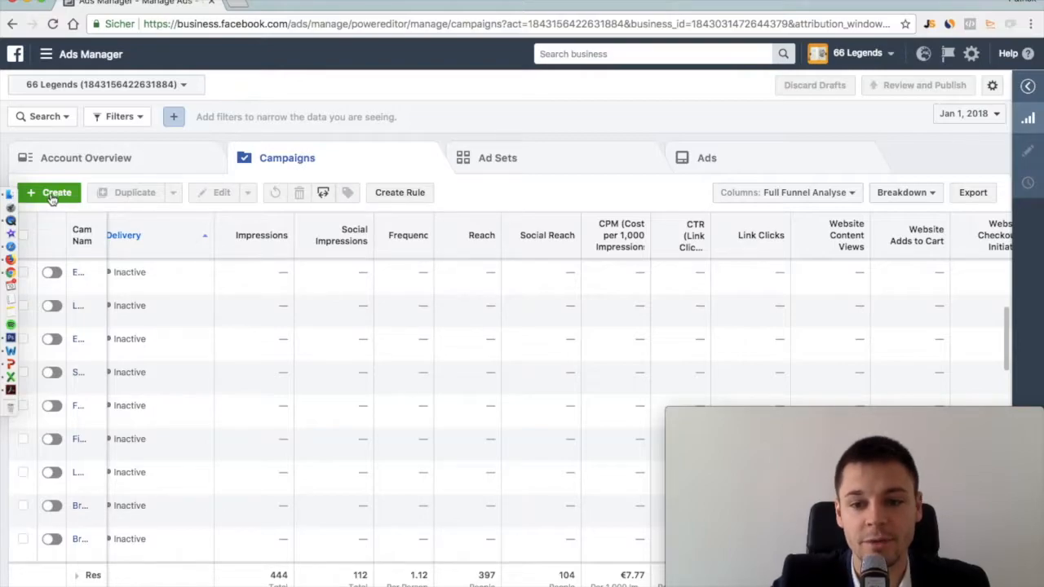
- Create a new campaign with the Traffic objective and name it Traffic_Test
{"action": "left_click", "coordinate": [51, 197]}
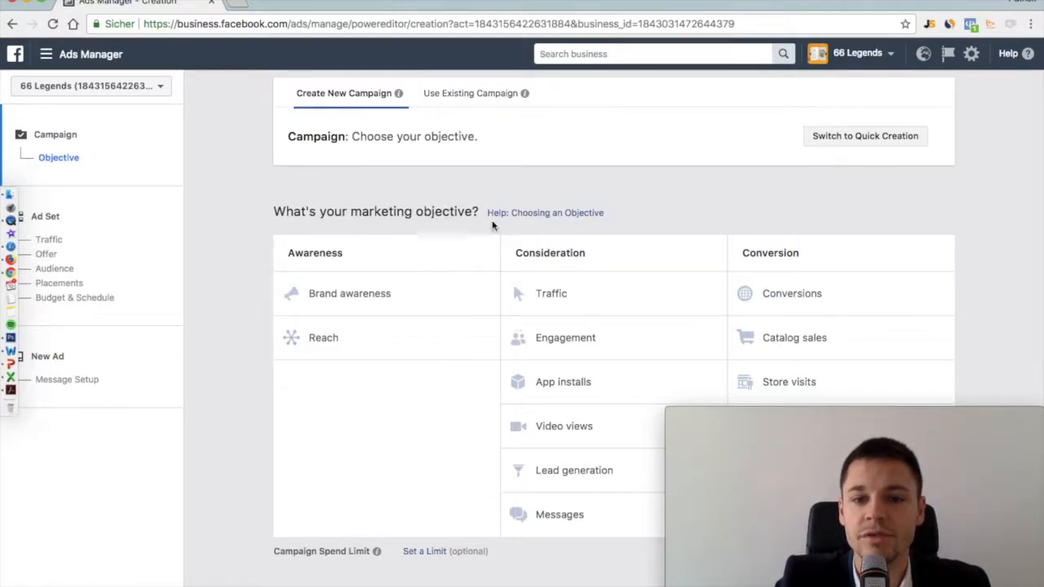
{"action": "left_click", "coordinate": [589, 301]}
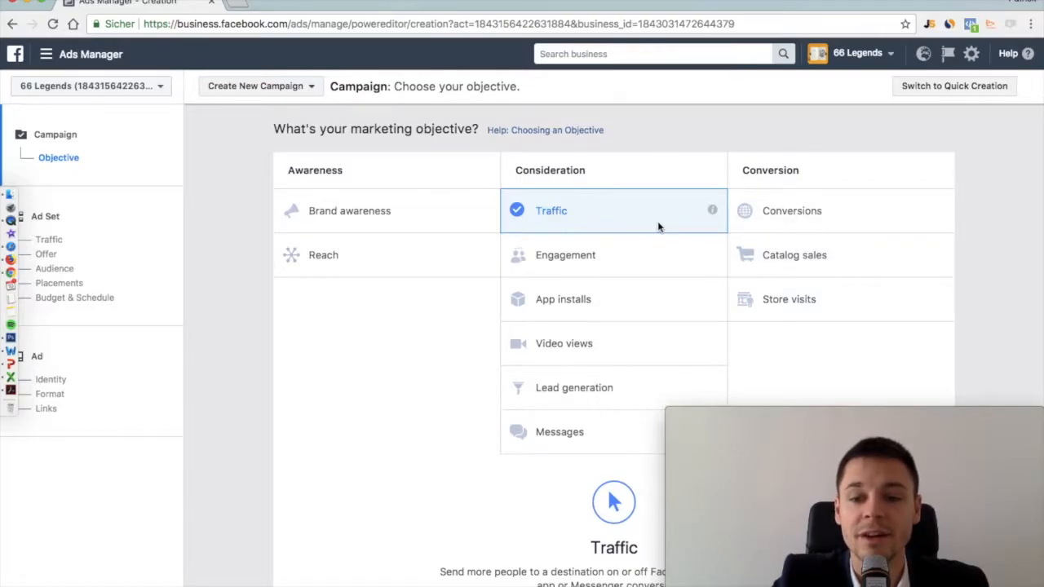
{"action": "scroll", "coordinate": [657, 221], "scroll_direction": "down", "scroll_amount": 3}
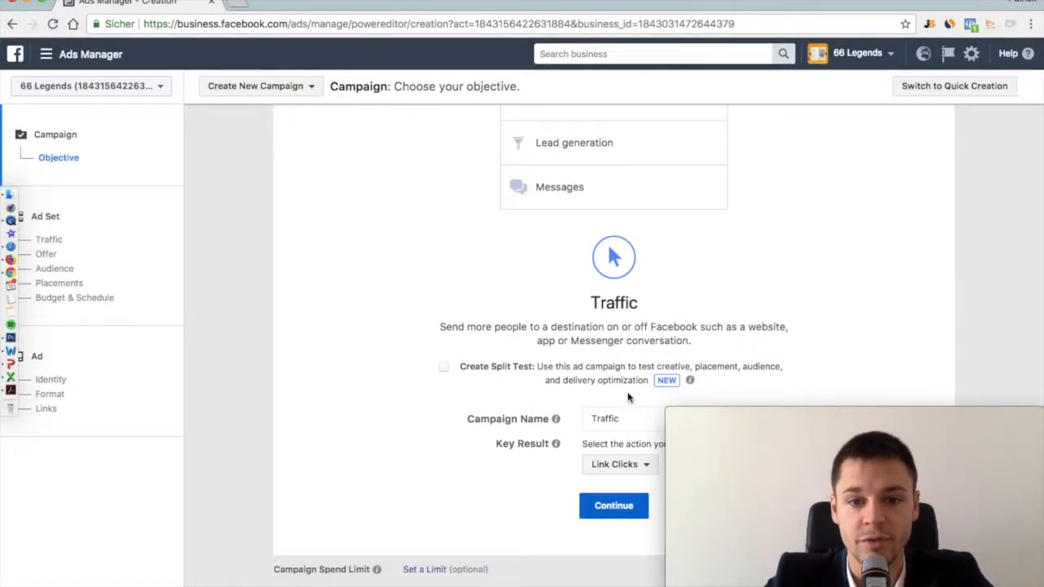
{"action": "double_click", "coordinate": [624, 420]}
{"action": "mouse_move", "coordinate": [558, 421]}
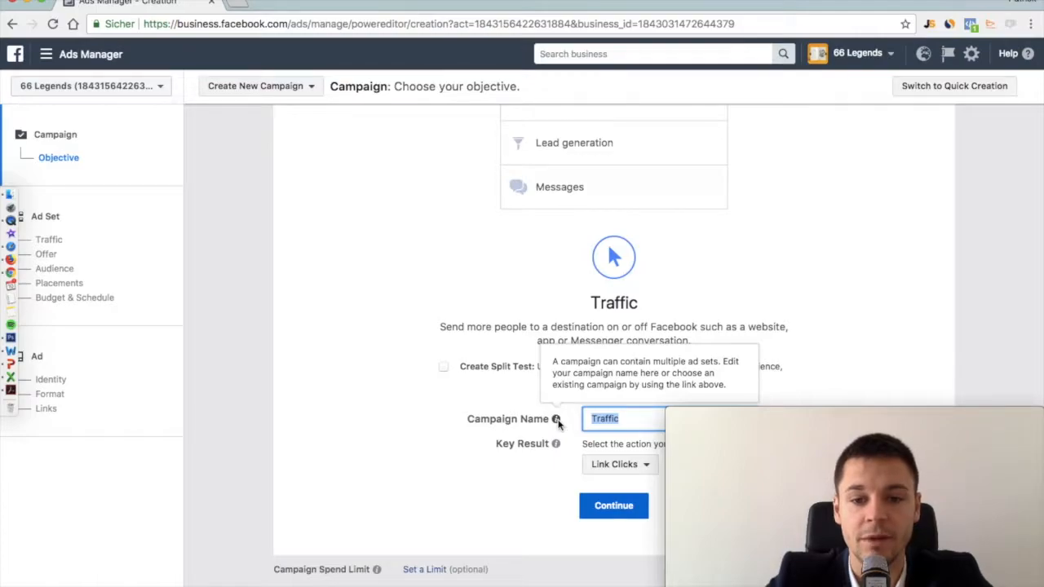
{"action": "left_click", "coordinate": [629, 422]}
{"action": "double_click", "coordinate": [629, 422]}
{"action": "key", "text": "BackSpace"}
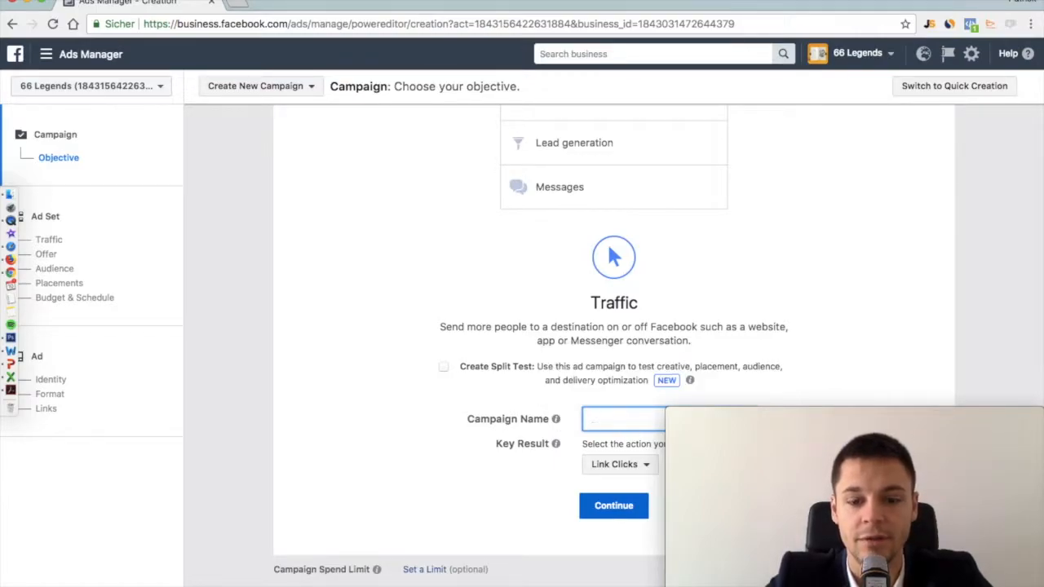
{"action": "type", "text": "Traffic_Test"}
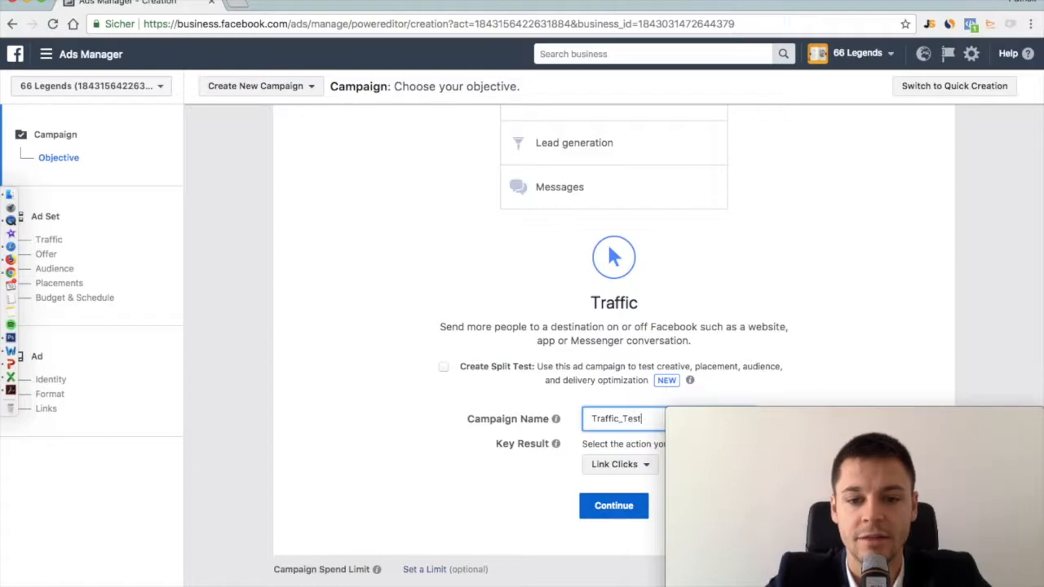
- Review the campaign's key result choices and pick Landing Page Views
{"action": "left_click", "coordinate": [616, 466]}
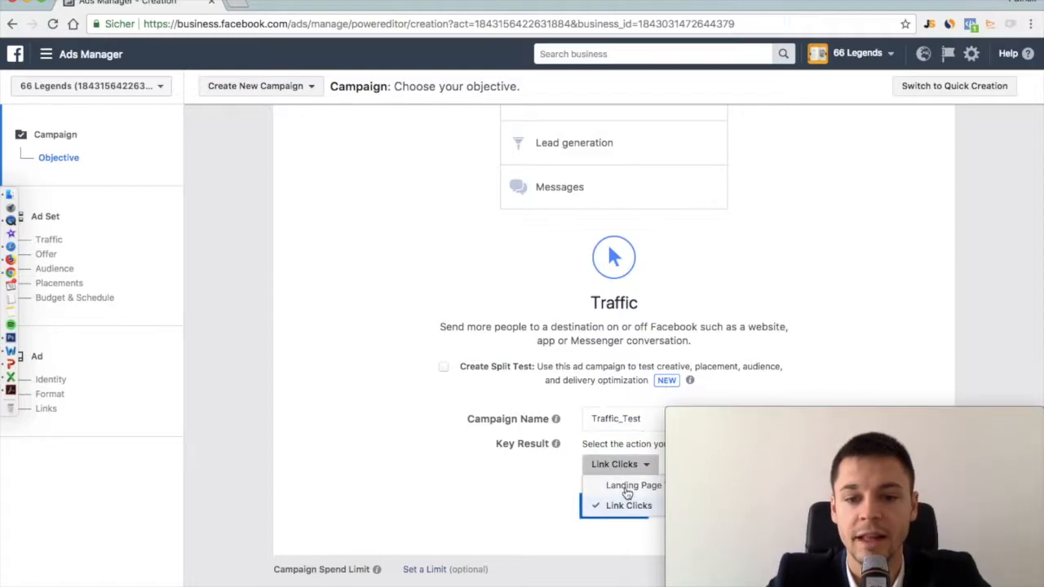
{"action": "left_click", "coordinate": [627, 506]}
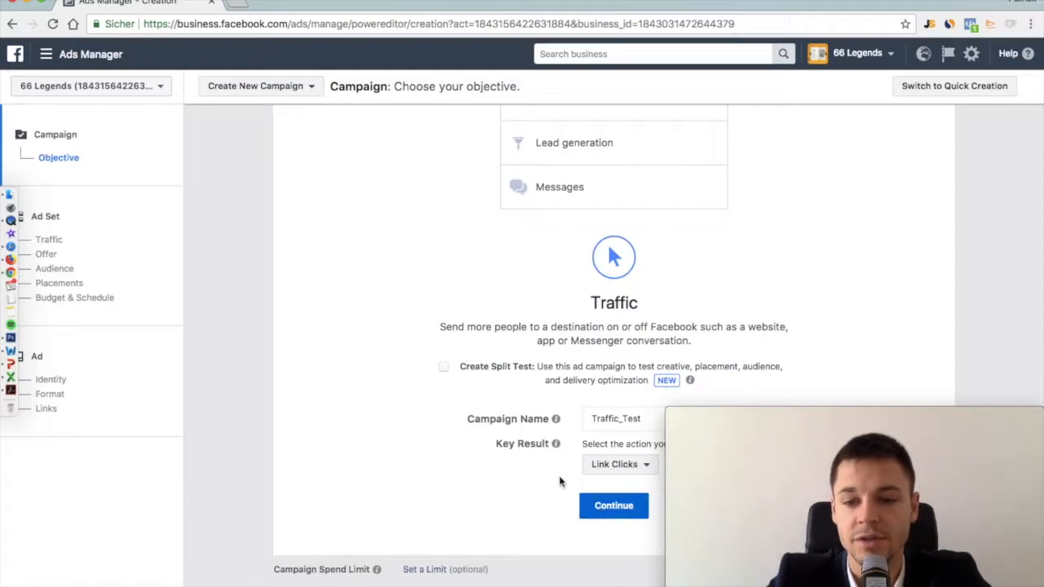
{"action": "left_click", "coordinate": [618, 474]}
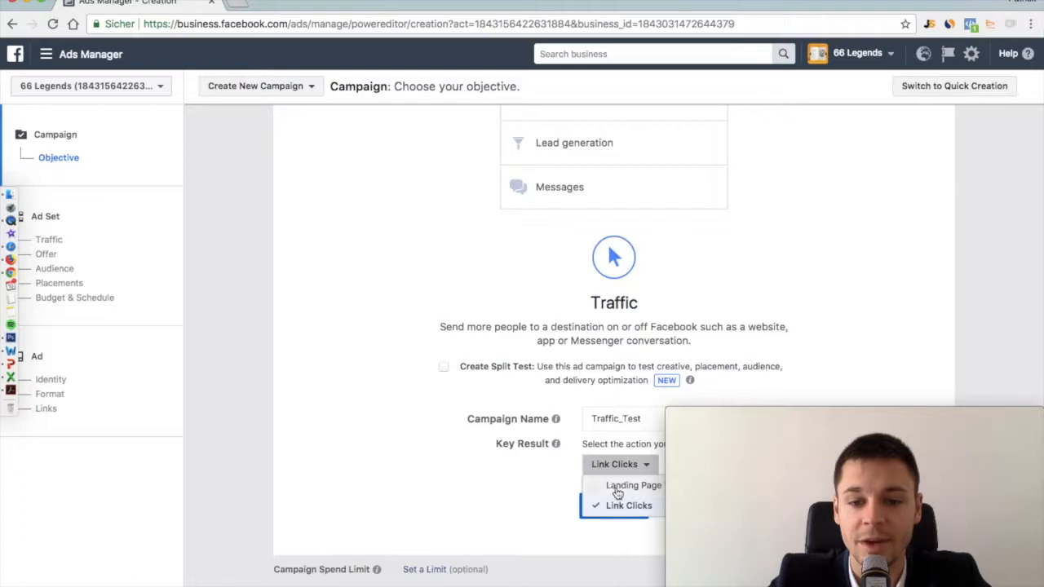
{"action": "left_click", "coordinate": [618, 489]}
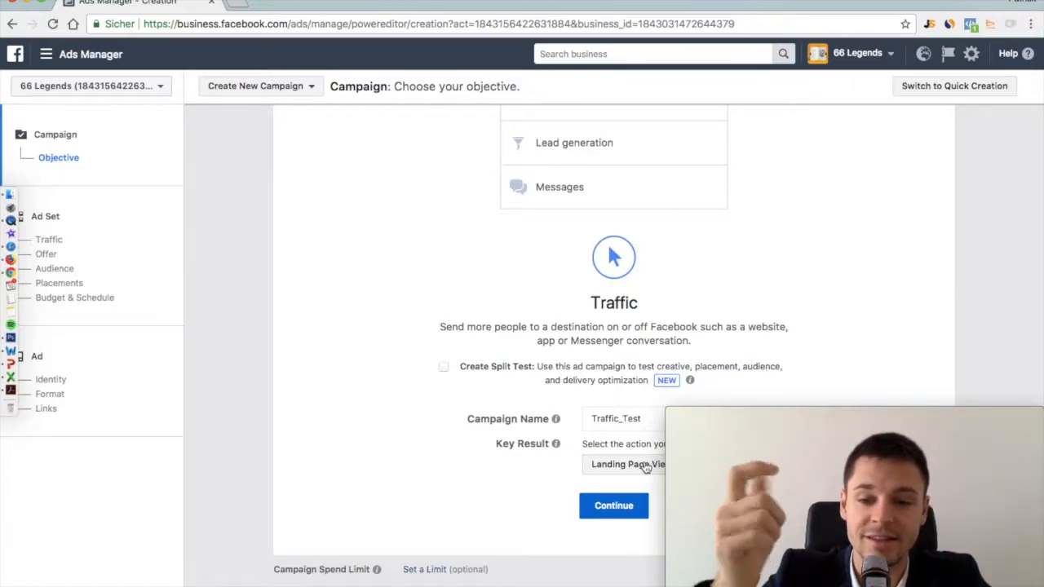
- Set the campaign's key result to Link Clicks and continue to the ad set settings
{"action": "left_click", "coordinate": [644, 467]}
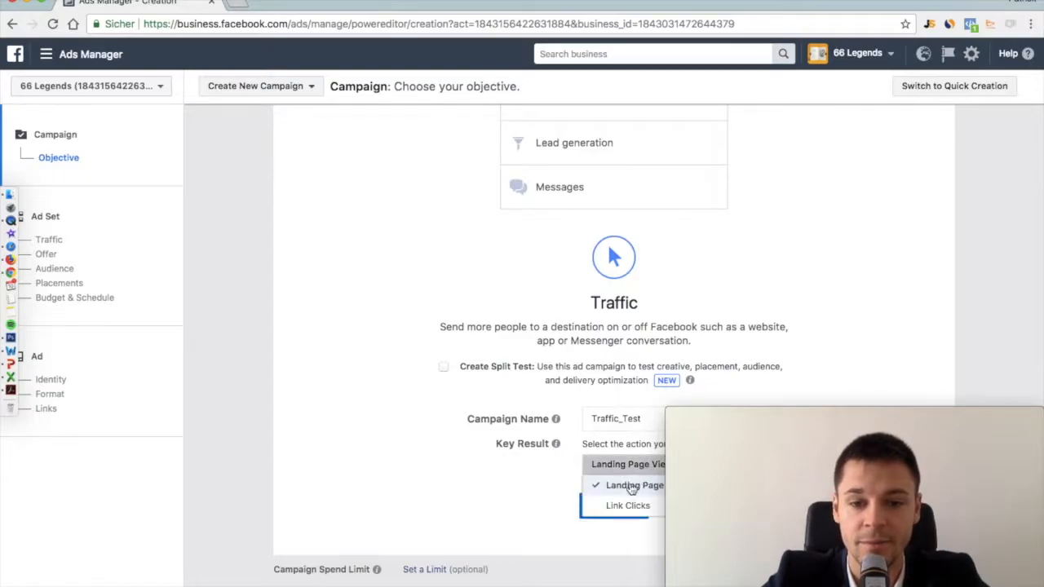
{"action": "left_click", "coordinate": [626, 506]}
{"action": "left_click", "coordinate": [611, 508]}
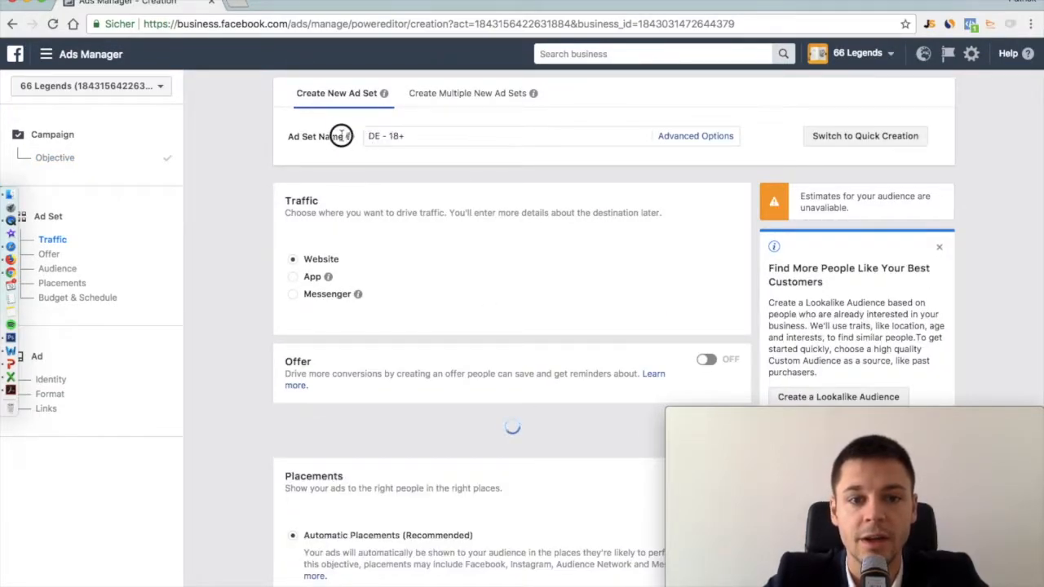
- Rename the ad set as "Spain - Woman 18-45y - MNF"
{"action": "left_click_drag", "start_coordinate": [424, 136], "coordinate": [358, 139]}
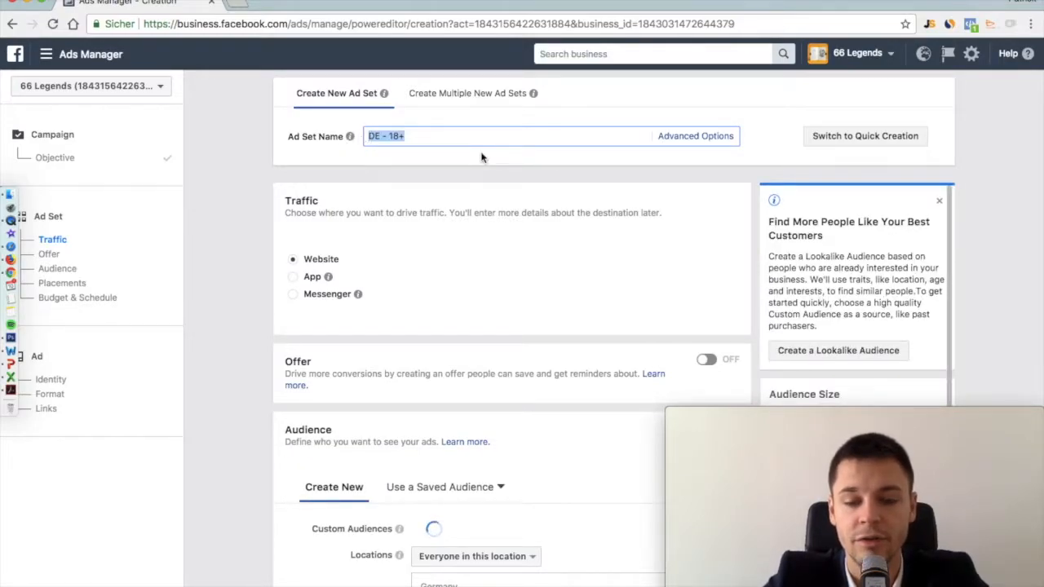
{"action": "type", "text": "S"}
{"action": "key", "text": "BackSpace"}
{"action": "type", "text": "Spain"}
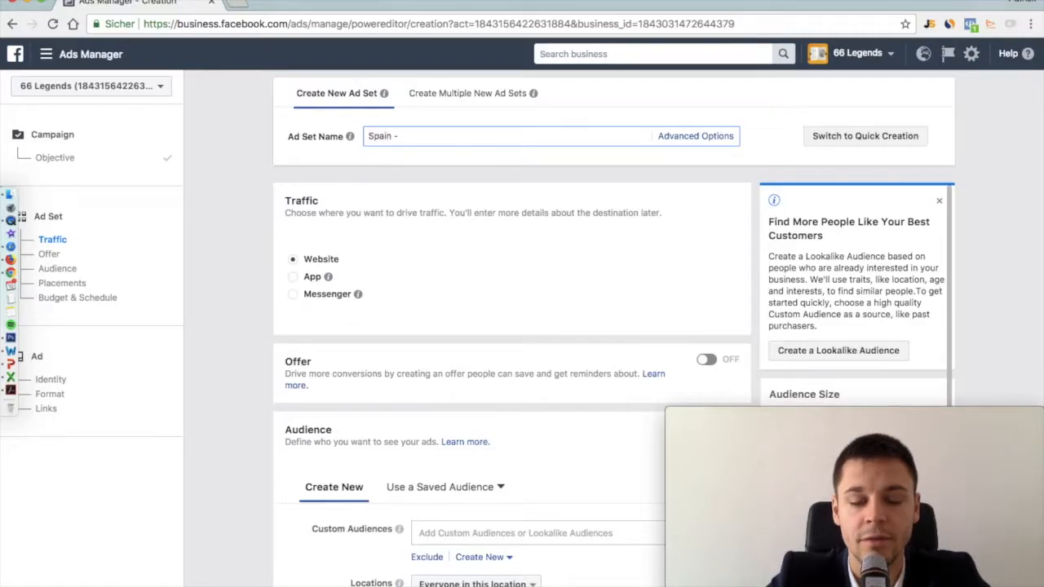
{"action": "type", "text": " - Woman"}
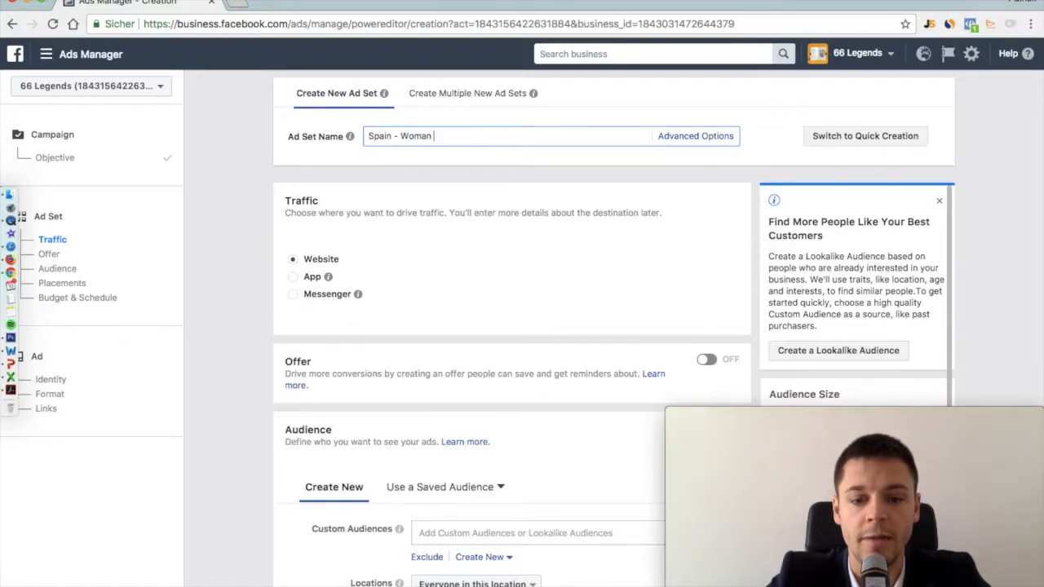
{"action": "type", "text": " 18-45"}
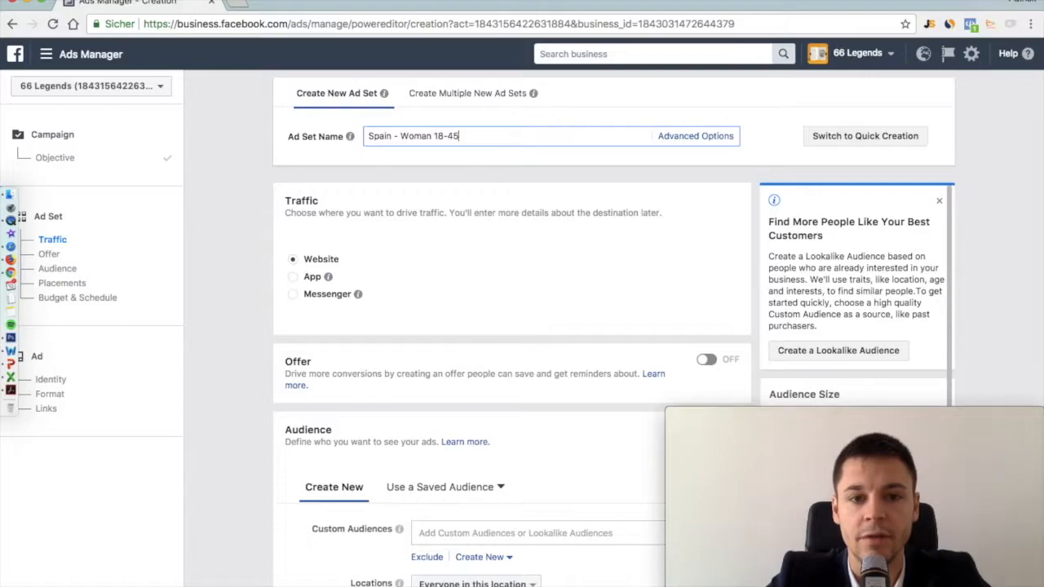
{"action": "type", "text": "y - MNF"}
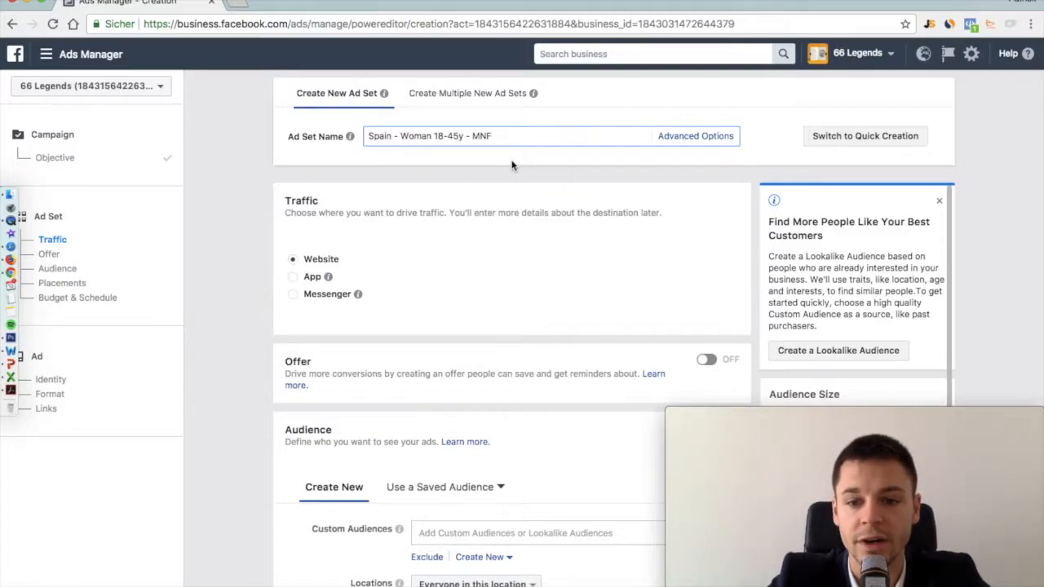
- Examine the ad set's traffic destination choices and the offer section
{"action": "scroll", "coordinate": [513, 166], "scroll_direction": "down", "scroll_amount": 1}
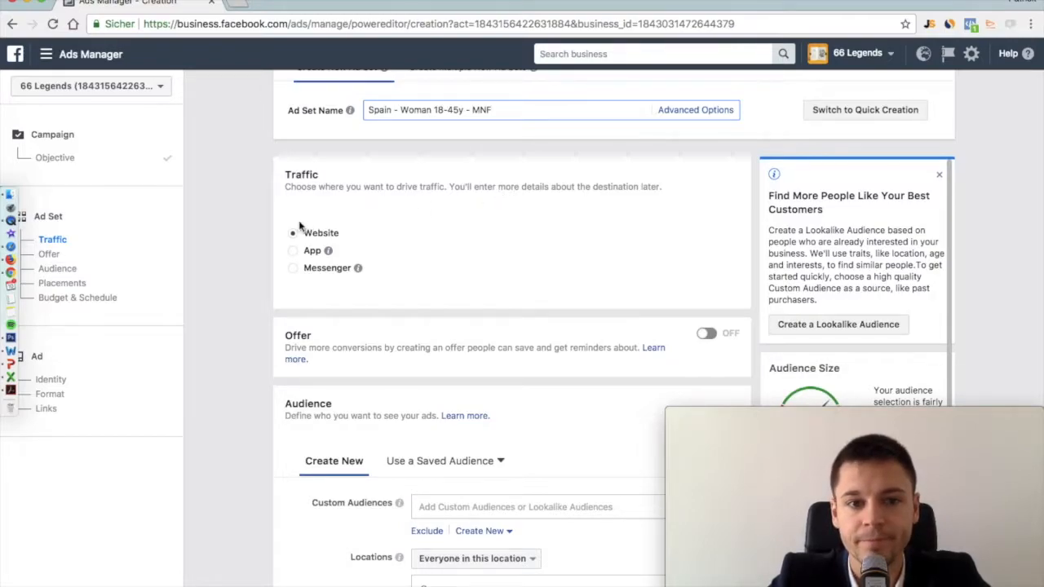
{"action": "left_click", "coordinate": [285, 176]}
{"action": "left_click_drag", "start_coordinate": [286, 176], "coordinate": [368, 175]}
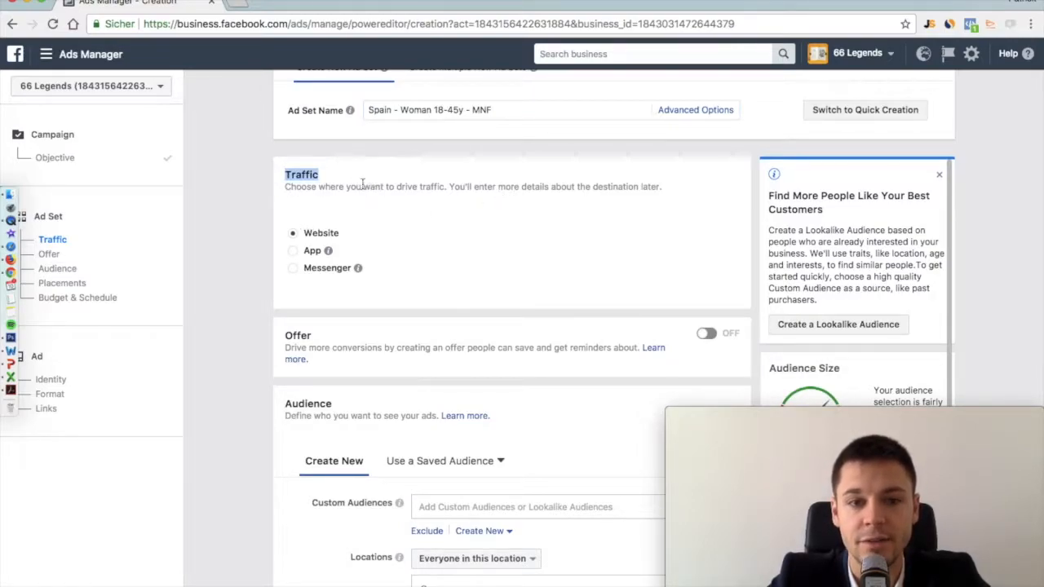
{"action": "left_click", "coordinate": [302, 185]}
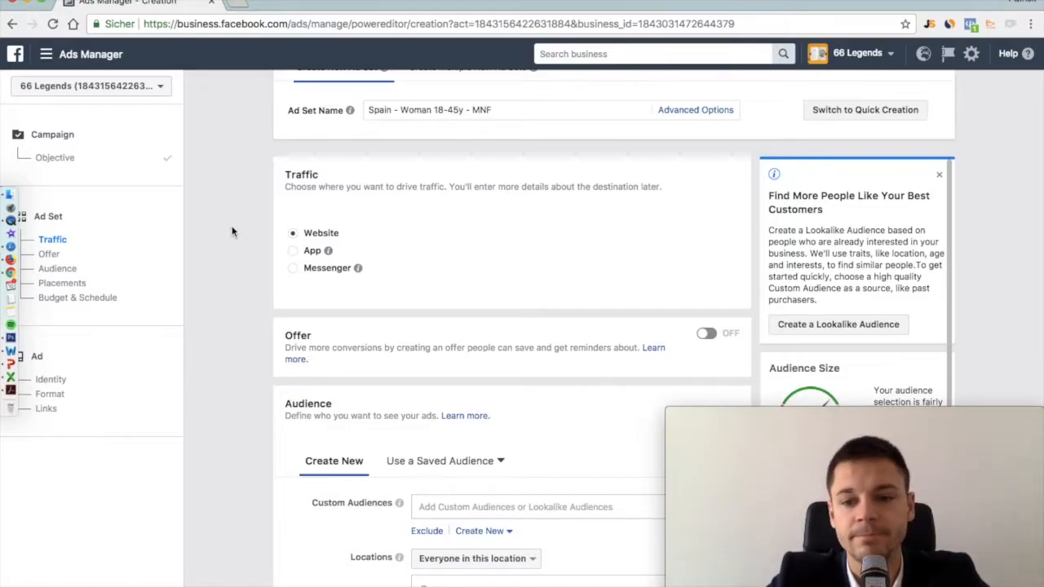
{"action": "scroll", "coordinate": [232, 232], "scroll_direction": "down", "scroll_amount": 2}
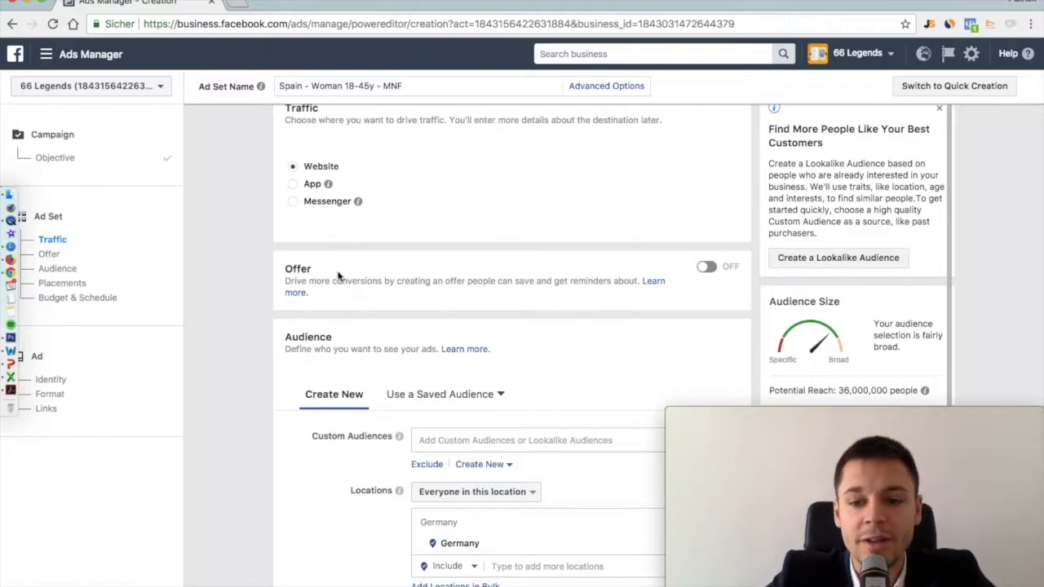
{"action": "left_click_drag", "start_coordinate": [284, 264], "coordinate": [332, 272]}
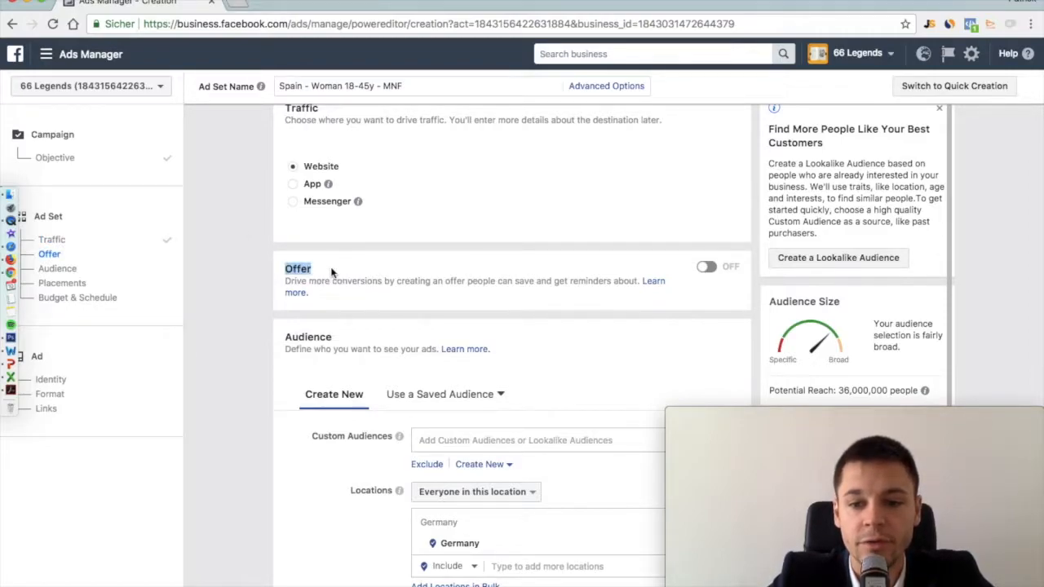
{"action": "left_click", "coordinate": [254, 259]}
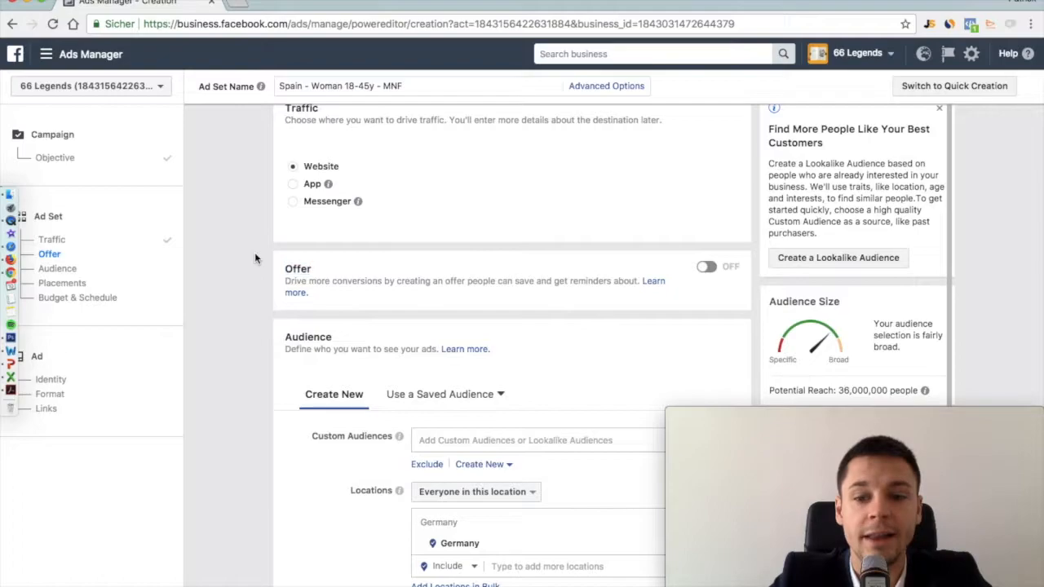
- Enable the ad set's offer, look at the offer creation form, close it unsaved and disable the offer again
{"action": "left_click", "coordinate": [707, 270]}
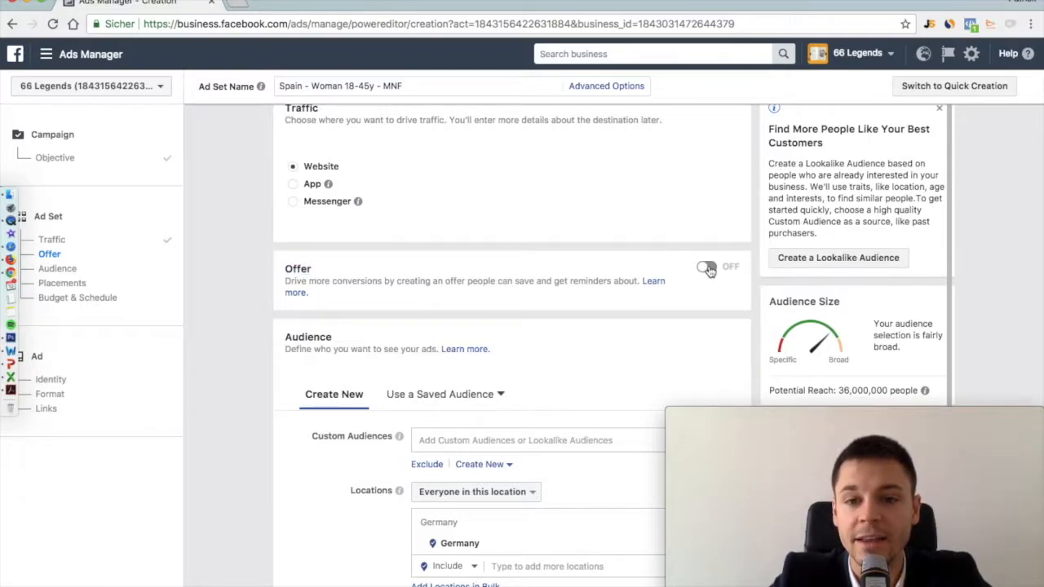
{"action": "left_click", "coordinate": [467, 368]}
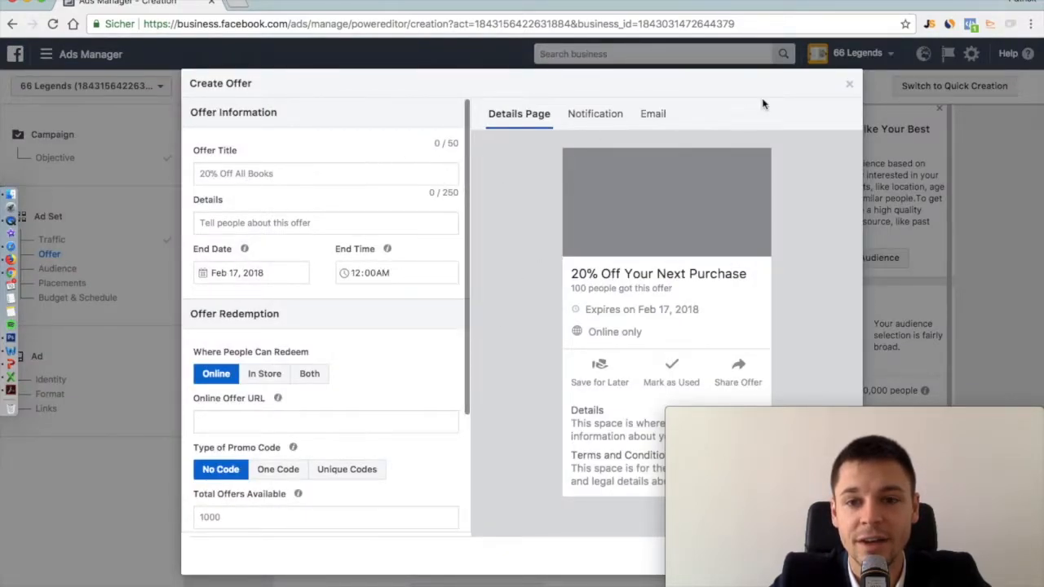
{"action": "left_click", "coordinate": [849, 86]}
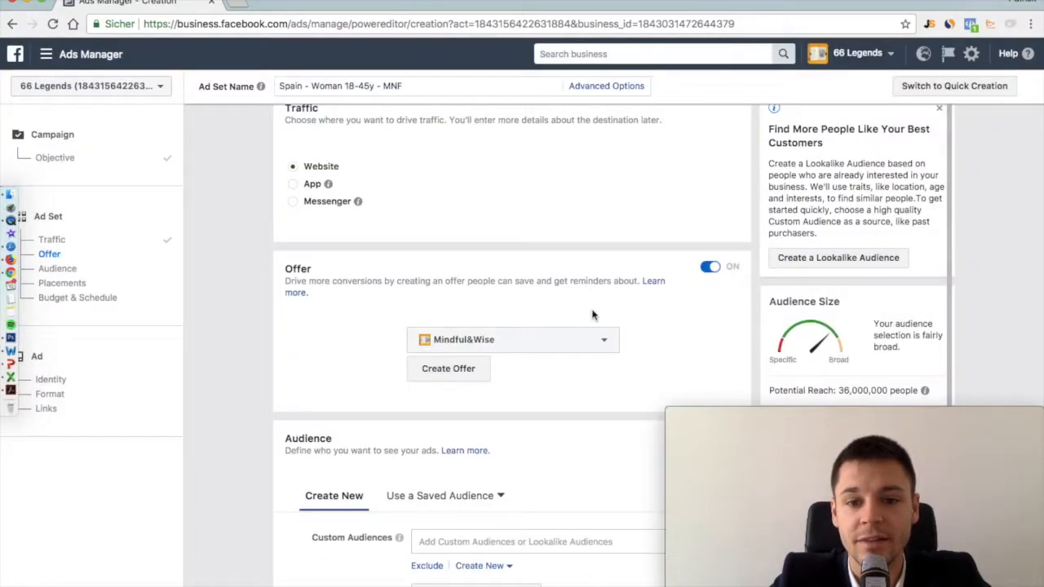
{"action": "left_click", "coordinate": [710, 269]}
- Replace Germany with the country Spain as the new audience's target location
{"action": "scroll", "coordinate": [572, 312], "scroll_direction": "up", "scroll_amount": 2}
{"action": "scroll", "coordinate": [572, 312], "scroll_direction": "down", "scroll_amount": 1}
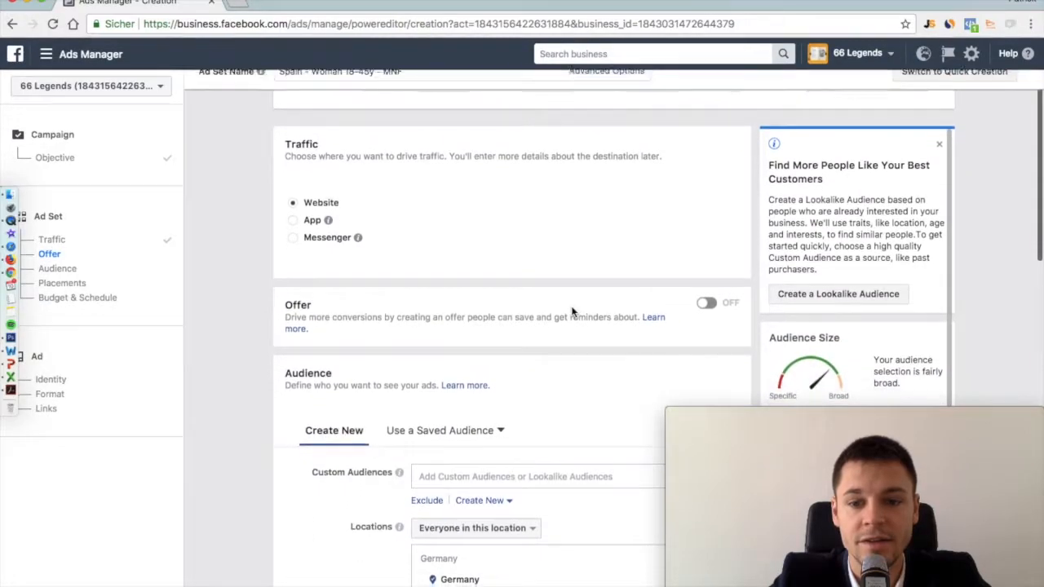
{"action": "scroll", "coordinate": [573, 311], "scroll_direction": "up", "scroll_amount": 1}
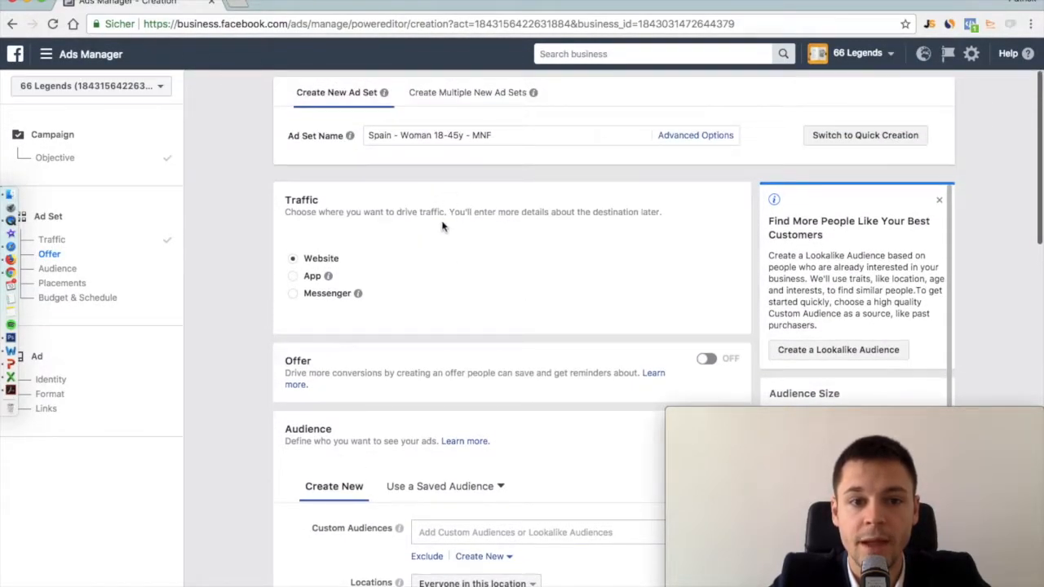
{"action": "scroll", "coordinate": [518, 250], "scroll_direction": "down", "scroll_amount": 2}
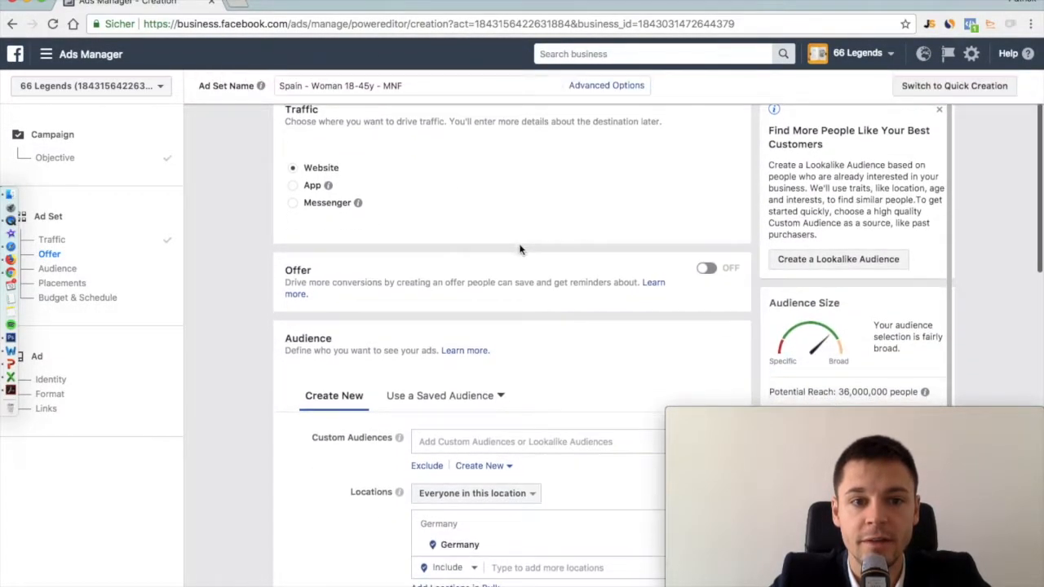
{"action": "scroll", "coordinate": [482, 192], "scroll_direction": "down", "scroll_amount": 2}
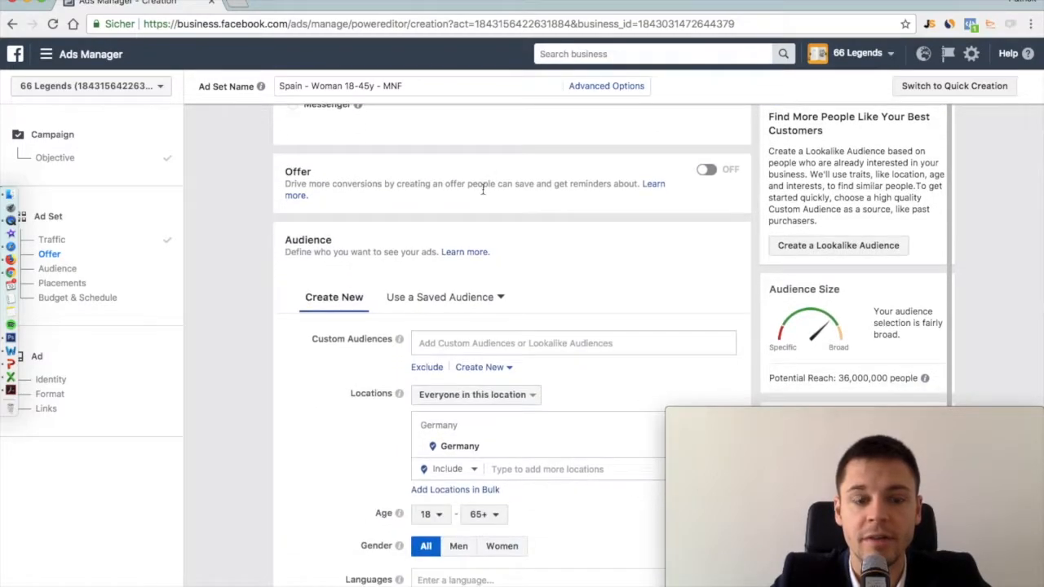
{"action": "scroll", "coordinate": [482, 189], "scroll_direction": "down", "scroll_amount": 2}
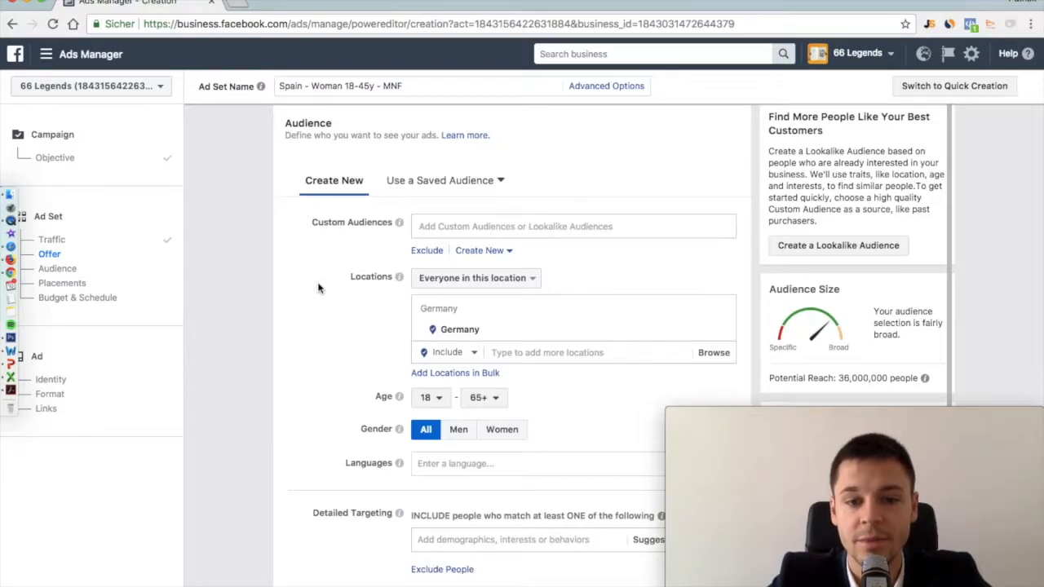
{"action": "scroll", "coordinate": [318, 287], "scroll_direction": "down", "scroll_amount": 1}
{"action": "scroll", "coordinate": [318, 287], "scroll_direction": "up", "scroll_amount": 1}
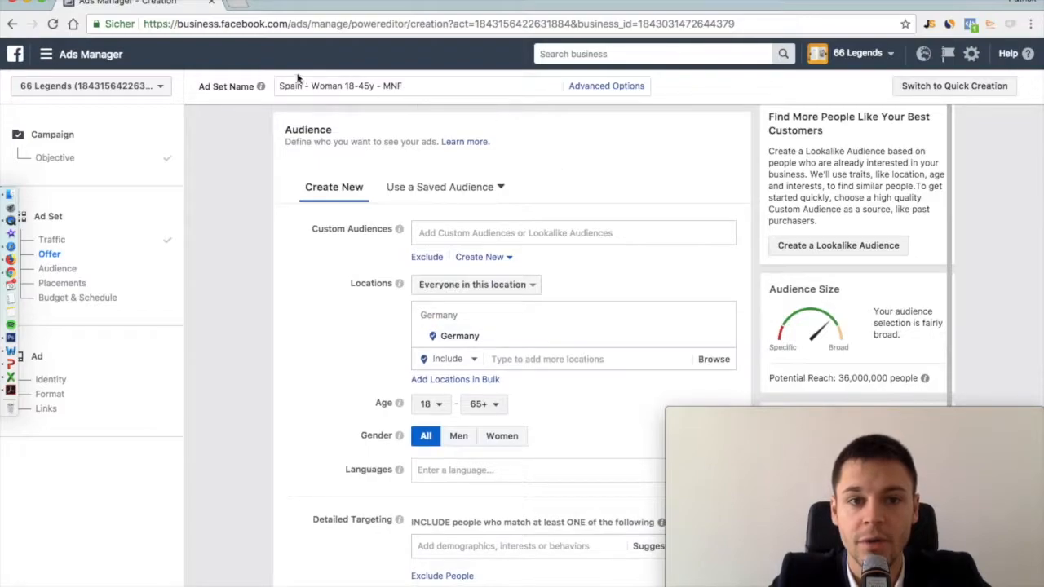
{"action": "left_click", "coordinate": [725, 340]}
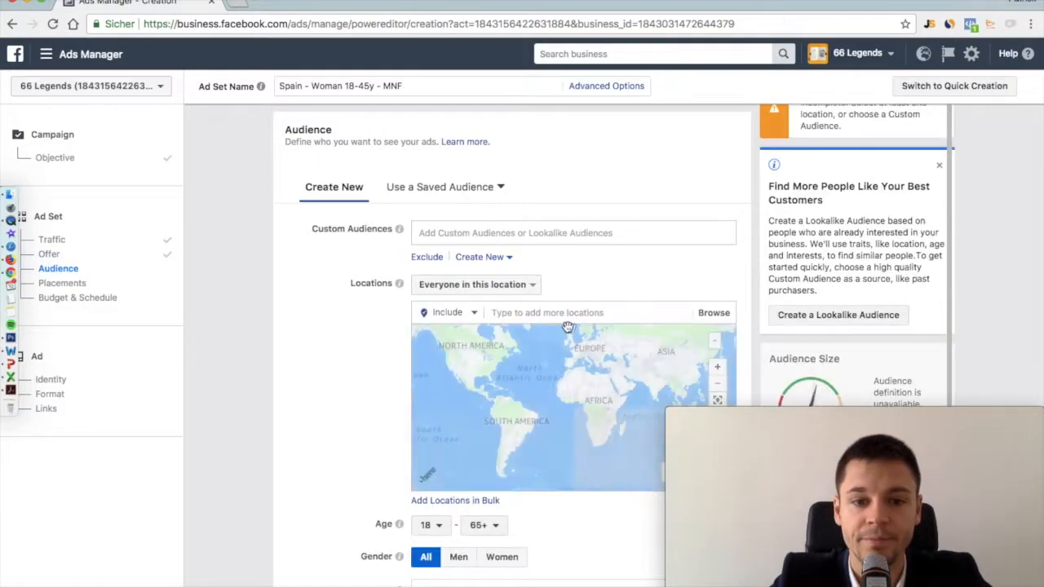
{"action": "left_click", "coordinate": [568, 316]}
{"action": "type", "text": "spain"}
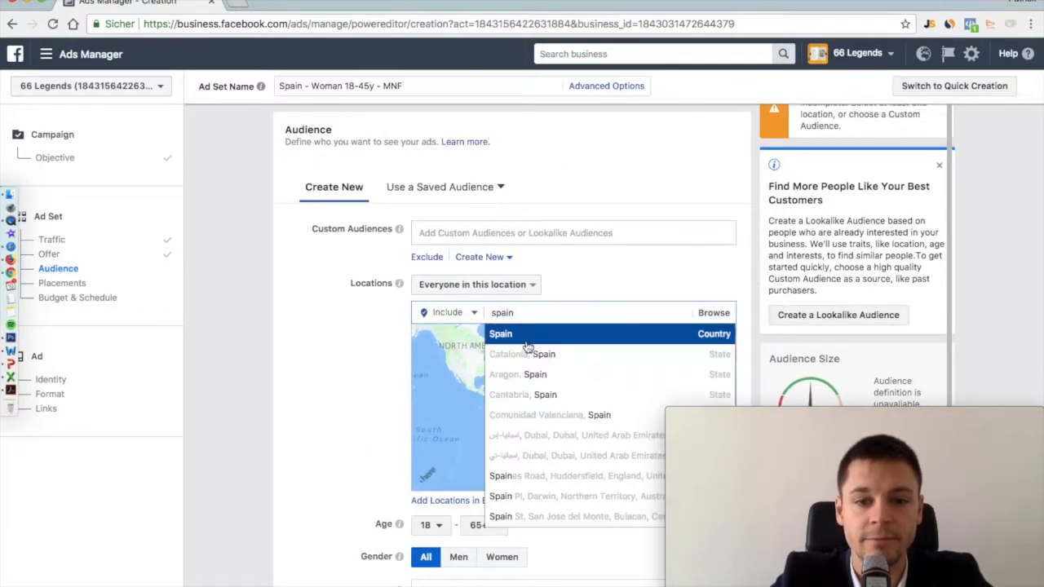
{"action": "left_click", "coordinate": [519, 341]}
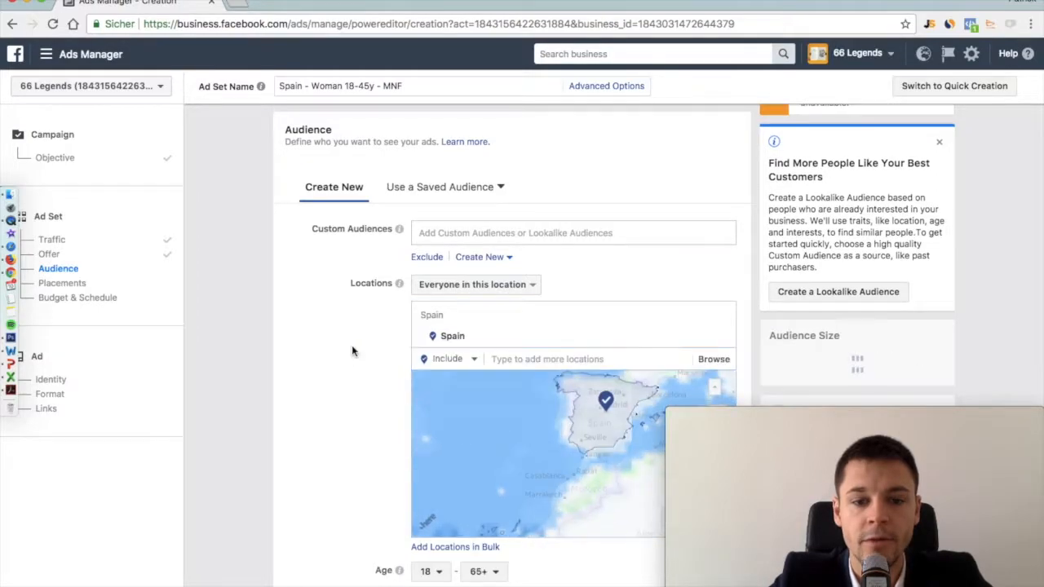
- Restrict the audience to women and set the maximum age to 45
{"action": "scroll", "coordinate": [352, 345], "scroll_direction": "down", "scroll_amount": 2}
{"action": "left_click", "coordinate": [502, 535]}
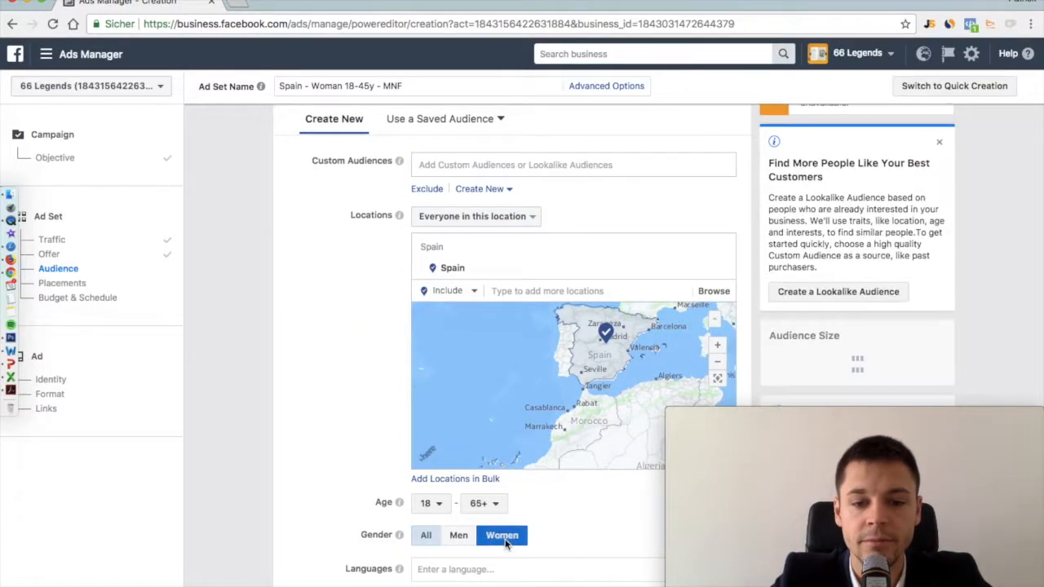
{"action": "left_click", "coordinate": [494, 507]}
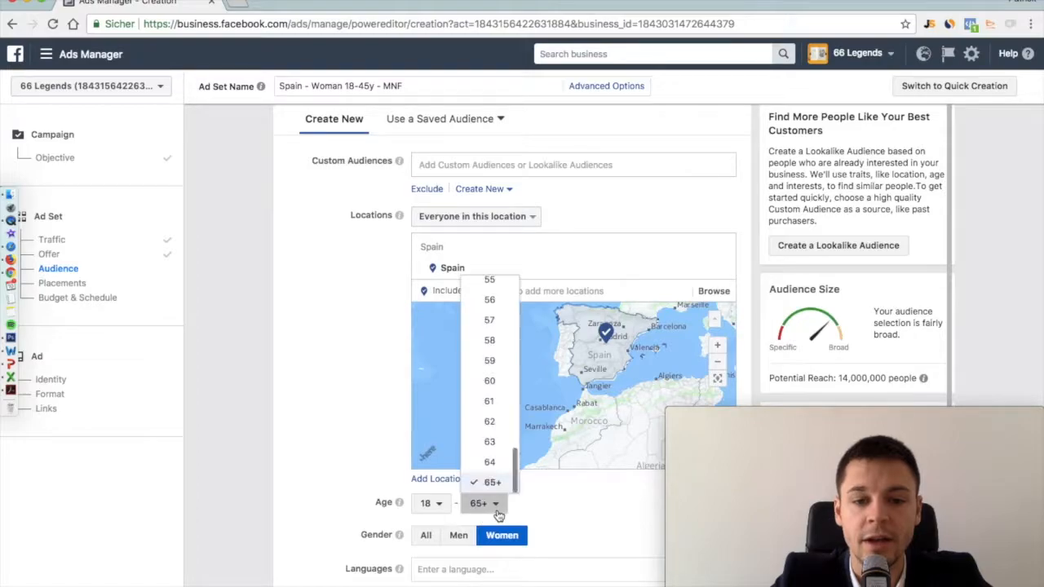
{"action": "scroll", "coordinate": [497, 336], "scroll_direction": "up", "scroll_amount": 3}
{"action": "scroll", "coordinate": [499, 330], "scroll_direction": "up", "scroll_amount": 3}
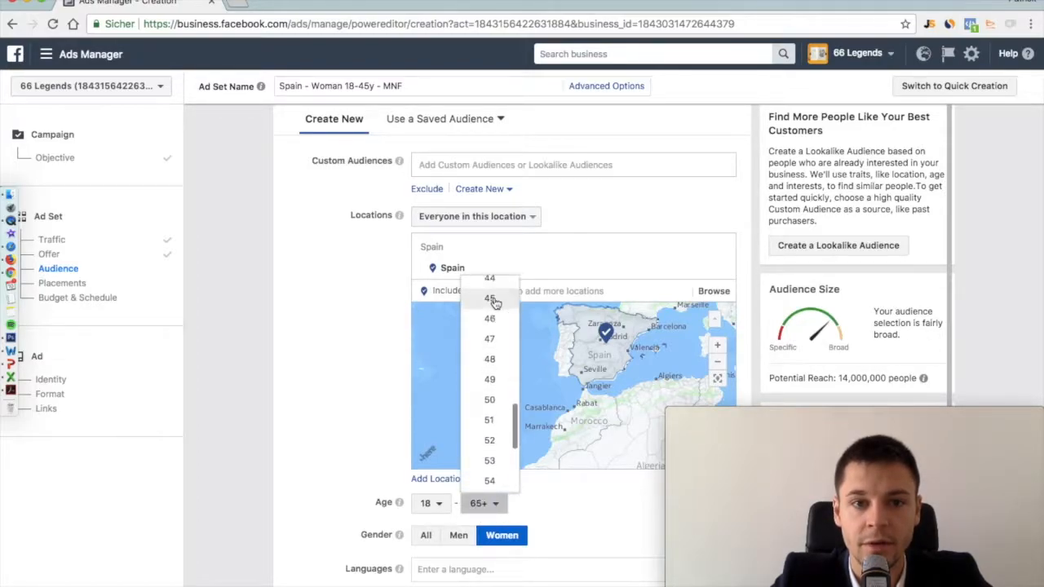
{"action": "left_click", "coordinate": [491, 299]}
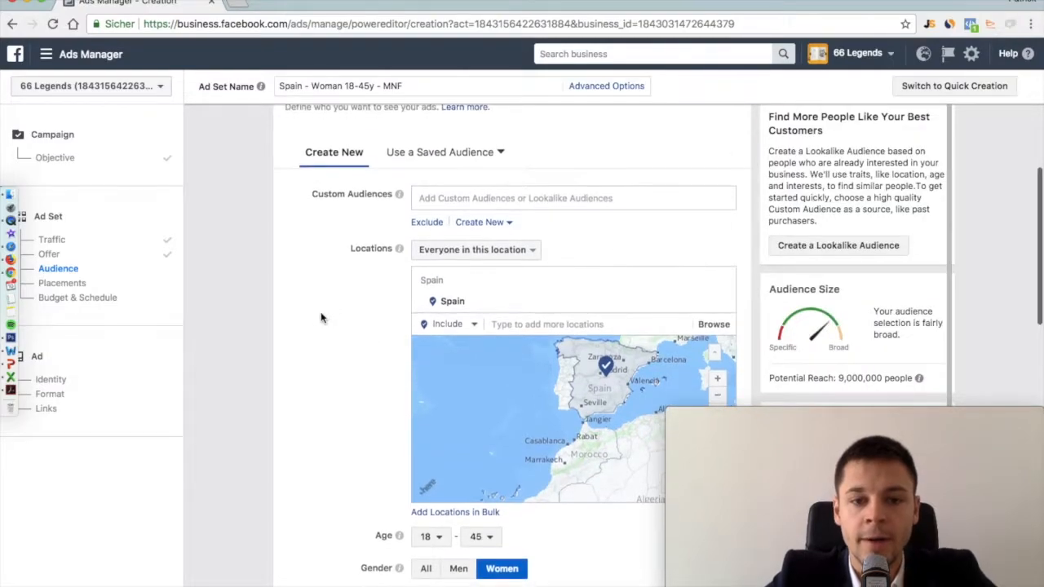
- Review the location targeting options and limit the audience to people who live in this location
{"action": "left_click", "coordinate": [530, 227]}
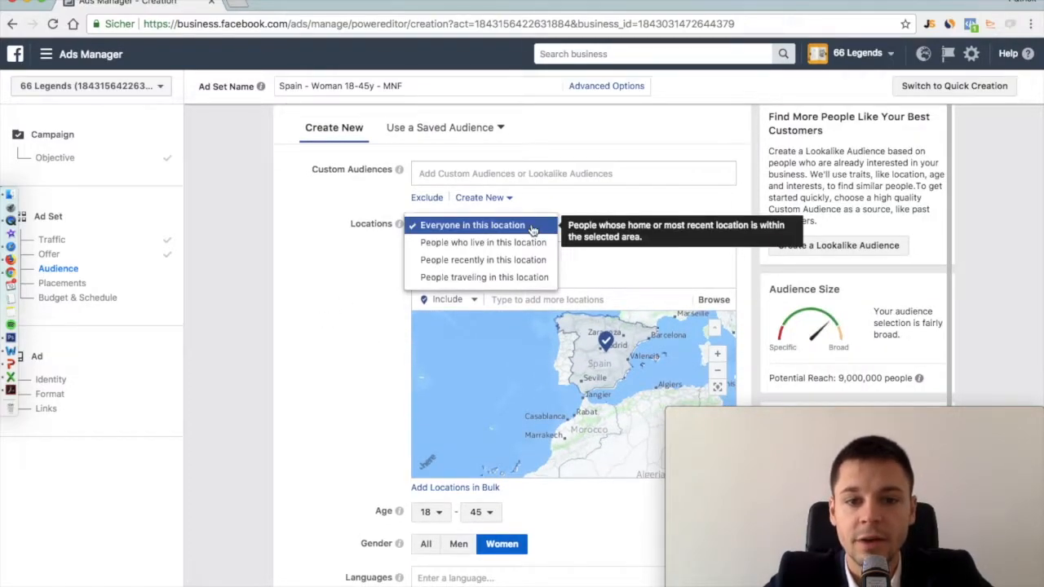
{"action": "left_click", "coordinate": [304, 285]}
{"action": "left_click", "coordinate": [523, 227]}
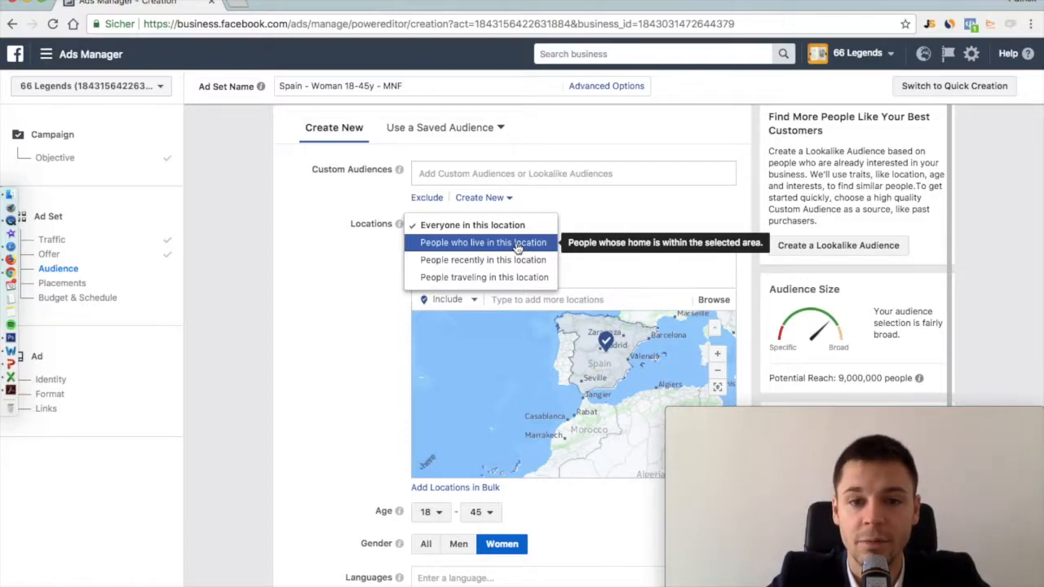
{"action": "left_click", "coordinate": [468, 248]}
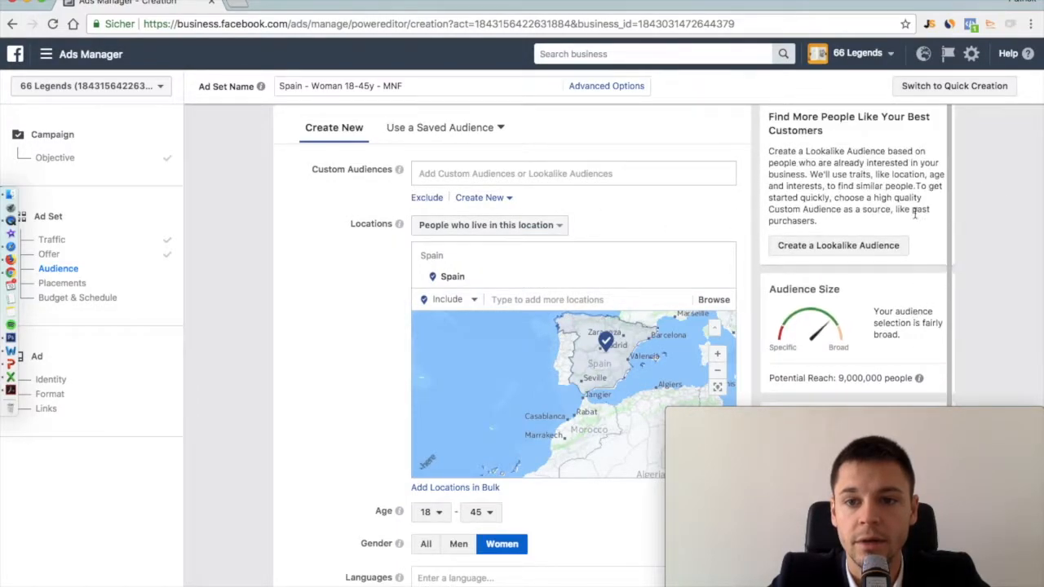
- Check the audience's potential reach in the audience size estimate
{"action": "scroll", "coordinate": [915, 212], "scroll_direction": "down", "scroll_amount": 3}
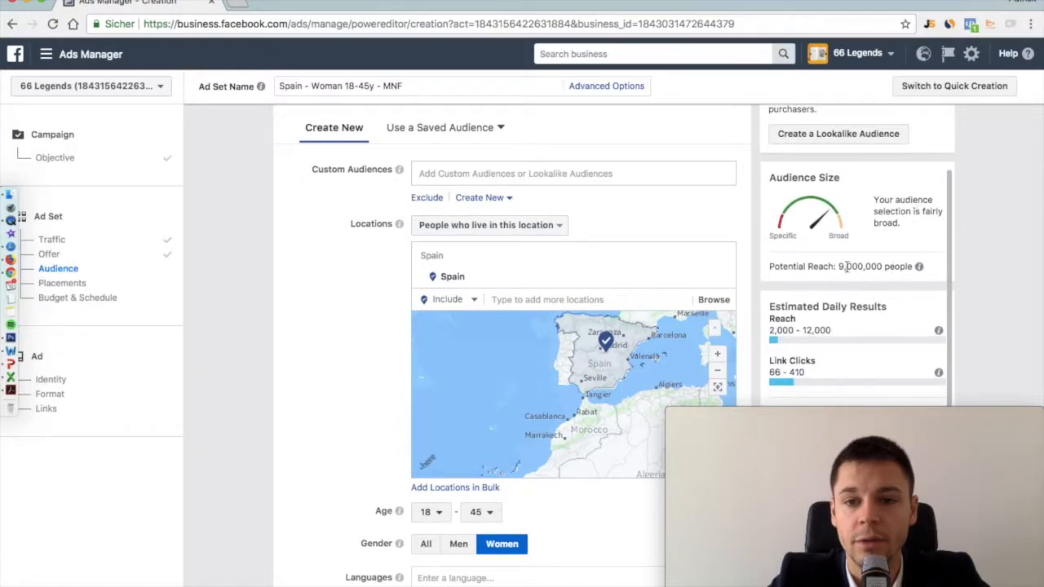
{"action": "left_click_drag", "start_coordinate": [775, 267], "coordinate": [906, 267]}
{"action": "mouse_move", "coordinate": [916, 268]}
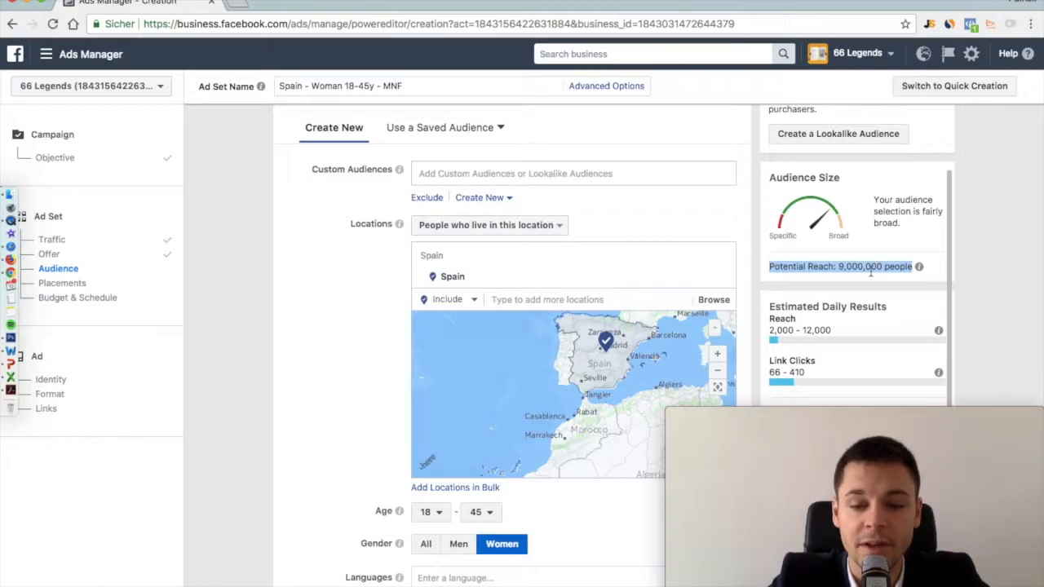
{"action": "left_click", "coordinate": [308, 328]}
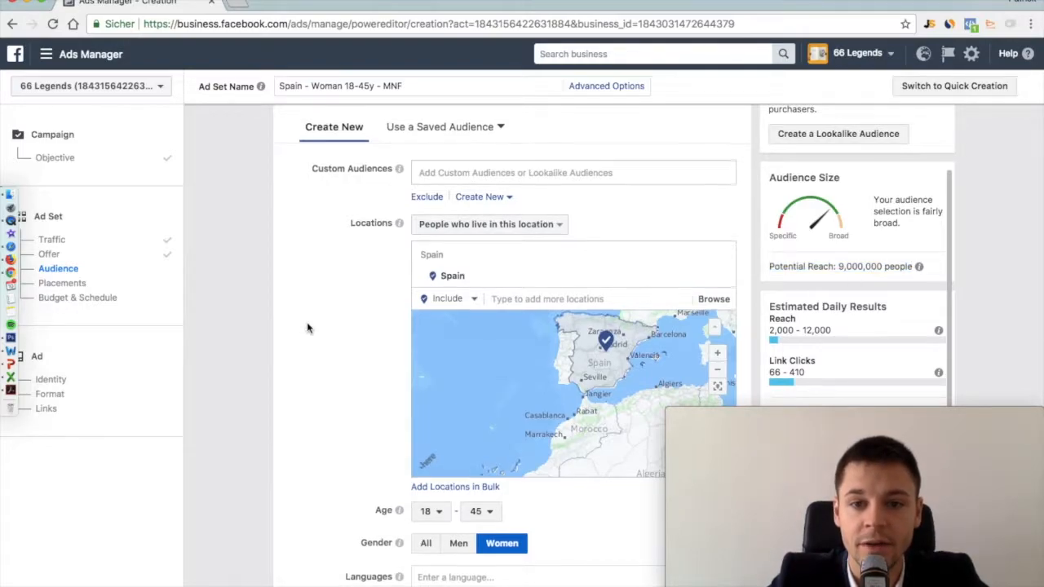
- Switch the audience's gender to All to compare the potential reach, and set it back to Women
{"action": "scroll", "coordinate": [308, 328], "scroll_direction": "down", "scroll_amount": 1}
{"action": "left_click", "coordinate": [428, 498]}
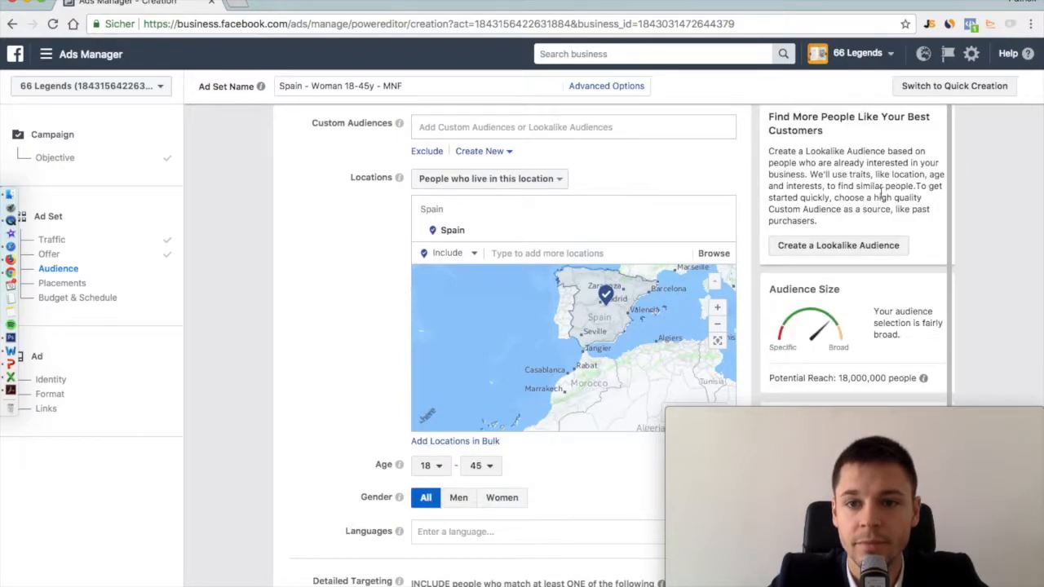
{"action": "scroll", "coordinate": [976, 221], "scroll_direction": "down", "scroll_amount": 3}
{"action": "scroll", "coordinate": [975, 221], "scroll_direction": "up", "scroll_amount": 4}
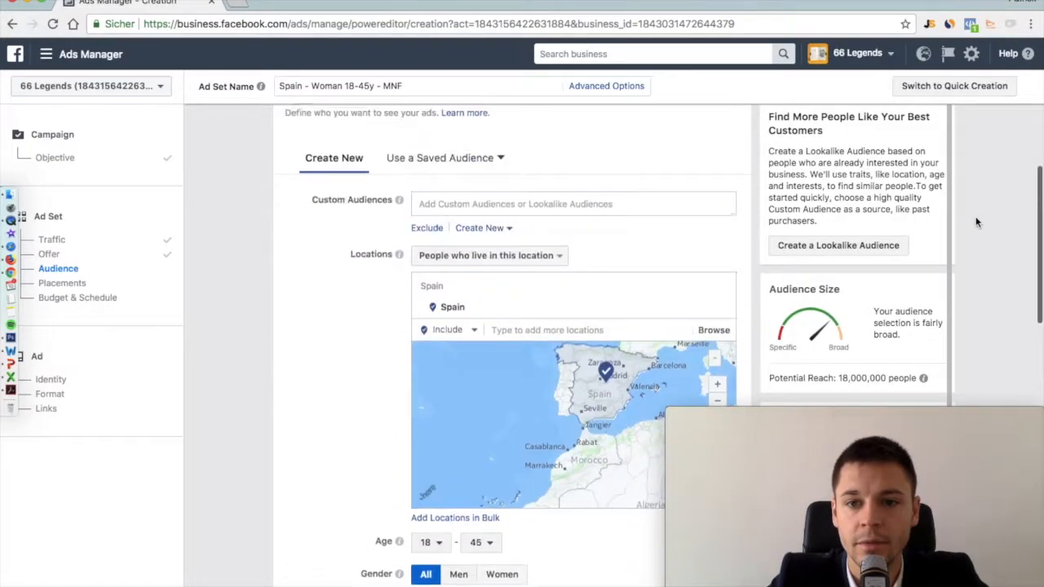
{"action": "scroll", "coordinate": [877, 301], "scroll_direction": "down", "scroll_amount": 3}
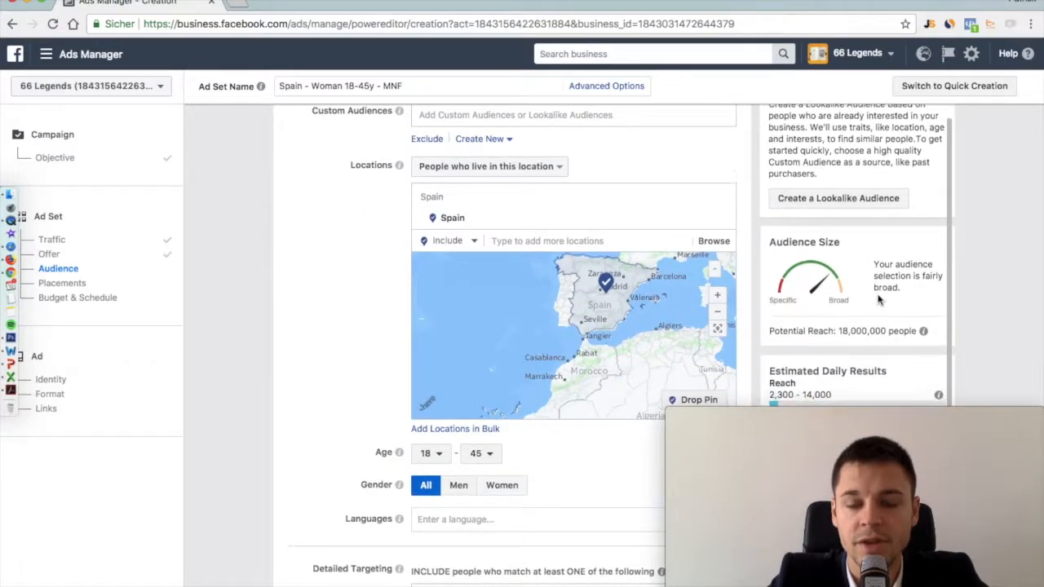
{"action": "left_click_drag", "start_coordinate": [840, 266], "coordinate": [895, 265]}
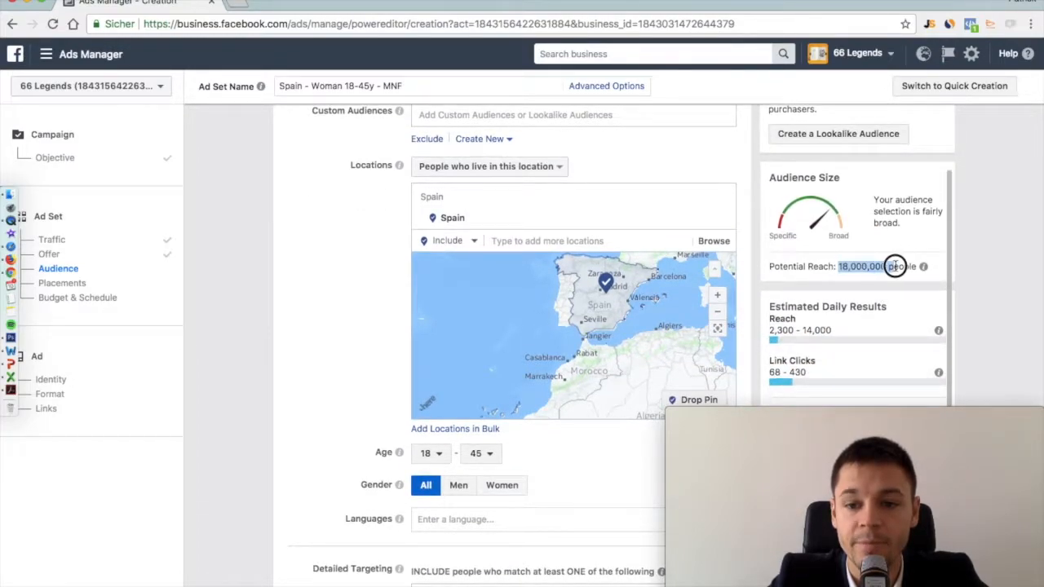
{"action": "left_click", "coordinate": [509, 487]}
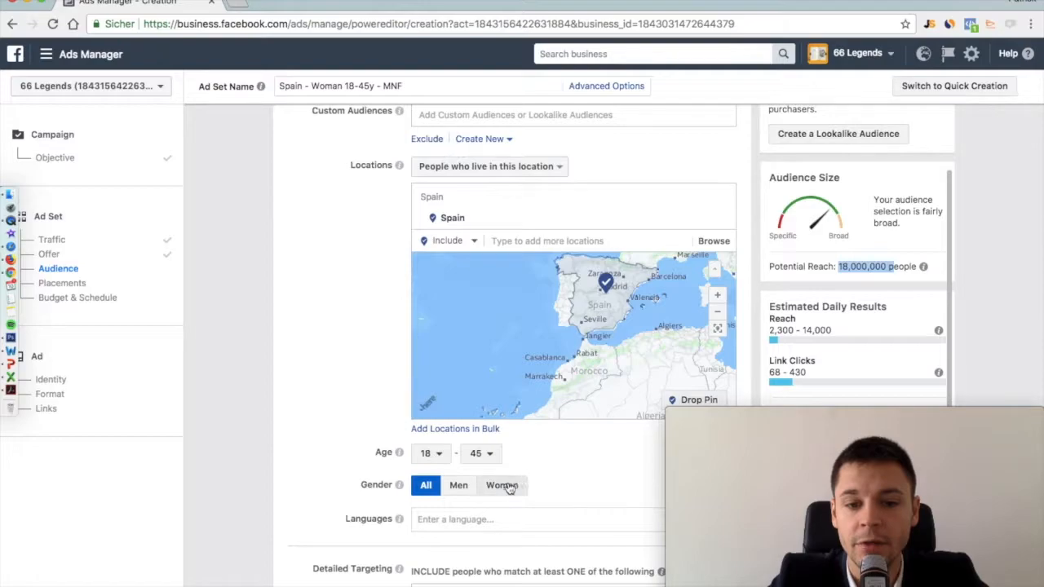
{"action": "left_click", "coordinate": [509, 487]}
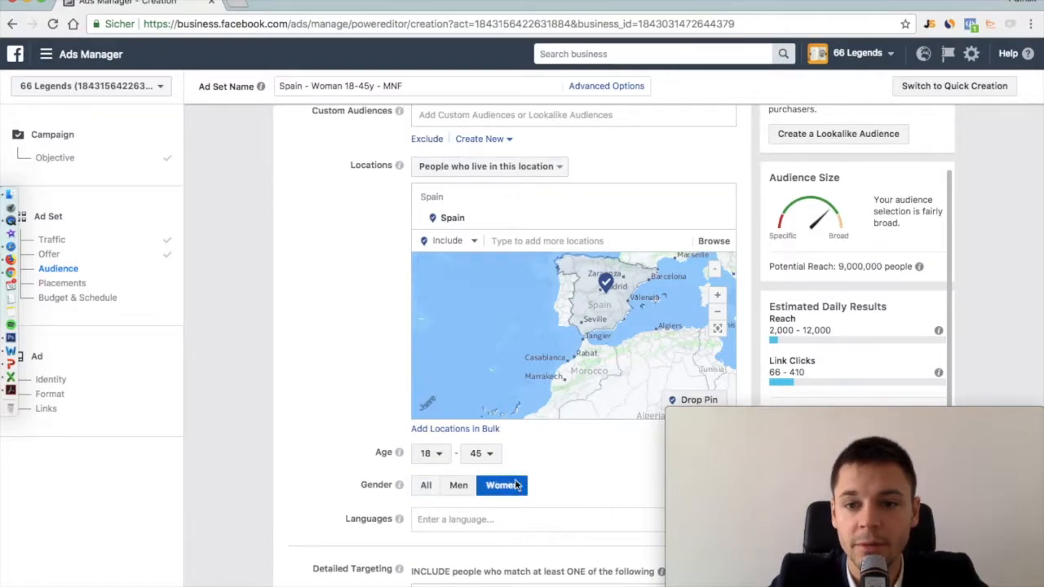
{"action": "double_click", "coordinate": [841, 263]}
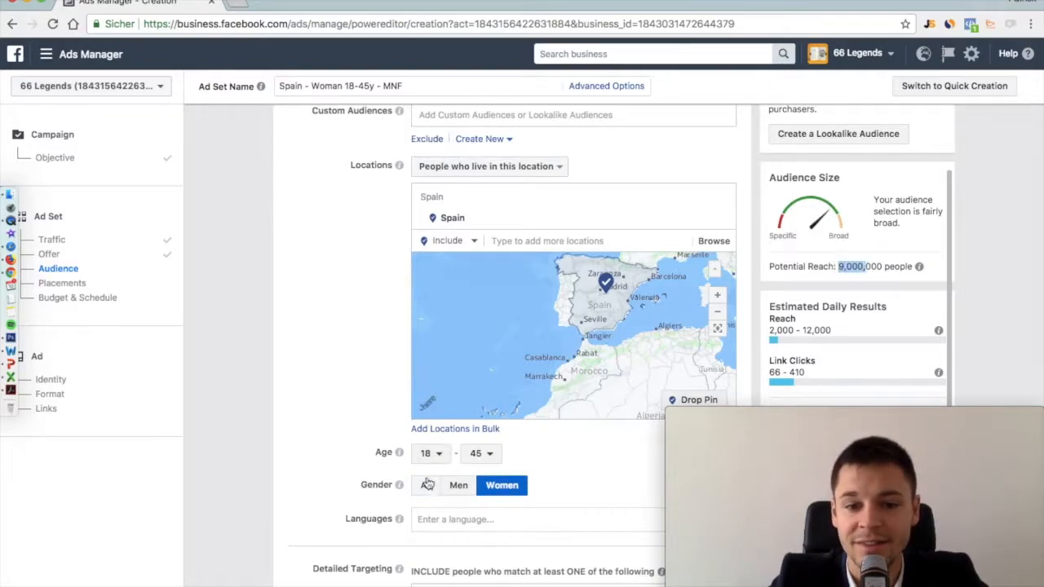
- Compare the potential reach for the genders Men, Women and All, leaving All selected
{"action": "left_click", "coordinate": [456, 486]}
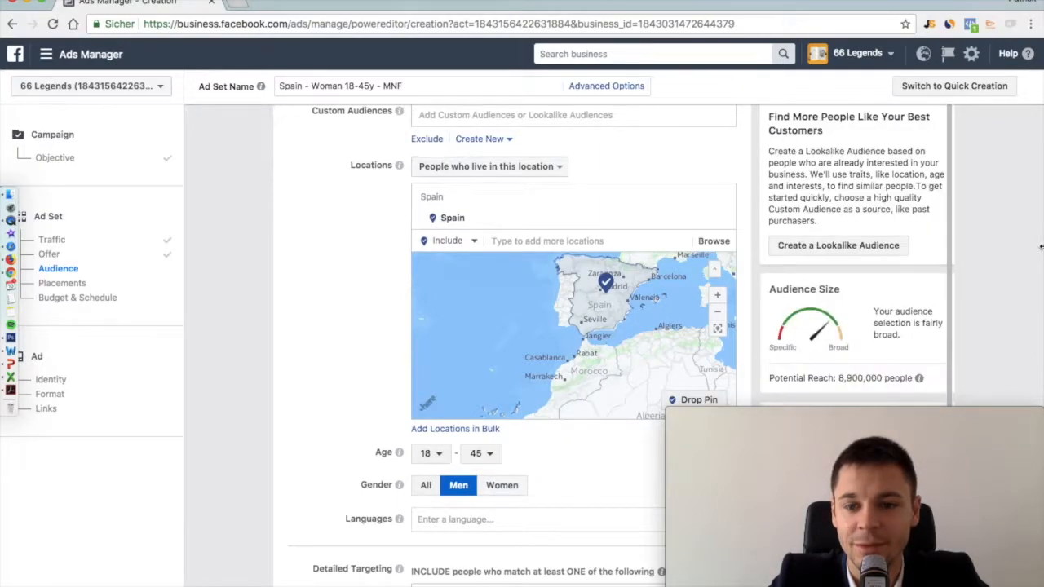
{"action": "scroll", "coordinate": [1004, 274], "scroll_direction": "down", "scroll_amount": 1}
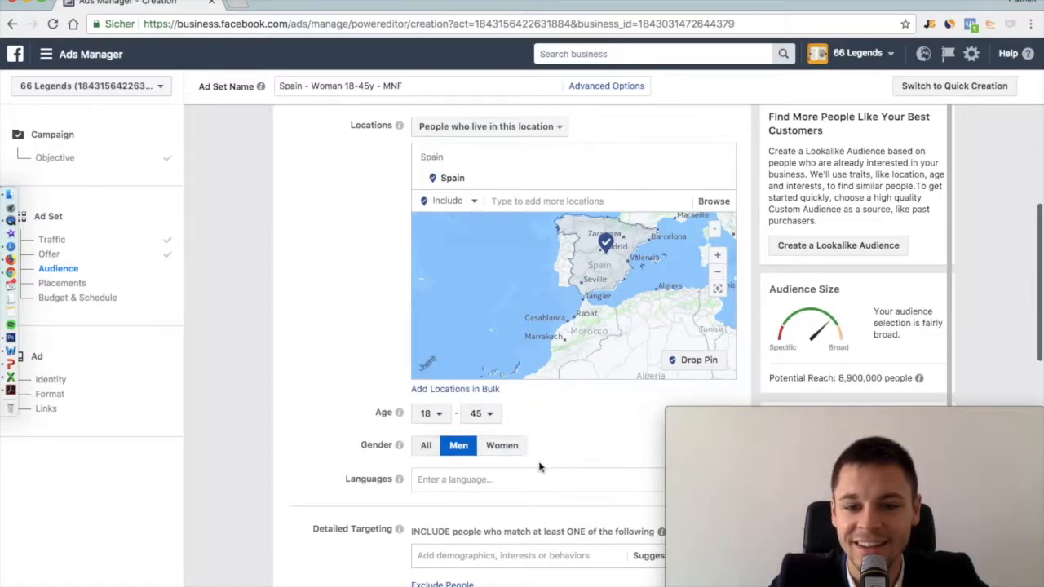
{"action": "left_click_drag", "start_coordinate": [840, 377], "coordinate": [892, 378]}
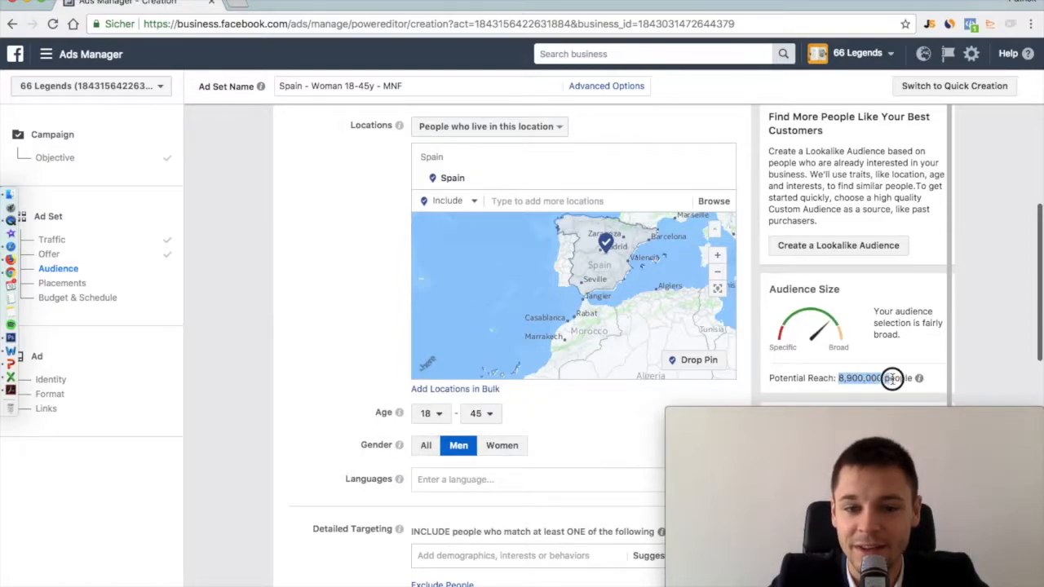
{"action": "left_click", "coordinate": [502, 446]}
{"action": "double_click", "coordinate": [849, 378]}
{"action": "left_click", "coordinate": [425, 445]}
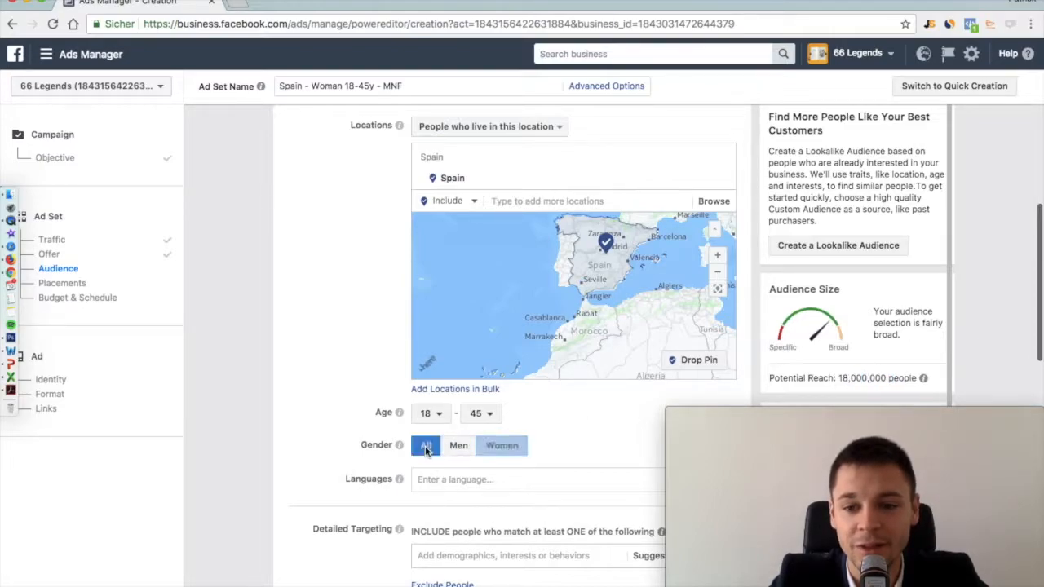
{"action": "left_click_drag", "start_coordinate": [840, 378], "coordinate": [904, 375]}
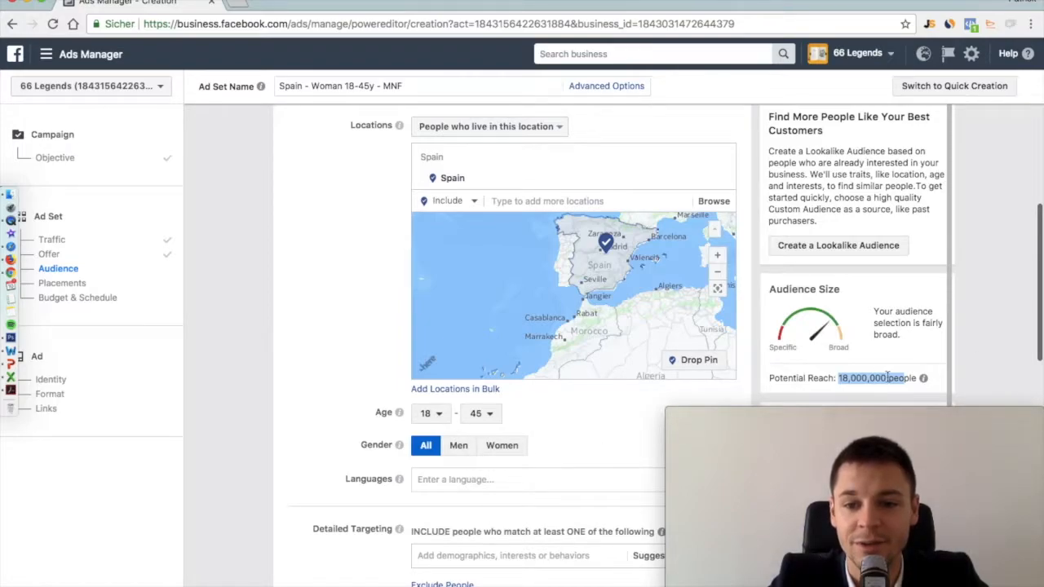
{"action": "left_click", "coordinate": [330, 336]}
- Set the audience's gender to Women
{"action": "scroll", "coordinate": [340, 259], "scroll_direction": "up", "scroll_amount": 1}
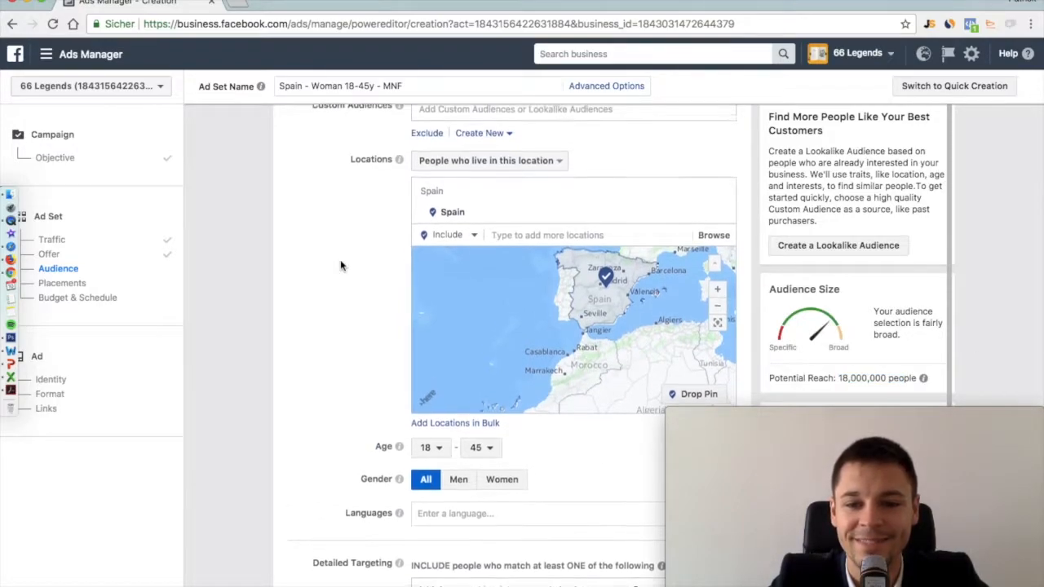
{"action": "scroll", "coordinate": [340, 265], "scroll_direction": "down", "scroll_amount": 3}
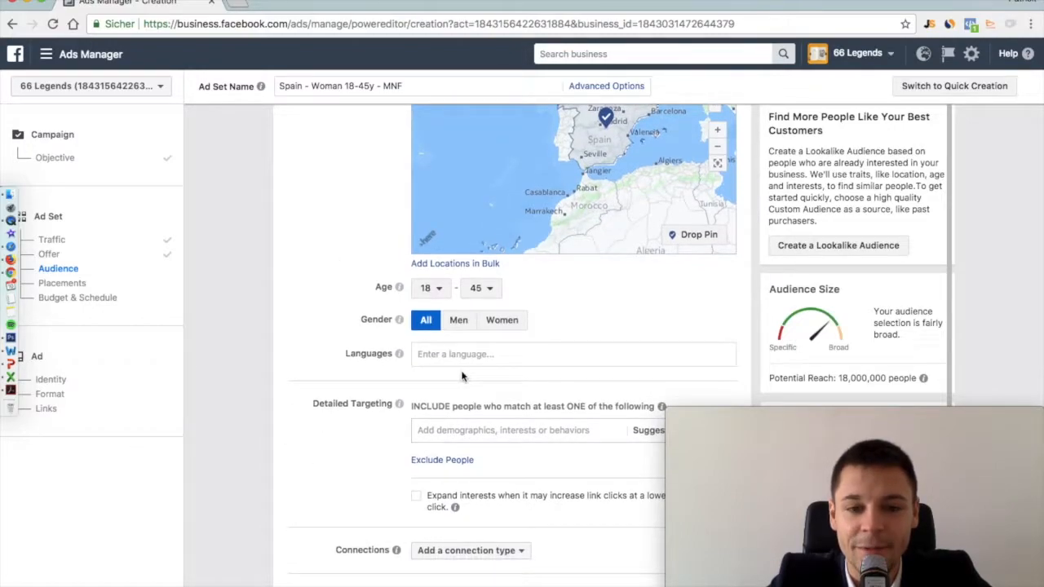
{"action": "left_click", "coordinate": [452, 354]}
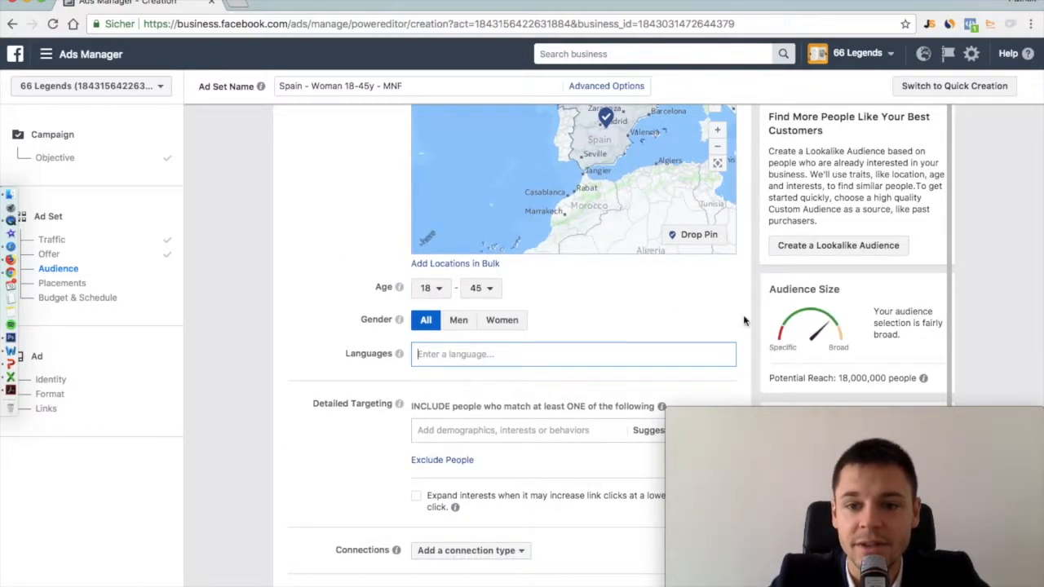
{"action": "left_click", "coordinate": [502, 320]}
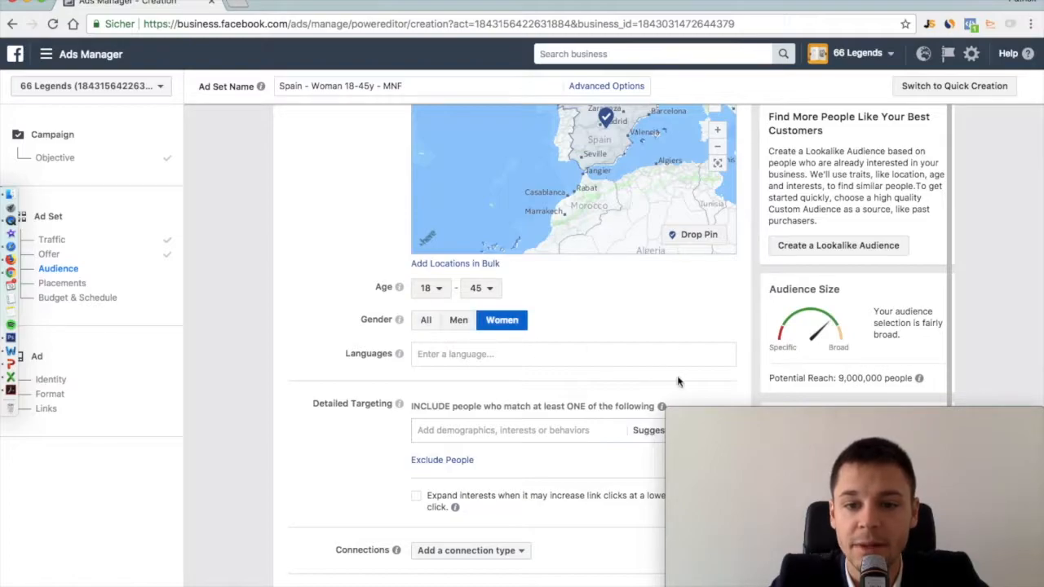
- Try Catalan as the audience's language to check the potential reach, and remove the language again
{"action": "left_click", "coordinate": [568, 355]}
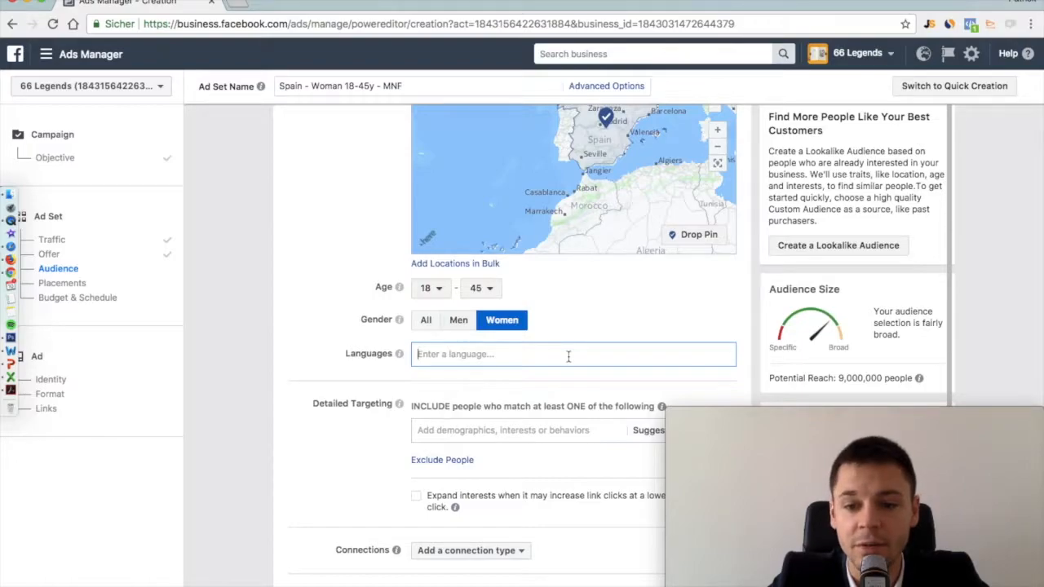
{"action": "type", "text": "cata"}
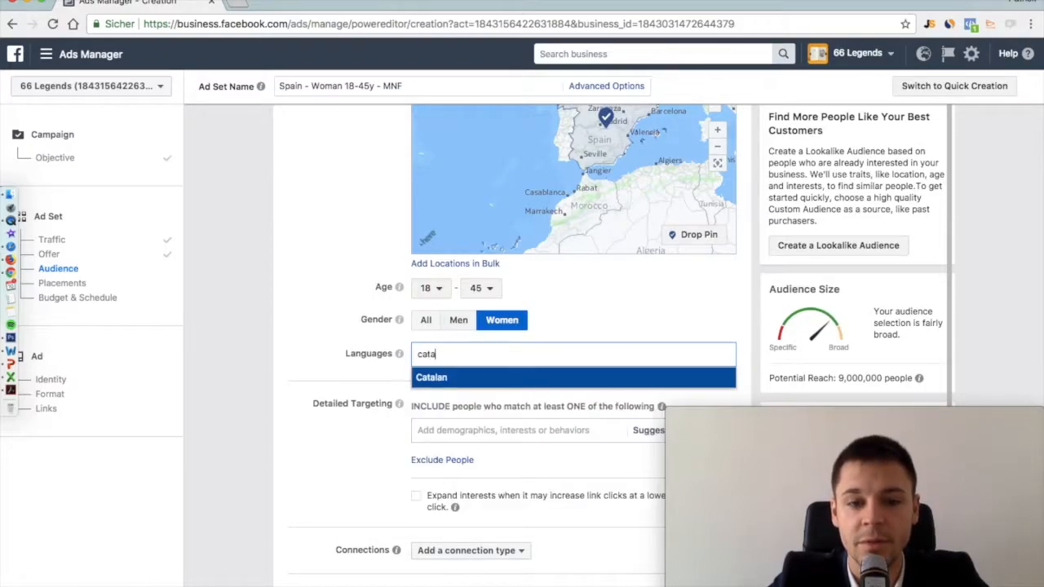
{"action": "type", "text": "l"}
{"action": "left_click", "coordinate": [455, 379]}
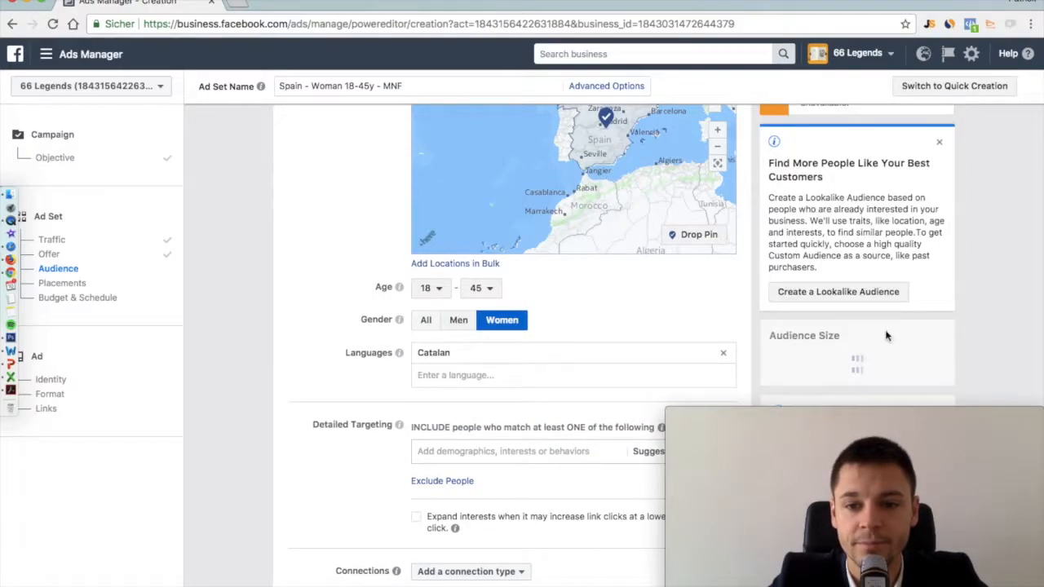
{"action": "scroll", "coordinate": [979, 295], "scroll_direction": "down", "scroll_amount": 1}
{"action": "left_click_drag", "start_coordinate": [836, 378], "coordinate": [879, 377]}
{"action": "scroll", "coordinate": [1022, 315], "scroll_direction": "up", "scroll_amount": 1}
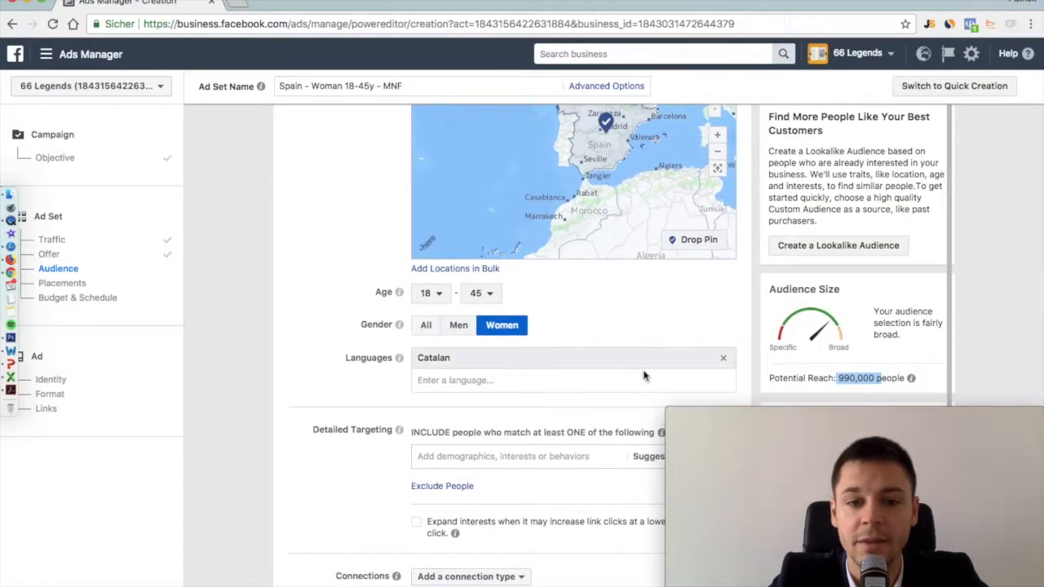
{"action": "left_click", "coordinate": [723, 360]}
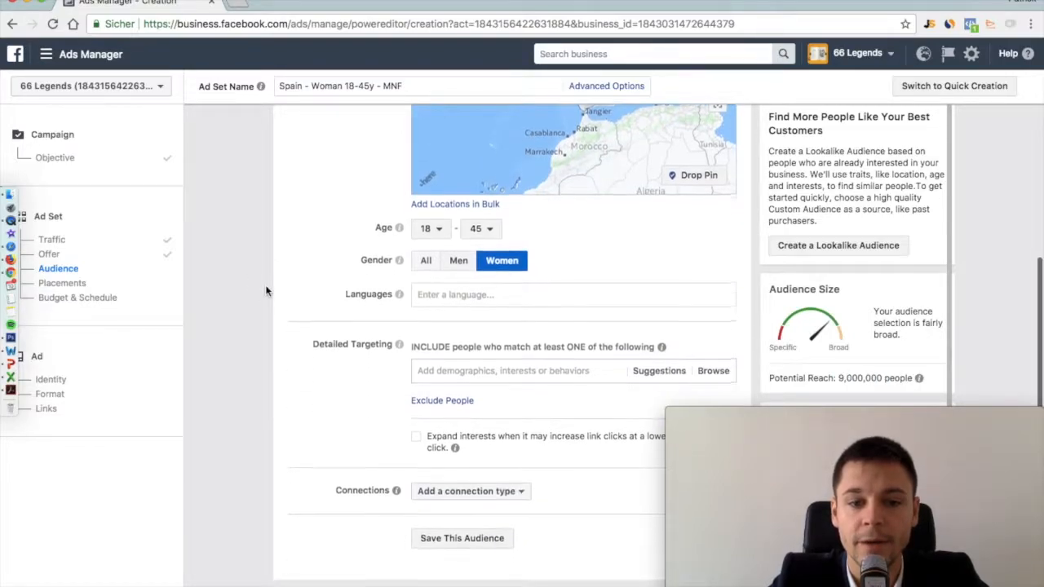
- Browse the detailed targeting interests and include all items under Fitness and wellness
{"action": "scroll", "coordinate": [345, 308], "scroll_direction": "down", "scroll_amount": 4}
{"action": "left_click_drag", "start_coordinate": [412, 254], "coordinate": [581, 269]}
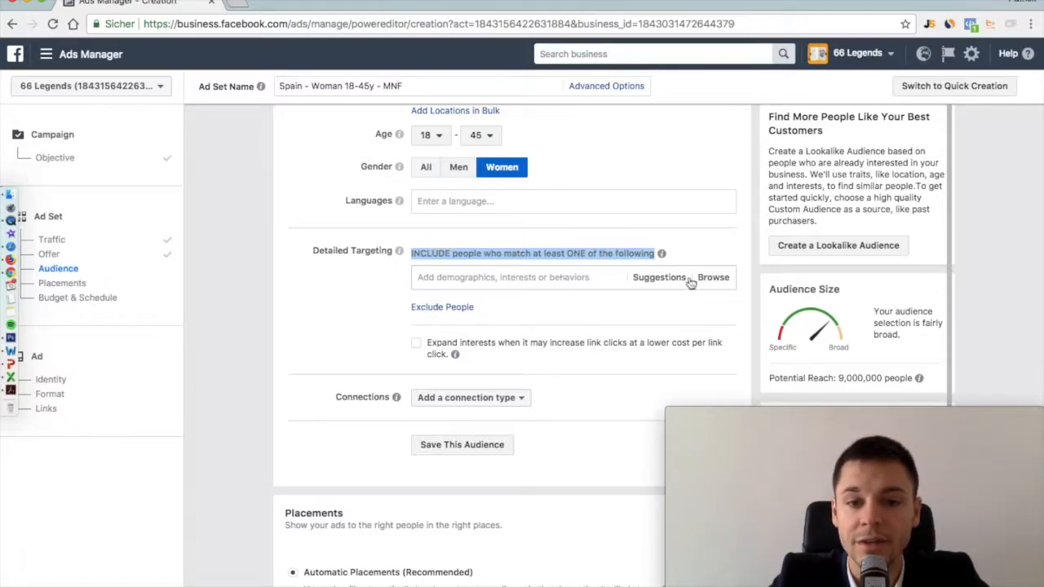
{"action": "left_click", "coordinate": [720, 281]}
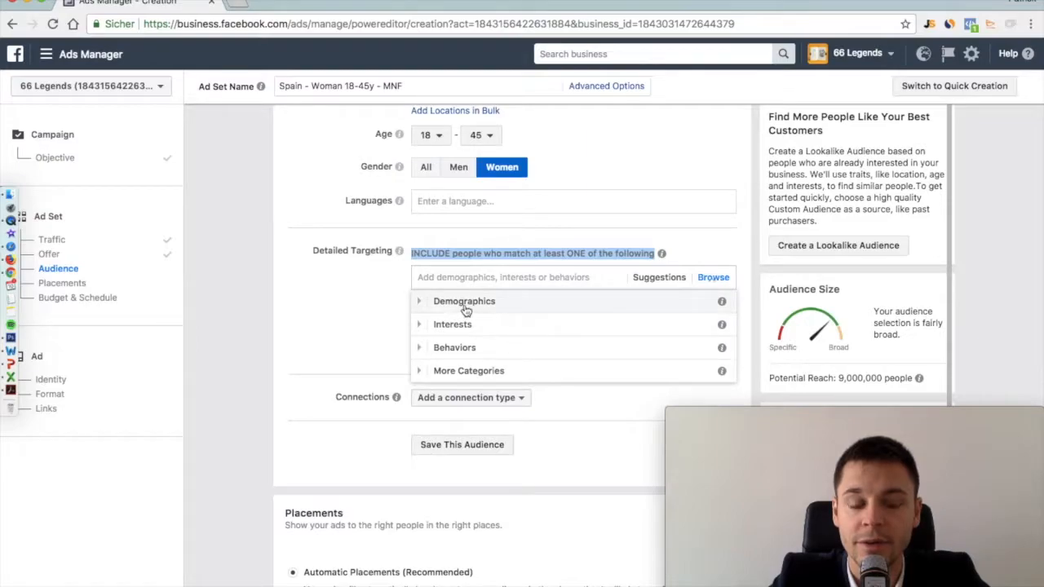
{"action": "left_click", "coordinate": [421, 324]}
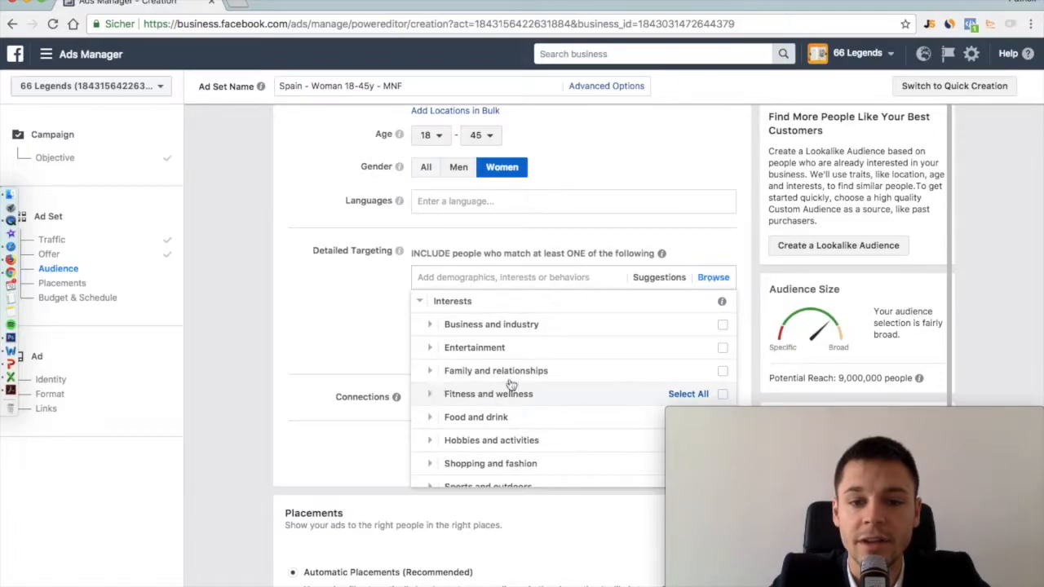
{"action": "left_click", "coordinate": [723, 395]}
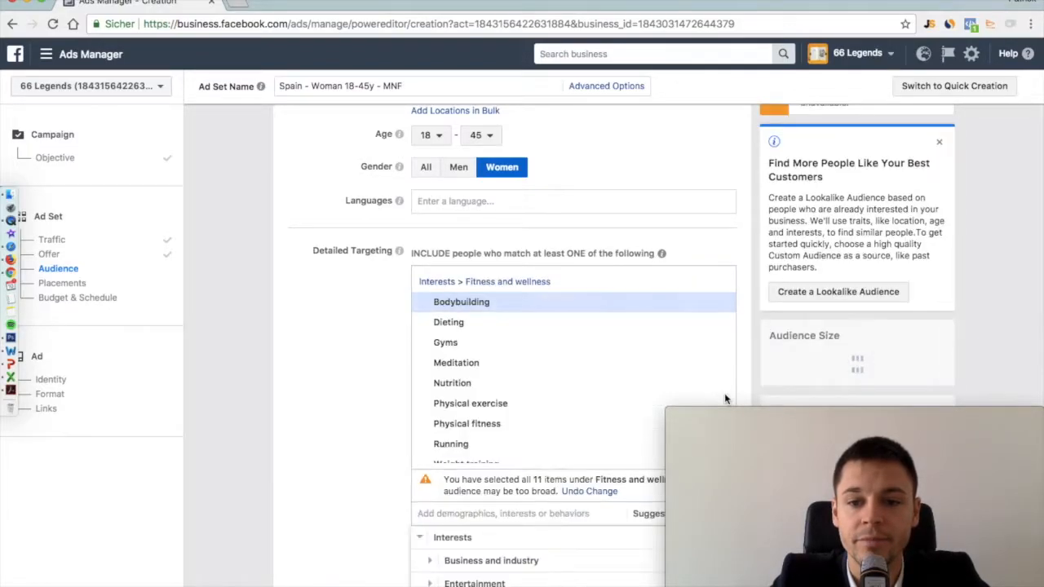
- Check the potential reach with the Fitness and wellness interests included, and remove that whole group from the detailed targeting
{"action": "left_click", "coordinate": [1009, 220]}
{"action": "scroll", "coordinate": [1009, 219], "scroll_direction": "down", "scroll_amount": 1}
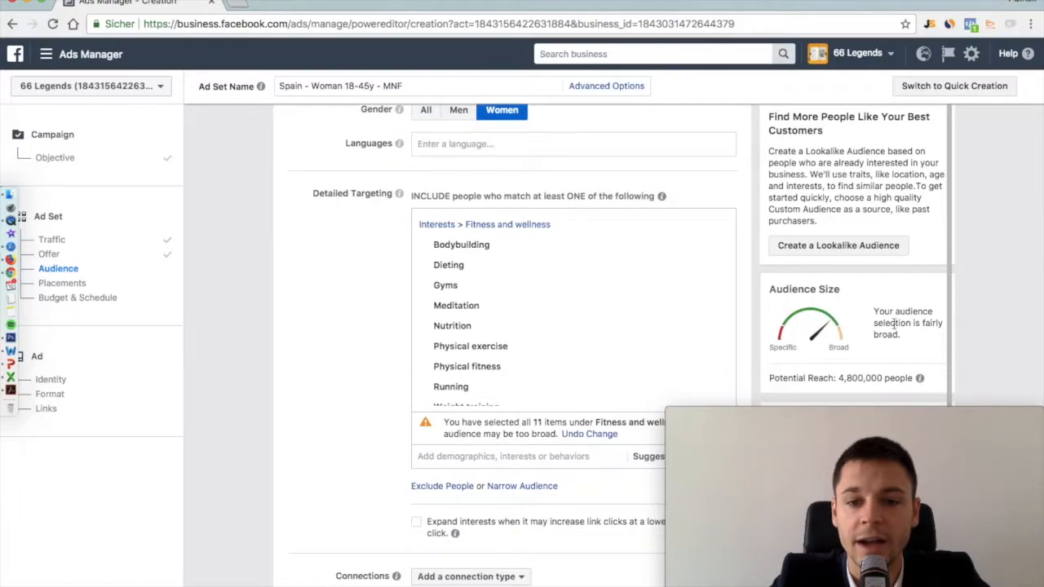
{"action": "left_click_drag", "start_coordinate": [832, 377], "coordinate": [886, 378]}
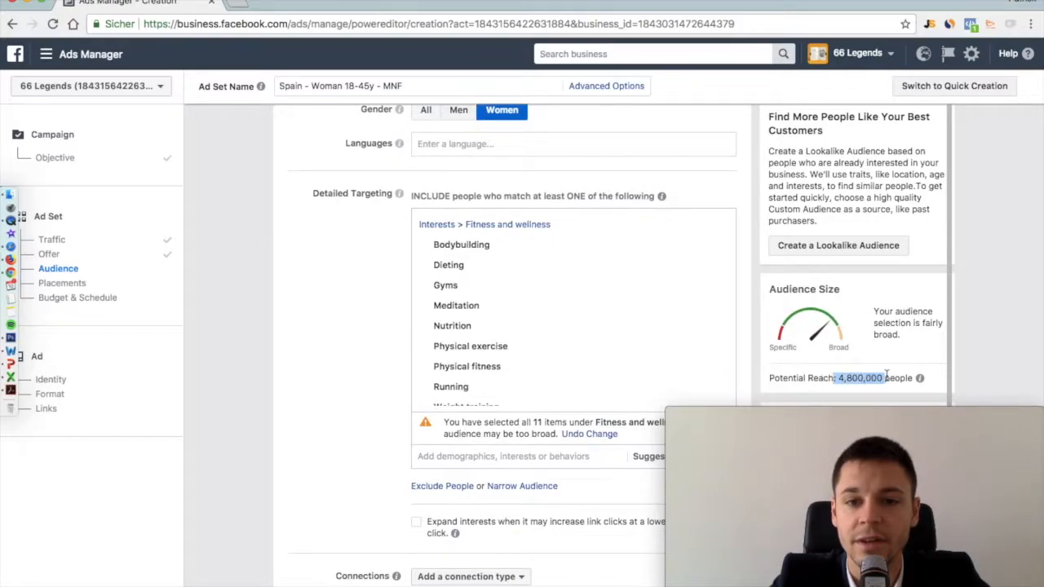
{"action": "scroll", "coordinate": [593, 312], "scroll_direction": "down", "scroll_amount": 2}
{"action": "scroll", "coordinate": [594, 312], "scroll_direction": "up", "scroll_amount": 3}
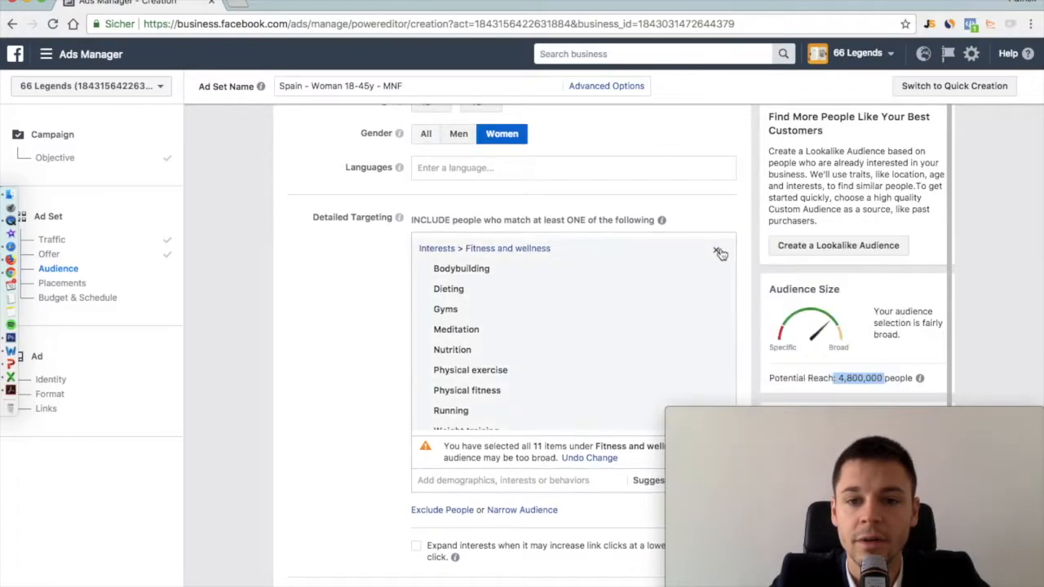
{"action": "left_click", "coordinate": [714, 249]}
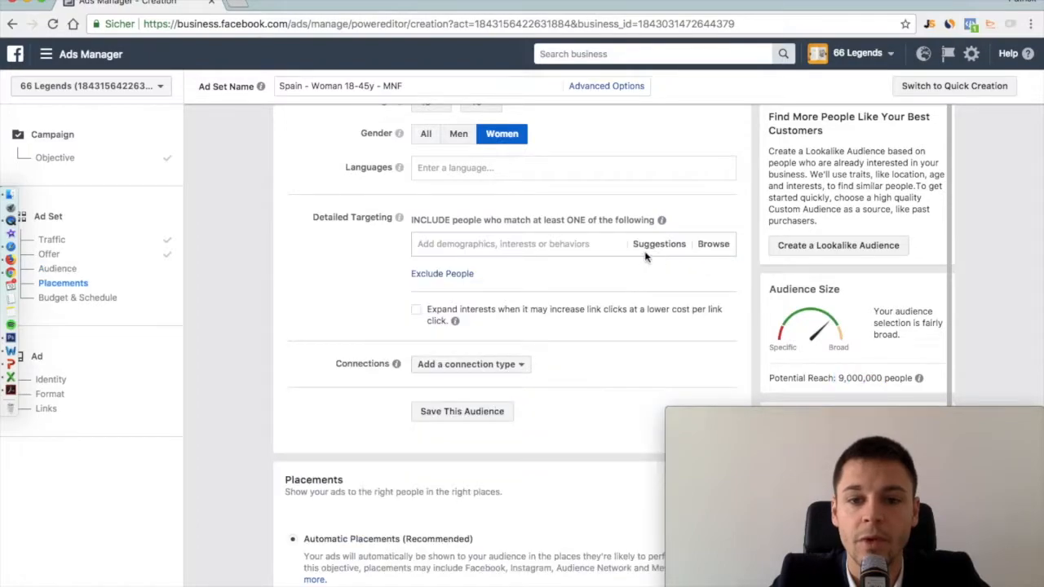
- Try including the Anniversary (within 61-90 days) behavior to check the potential reach, and remove it again
{"action": "left_click", "coordinate": [713, 245]}
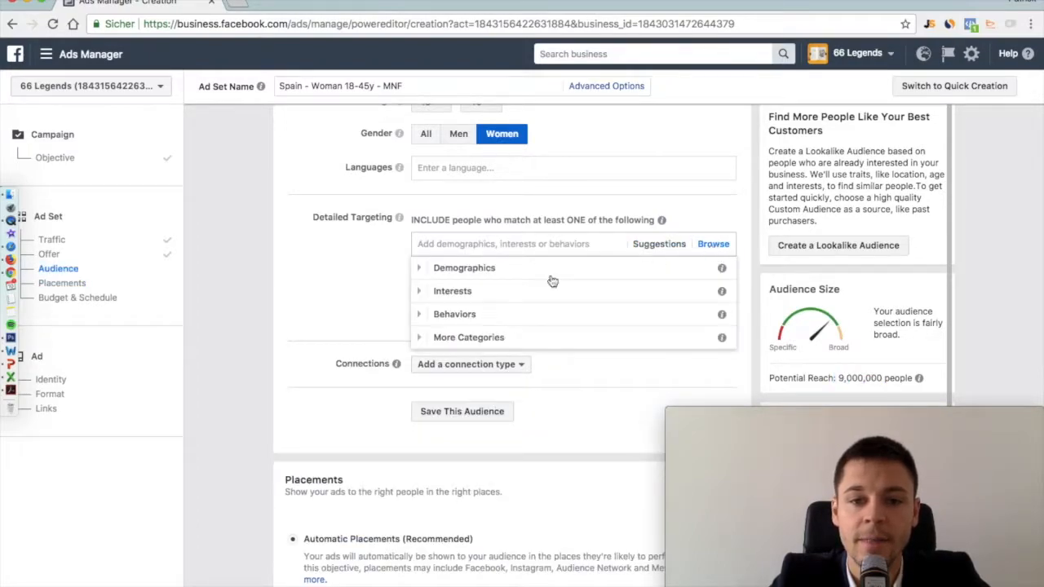
{"action": "left_click", "coordinate": [439, 315]}
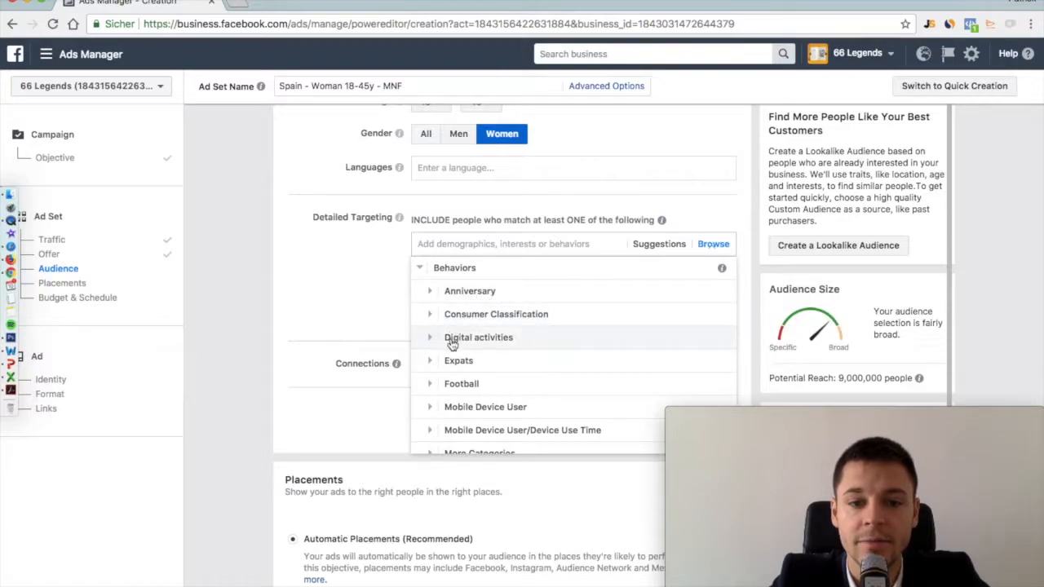
{"action": "left_click", "coordinate": [465, 294]}
{"action": "left_click", "coordinate": [723, 291]}
{"action": "scroll", "coordinate": [1003, 256], "scroll_direction": "down", "scroll_amount": 2}
{"action": "left_click", "coordinate": [852, 378]}
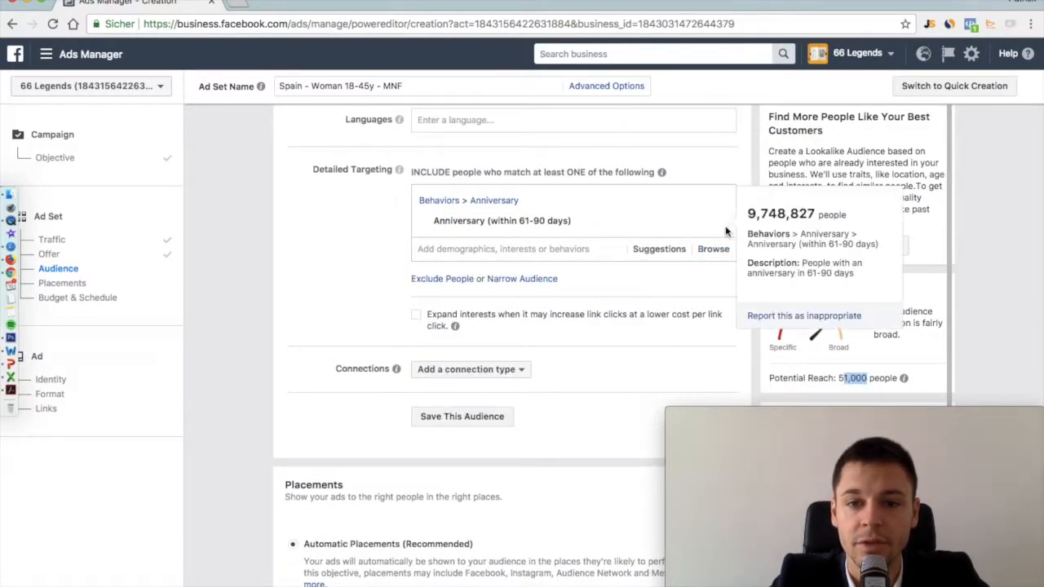
{"action": "left_click", "coordinate": [717, 226]}
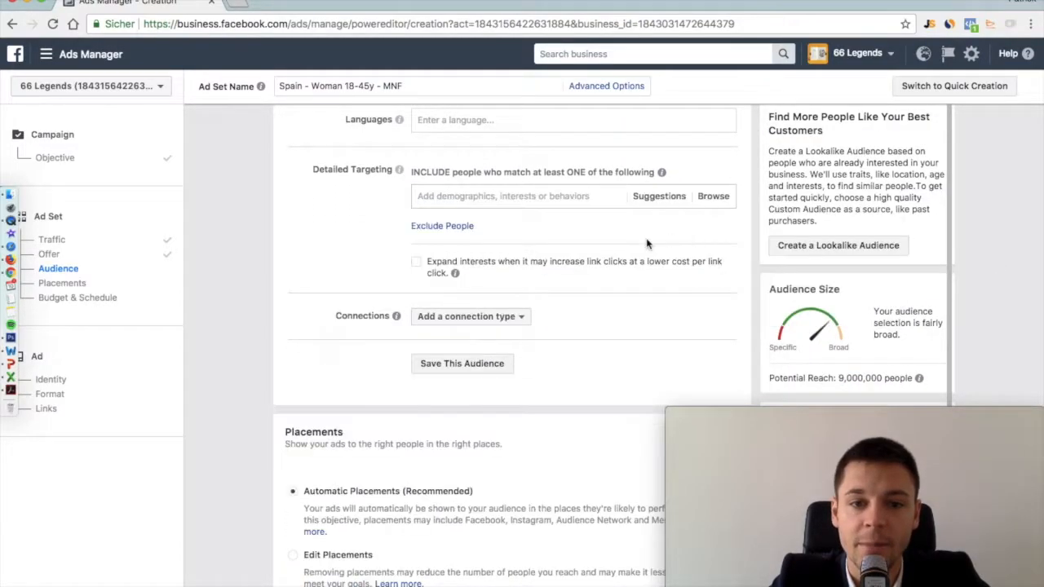
- Browse the Demographics, Interests and Behaviors categories available for detailed targeting, and collapse them again
{"action": "left_click", "coordinate": [715, 198]}
{"action": "left_click", "coordinate": [418, 222]}
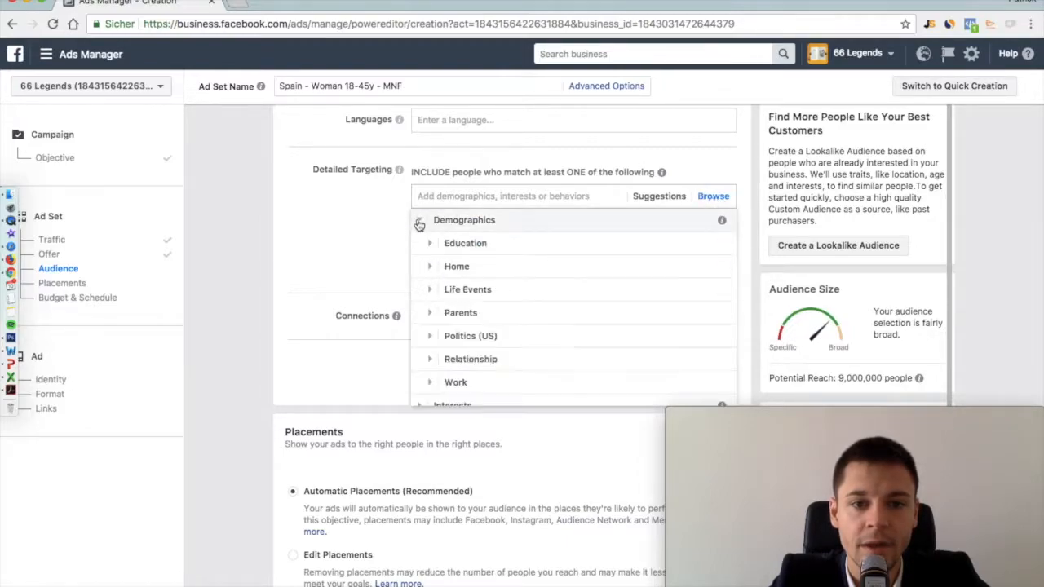
{"action": "scroll", "coordinate": [481, 245], "scroll_direction": "down", "scroll_amount": 3}
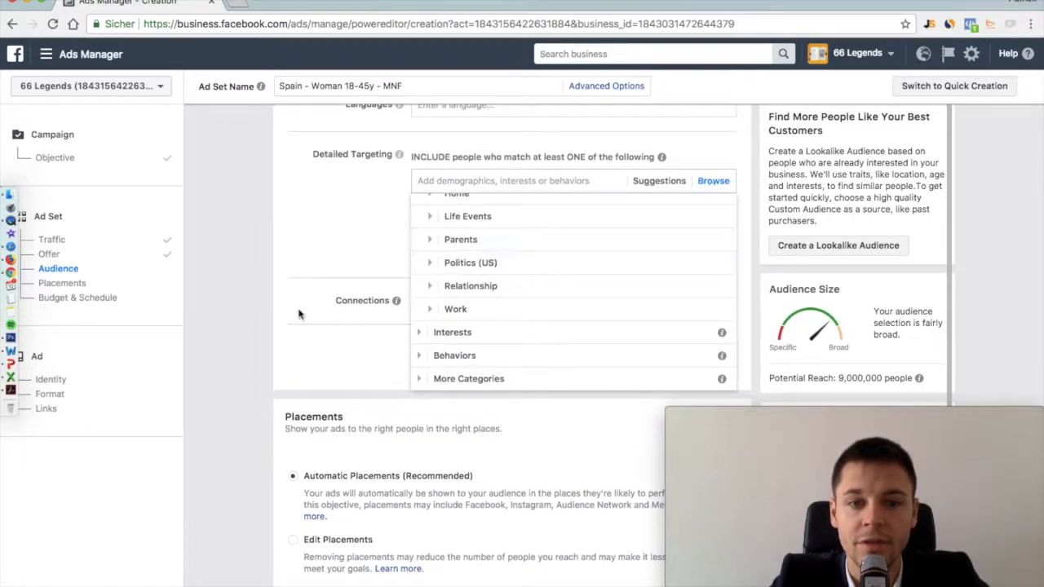
{"action": "scroll", "coordinate": [485, 290], "scroll_direction": "down", "scroll_amount": 1}
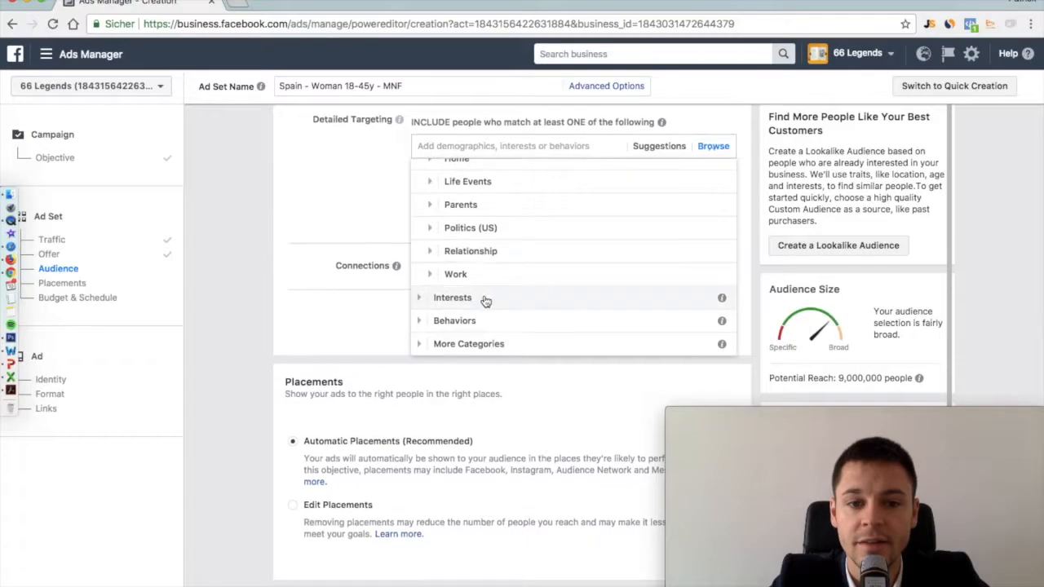
{"action": "left_click", "coordinate": [421, 297]}
{"action": "scroll", "coordinate": [527, 265], "scroll_direction": "down", "scroll_amount": 5}
{"action": "left_click", "coordinate": [422, 247]}
{"action": "scroll", "coordinate": [536, 196], "scroll_direction": "down", "scroll_amount": 1}
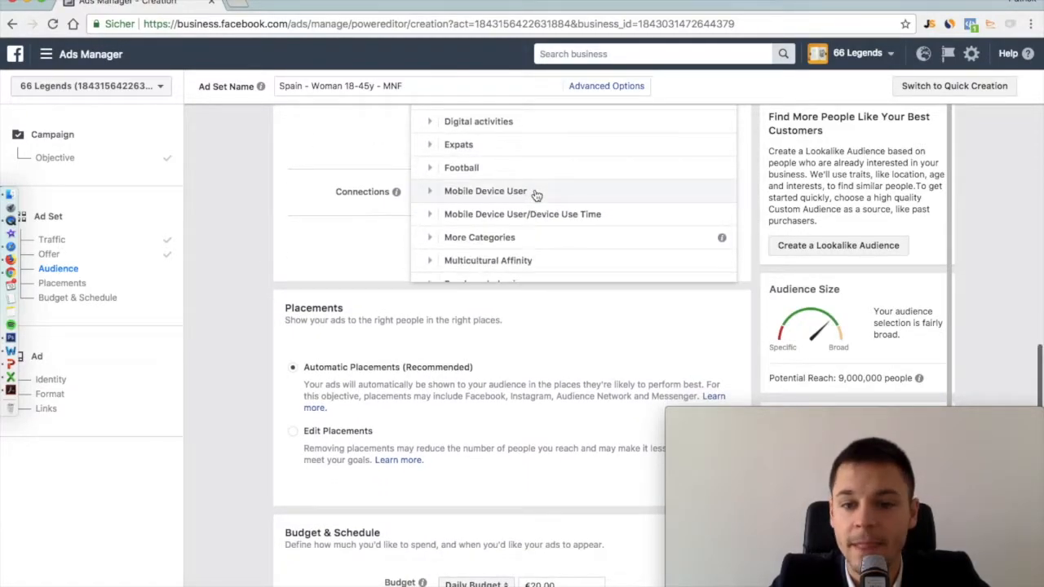
{"action": "scroll", "coordinate": [534, 194], "scroll_direction": "up", "scroll_amount": 3}
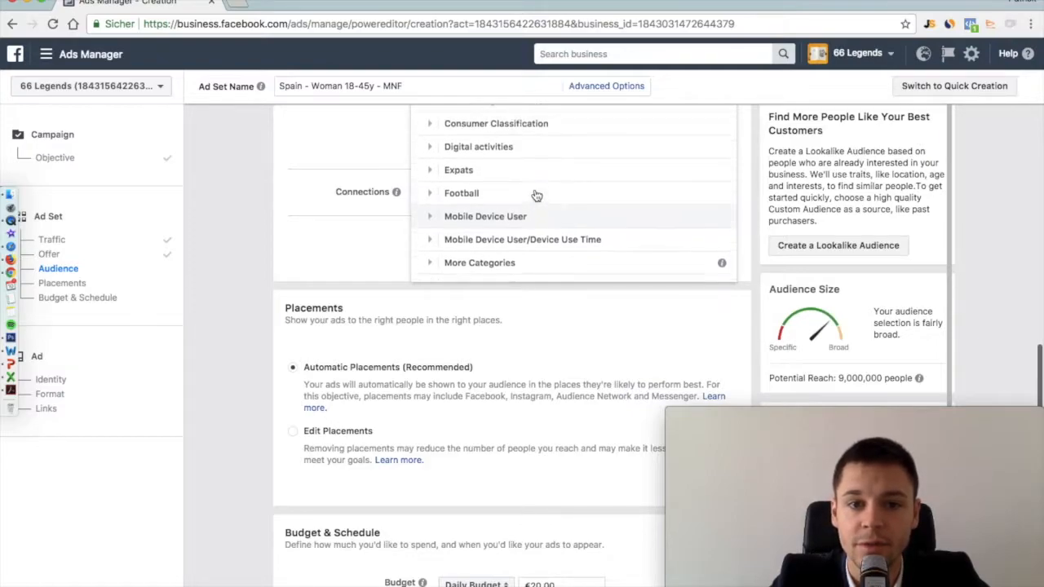
{"action": "left_click", "coordinate": [427, 124]}
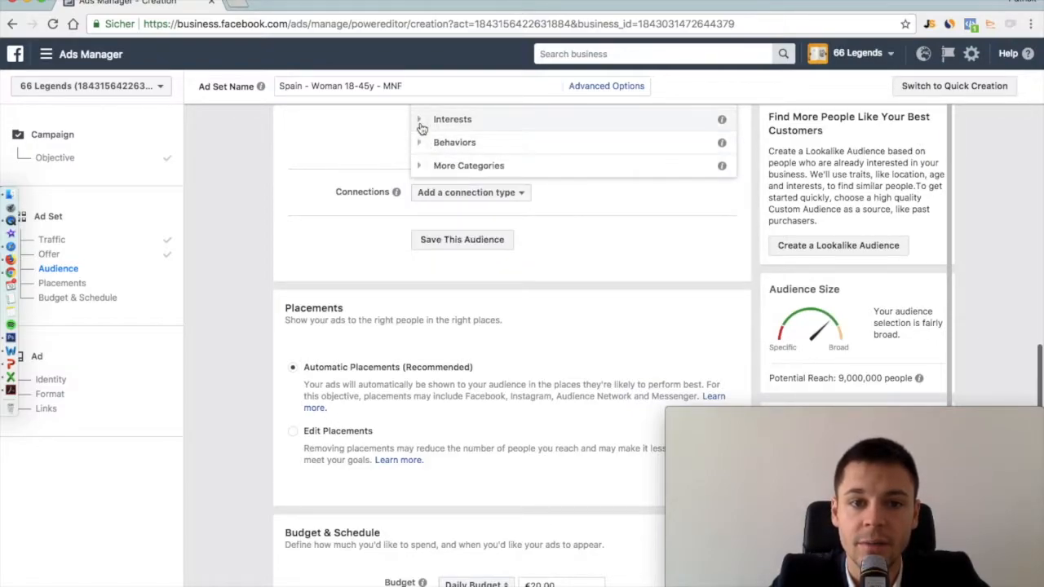
{"action": "scroll", "coordinate": [478, 215], "scroll_direction": "up", "scroll_amount": 3}
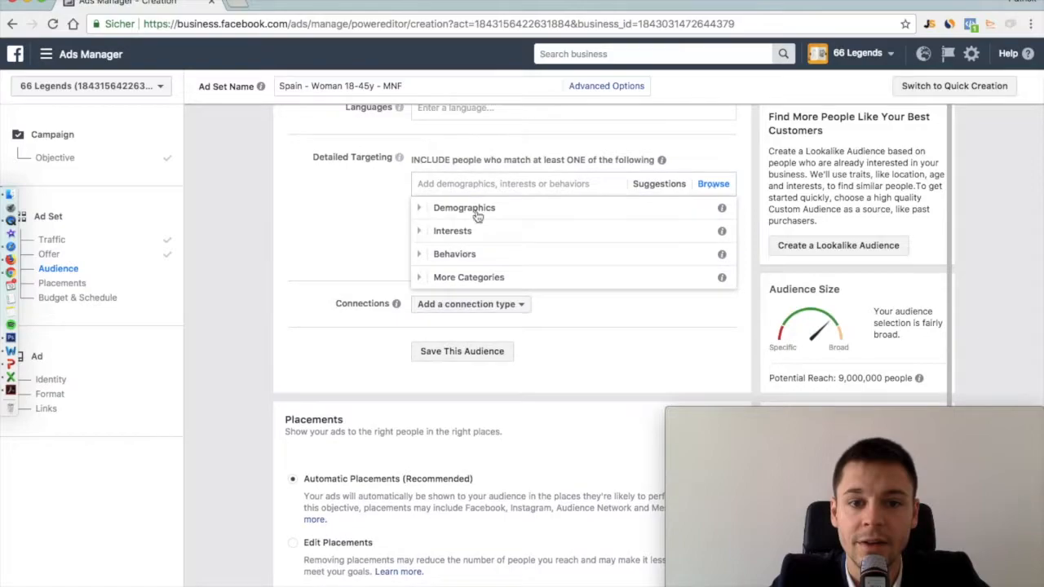
- Examine the options under Behaviors > Digital activities in the detailed targeting categories, and close the list
{"action": "left_click", "coordinate": [420, 255]}
{"action": "scroll", "coordinate": [491, 255], "scroll_direction": "down", "scroll_amount": 1}
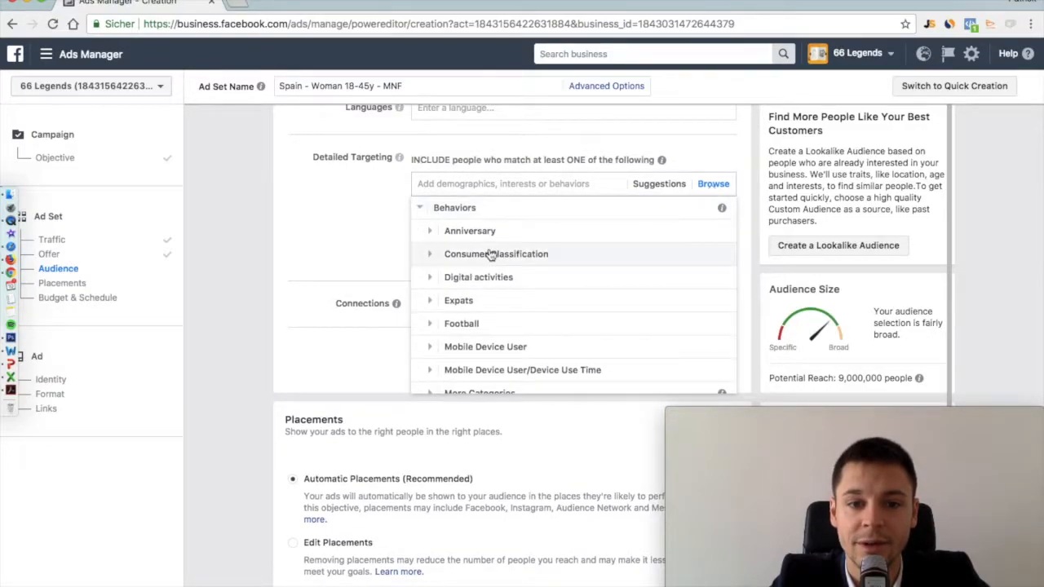
{"action": "left_click", "coordinate": [429, 277]}
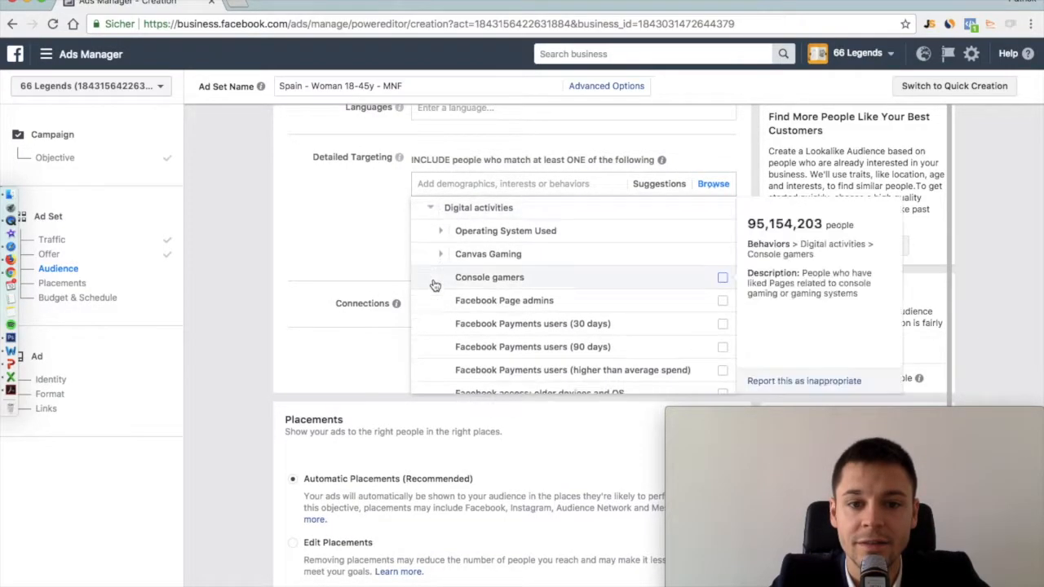
{"action": "scroll", "coordinate": [523, 237], "scroll_direction": "down", "scroll_amount": 5}
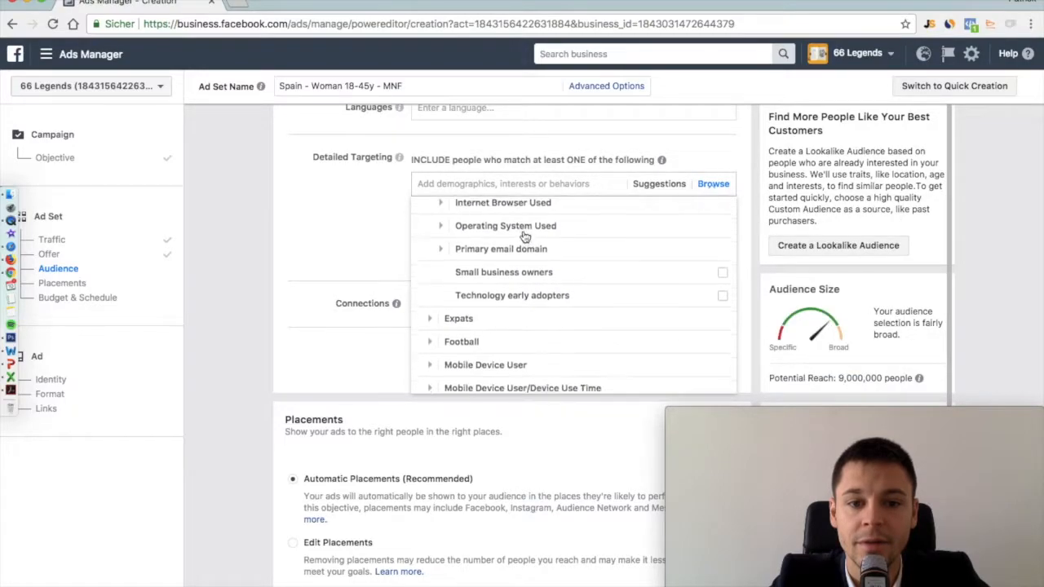
{"action": "scroll", "coordinate": [524, 235], "scroll_direction": "up", "scroll_amount": 10}
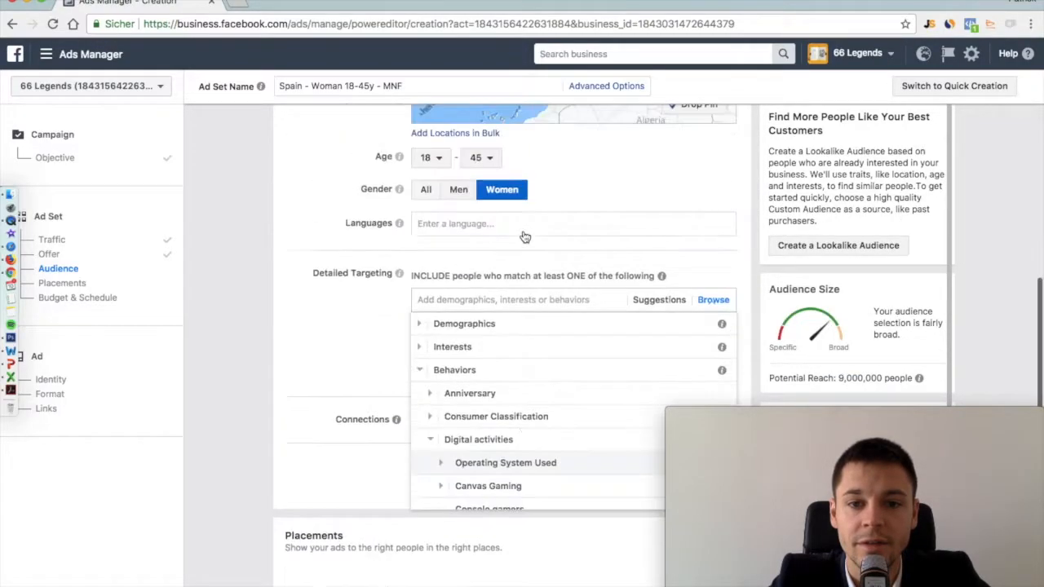
{"action": "left_click", "coordinate": [333, 458]}
- Search the detailed targeting options for engaged shoppers
{"action": "scroll", "coordinate": [375, 440], "scroll_direction": "down", "scroll_amount": 3}
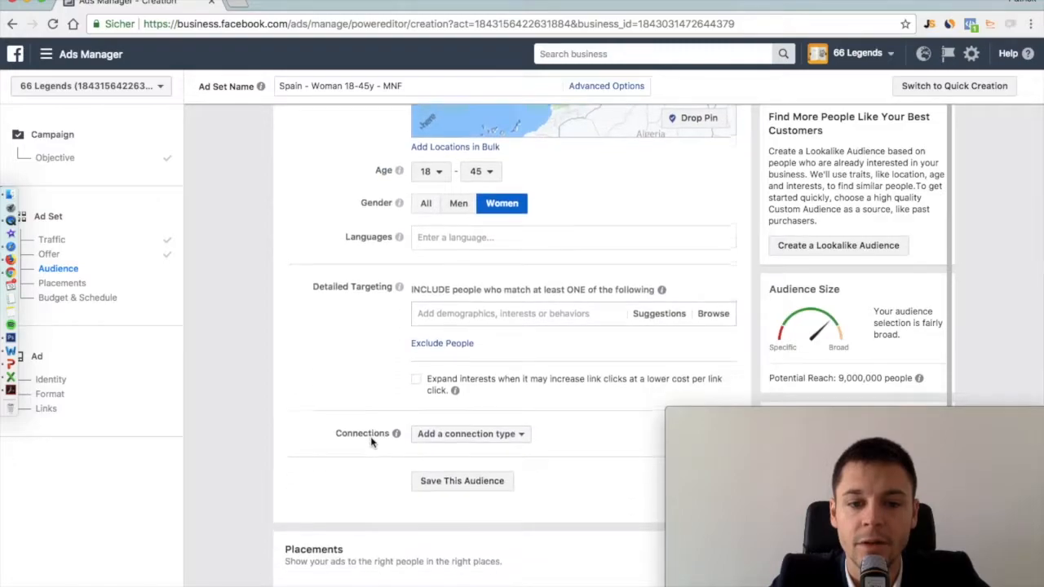
{"action": "left_click", "coordinate": [518, 318]}
{"action": "type", "text": "engaged shoppers"}
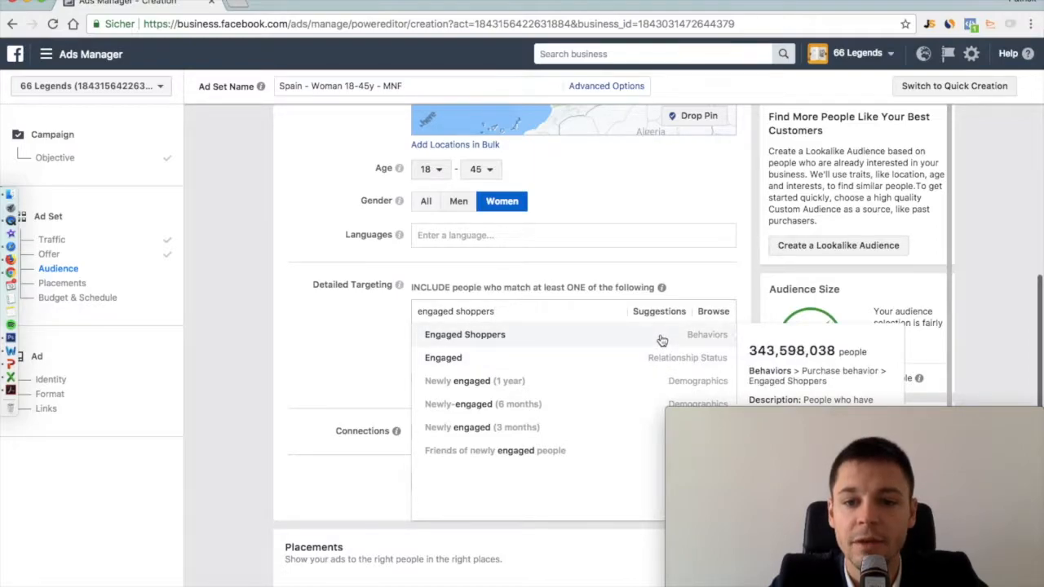
- Read the description of Engaged Shoppers under Behaviors > Purchase behavior and include it in the detailed targeting
{"action": "left_click", "coordinate": [712, 310]}
{"action": "left_click", "coordinate": [451, 382]}
{"action": "scroll", "coordinate": [431, 424], "scroll_direction": "down", "scroll_amount": 3}
{"action": "left_click", "coordinate": [428, 445]}
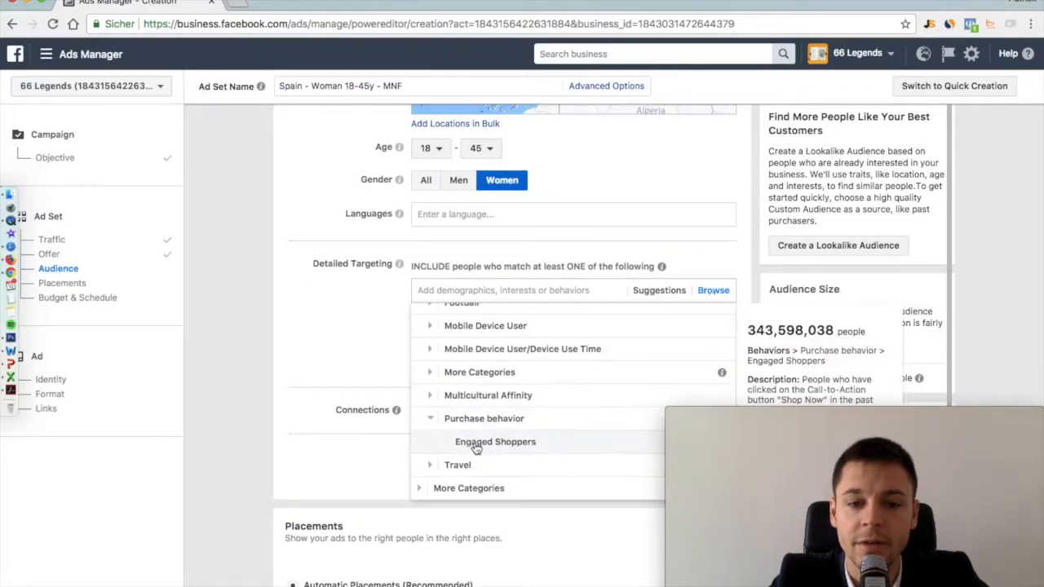
{"action": "scroll", "coordinate": [569, 440], "scroll_direction": "down", "scroll_amount": 1}
{"action": "scroll", "coordinate": [569, 440], "scroll_direction": "down", "scroll_amount": 1}
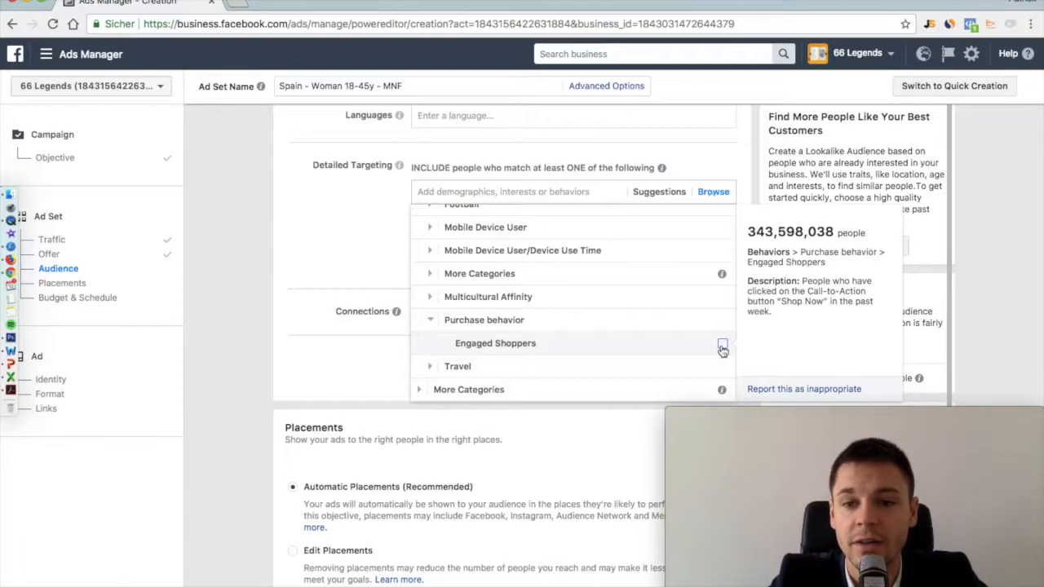
{"action": "left_click", "coordinate": [804, 281]}
{"action": "left_click_drag", "start_coordinate": [803, 280], "coordinate": [826, 302]}
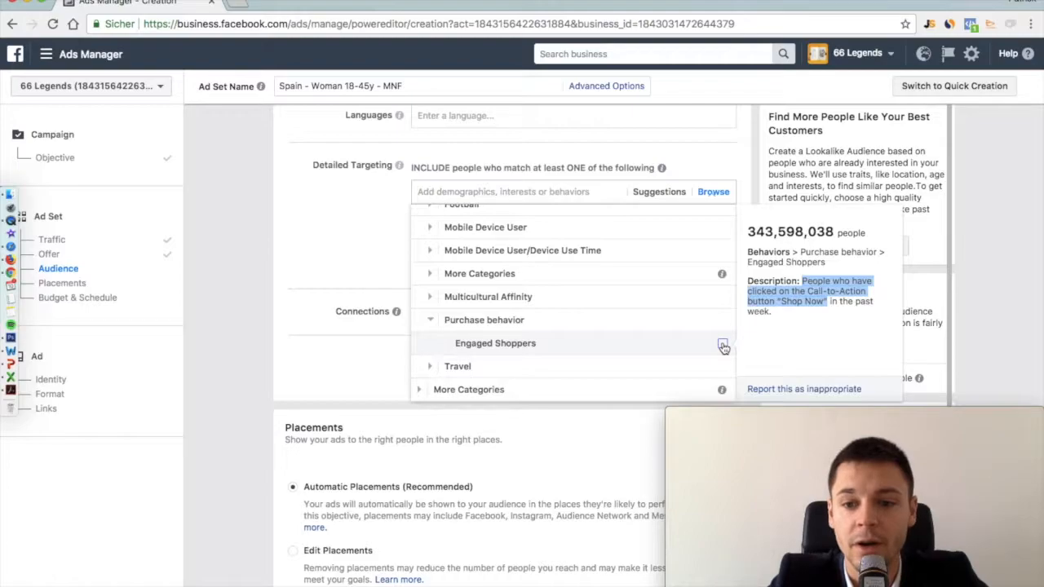
{"action": "left_click", "coordinate": [723, 346]}
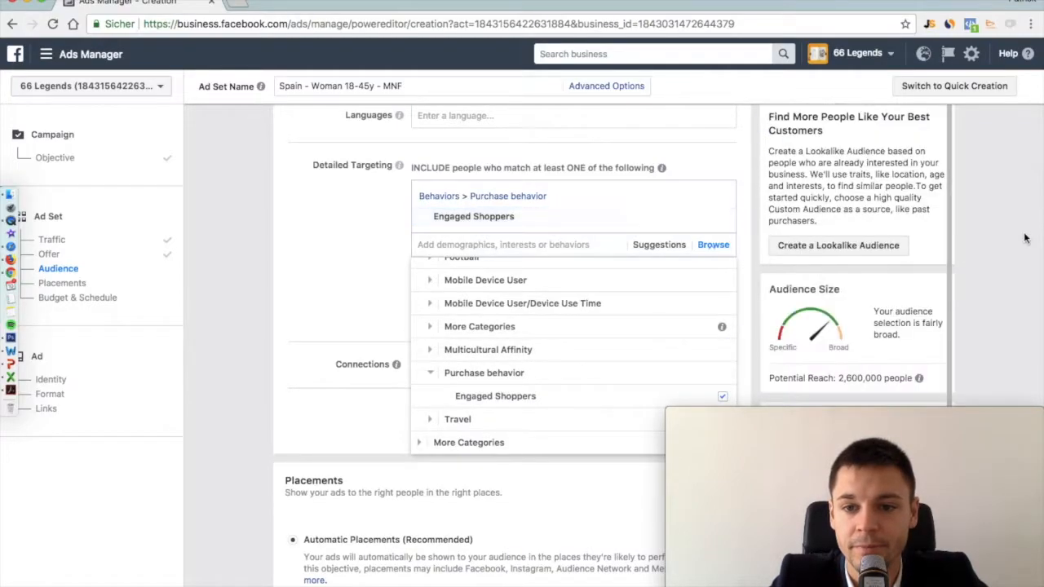
- Check the audience's potential reach with Engaged Shoppers included, and review that behavior's details
{"action": "scroll", "coordinate": [1026, 238], "scroll_direction": "down", "scroll_amount": 1}
{"action": "scroll", "coordinate": [1026, 238], "scroll_direction": "up", "scroll_amount": 1}
{"action": "scroll", "coordinate": [1025, 238], "scroll_direction": "down", "scroll_amount": 1}
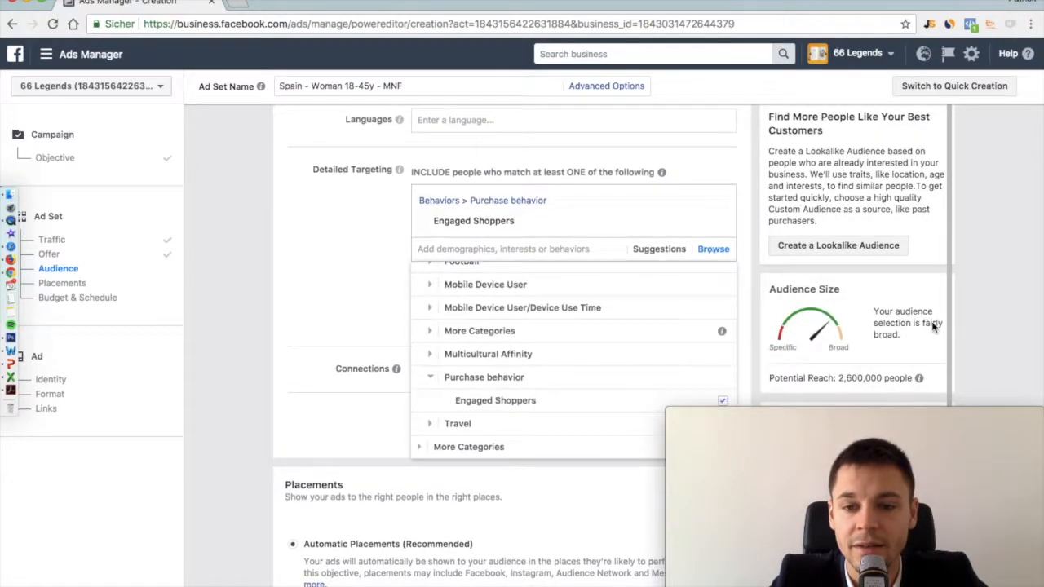
{"action": "left_click_drag", "start_coordinate": [836, 378], "coordinate": [900, 378]}
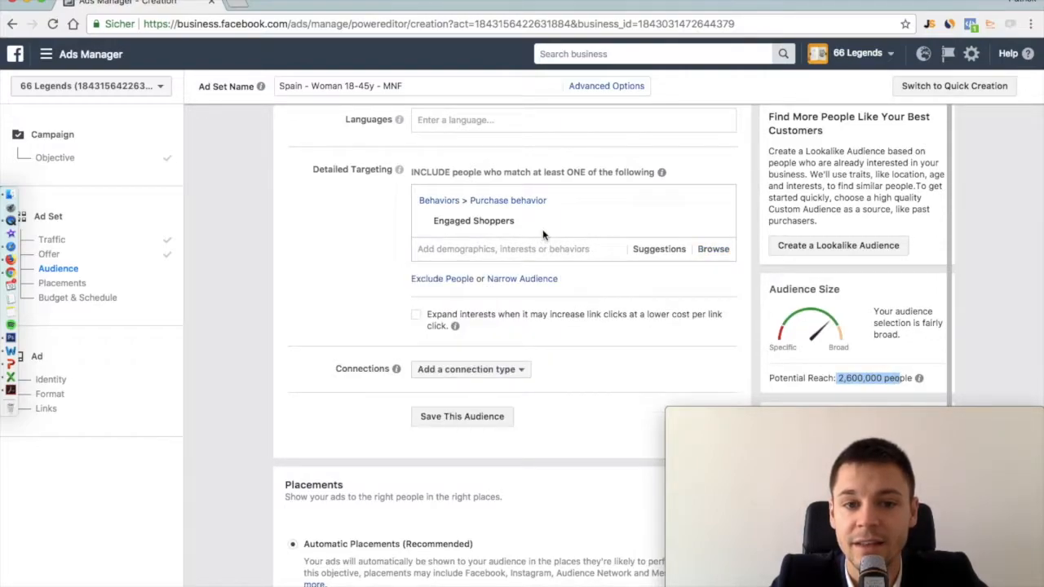
{"action": "mouse_move", "coordinate": [538, 228]}
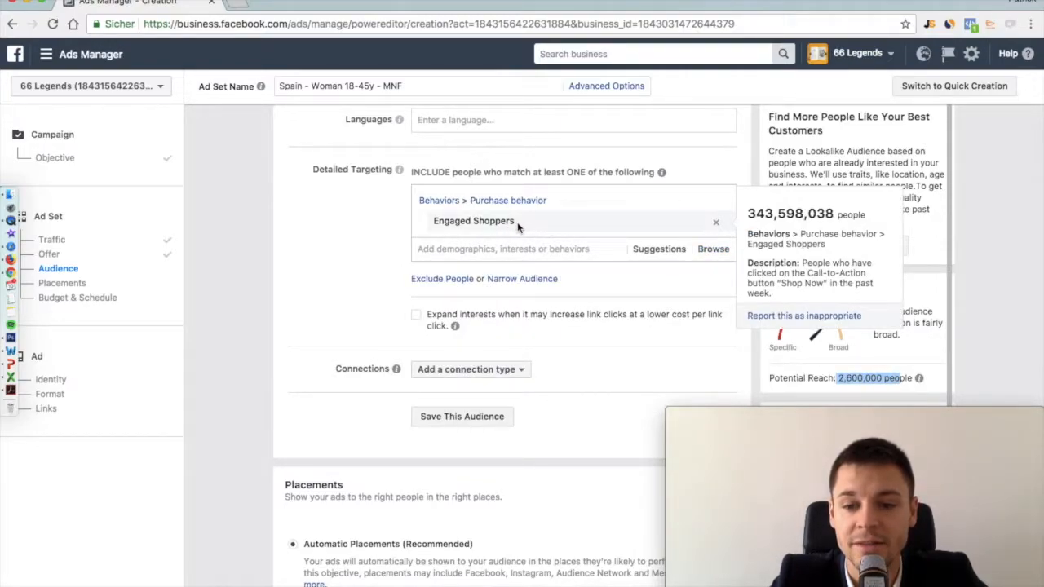
{"action": "left_click", "coordinate": [357, 246]}
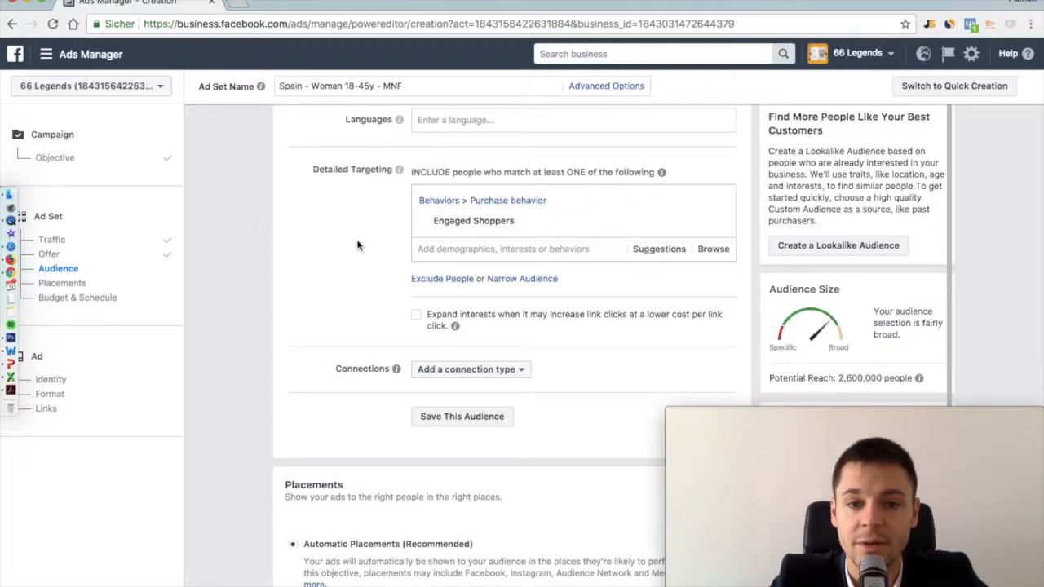
{"action": "scroll", "coordinate": [358, 245], "scroll_direction": "down", "scroll_amount": 1}
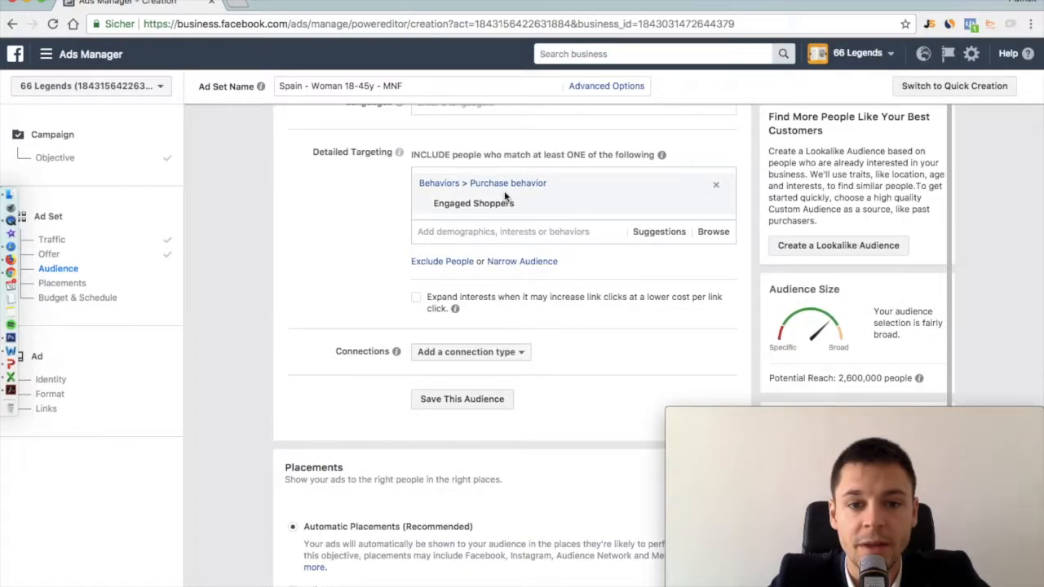
{"action": "mouse_move", "coordinate": [495, 208]}
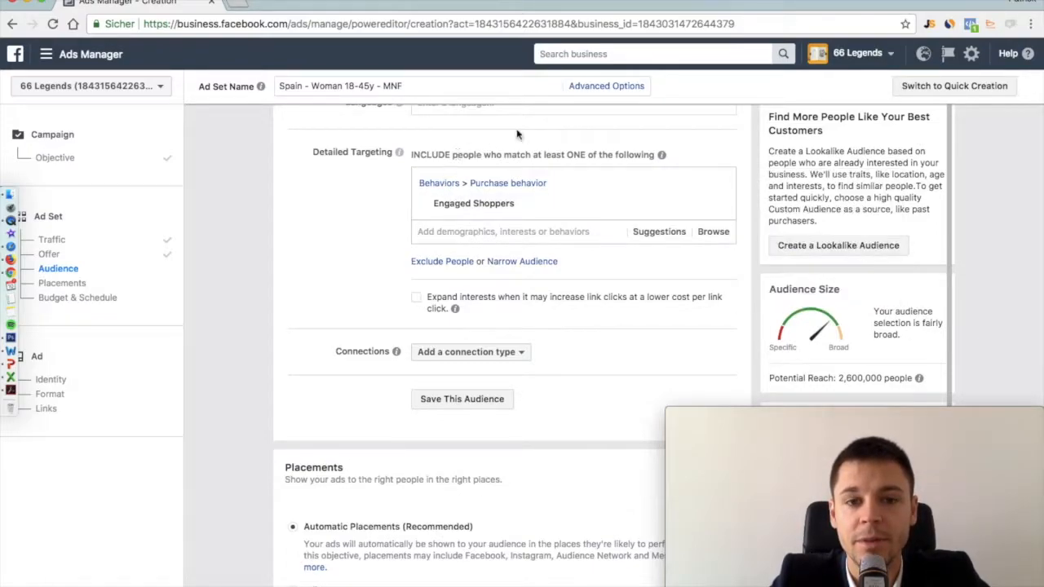
- Search the detailed targeting options for fitness, and clear the search without adding a result
{"action": "scroll", "coordinate": [560, 160], "scroll_direction": "up", "scroll_amount": 1}
{"action": "scroll", "coordinate": [582, 265], "scroll_direction": "down", "scroll_amount": 1}
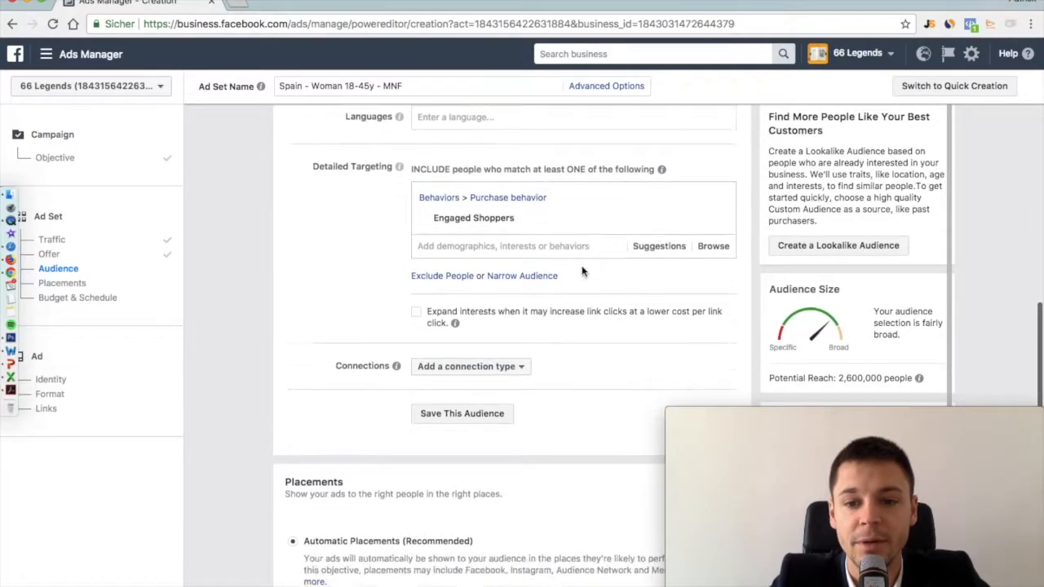
{"action": "left_click", "coordinate": [490, 226]}
{"action": "type", "text": "fitness"}
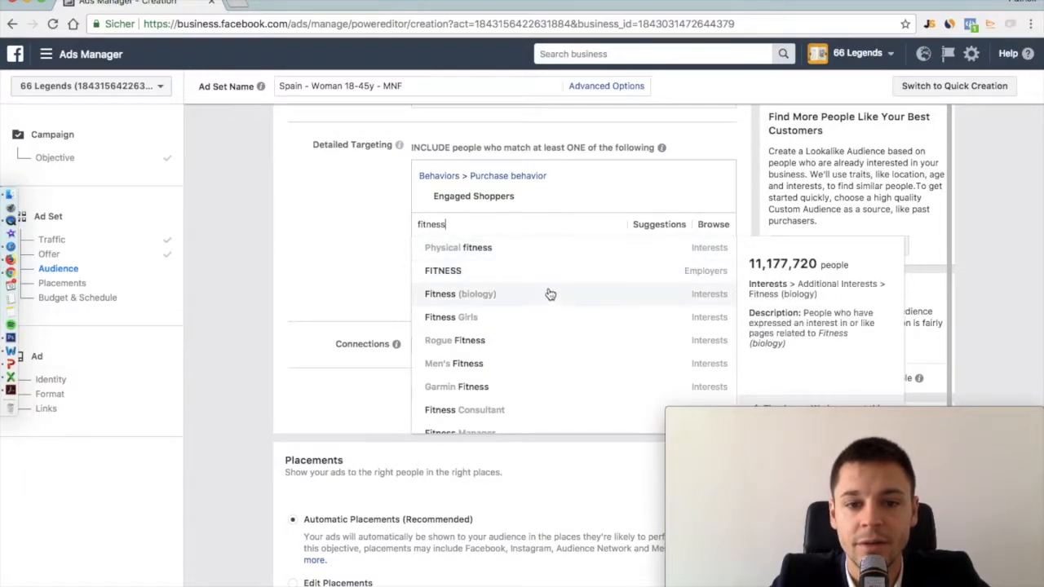
{"action": "left_click_drag", "start_coordinate": [481, 226], "coordinate": [367, 226]}
{"action": "key", "text": "BackSpace"}
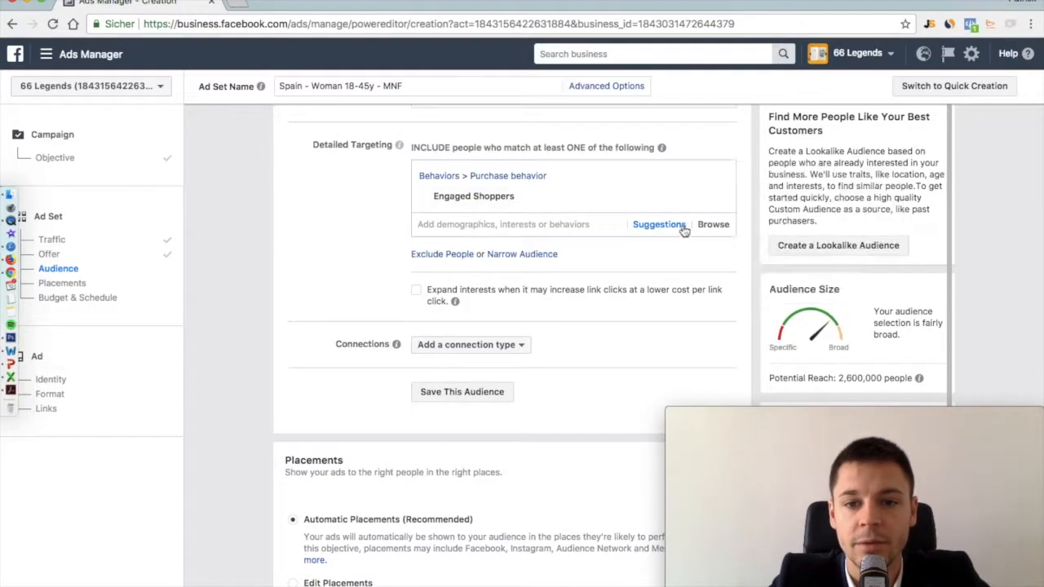
- Include all Fitness and wellness interests alongside Engaged Shoppers in the detailed targeting, and remove that interest group again
{"action": "left_click", "coordinate": [710, 225]}
{"action": "left_click", "coordinate": [477, 271]}
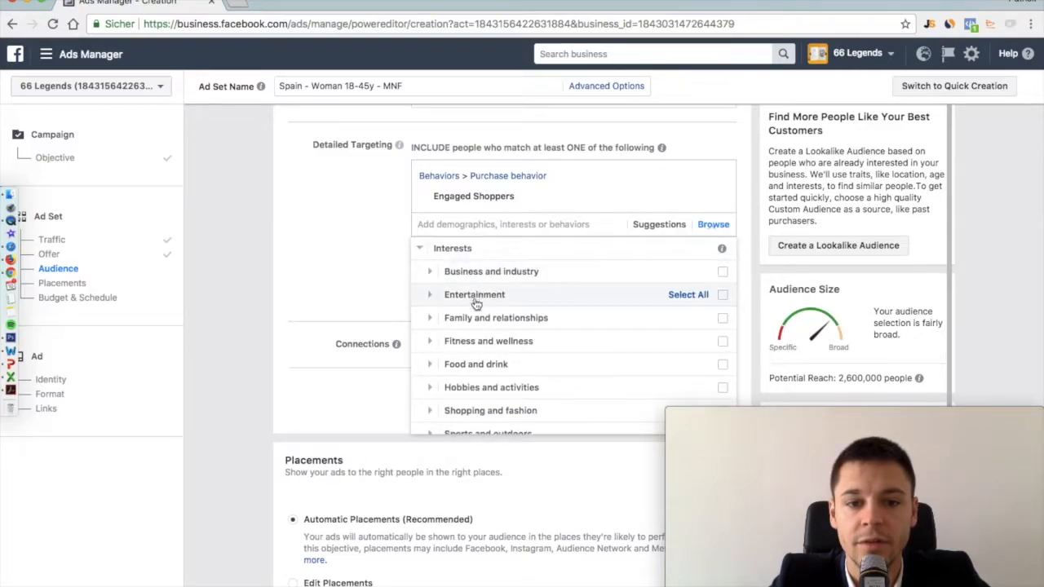
{"action": "left_click", "coordinate": [497, 347]}
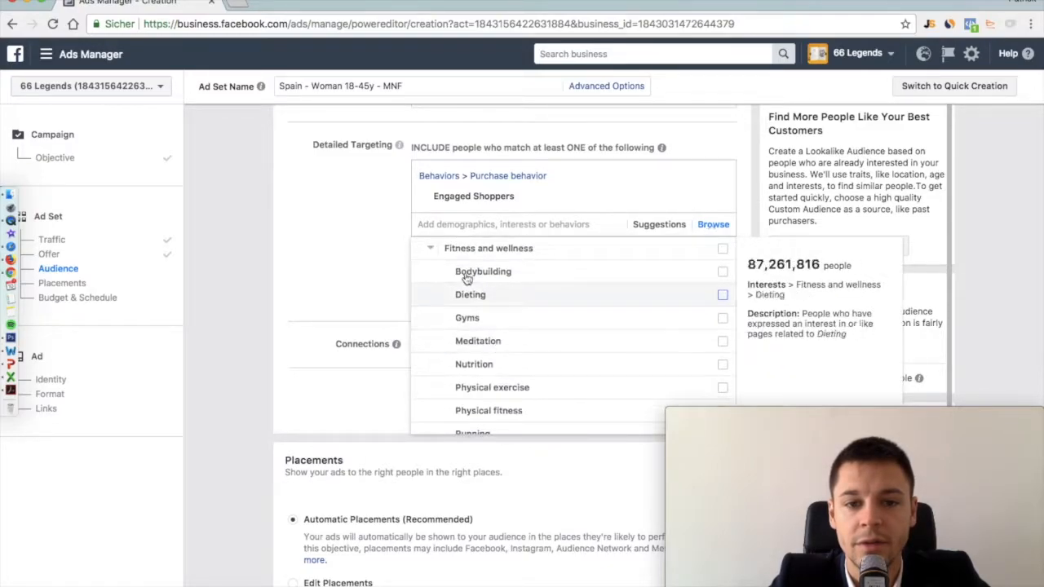
{"action": "left_click", "coordinate": [723, 249]}
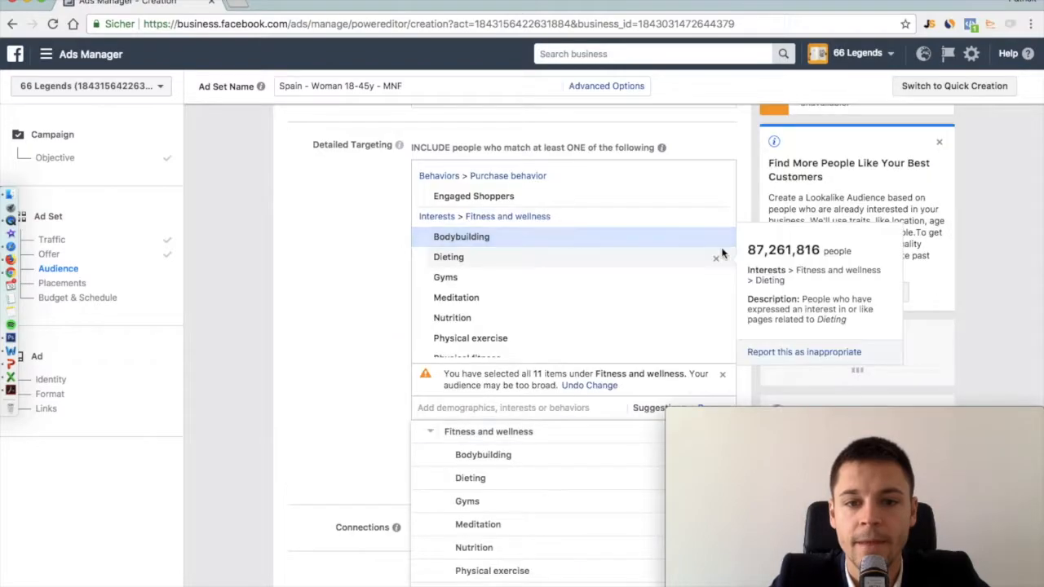
{"action": "scroll", "coordinate": [1010, 239], "scroll_direction": "down", "scroll_amount": 1}
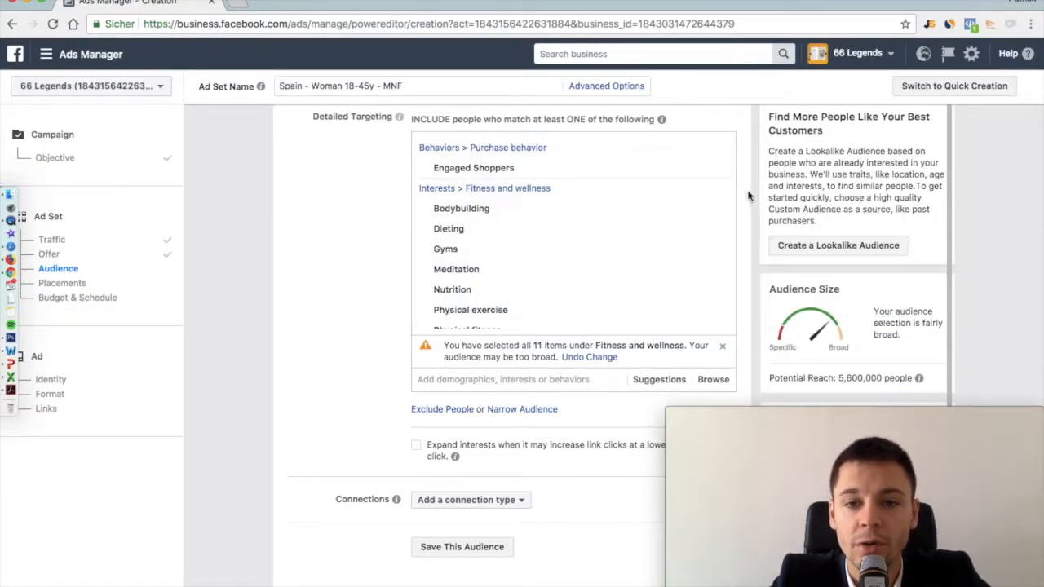
{"action": "left_click", "coordinate": [716, 191]}
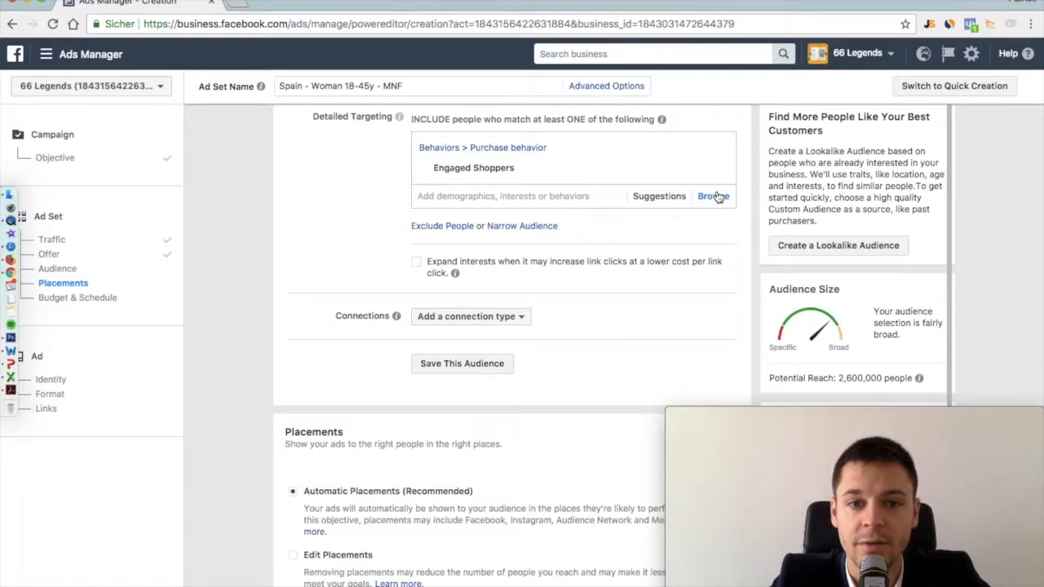
- Narrow the audience so that Engaged Shoppers must also match at least one of all the Fitness and wellness interests
{"action": "left_click", "coordinate": [516, 227]}
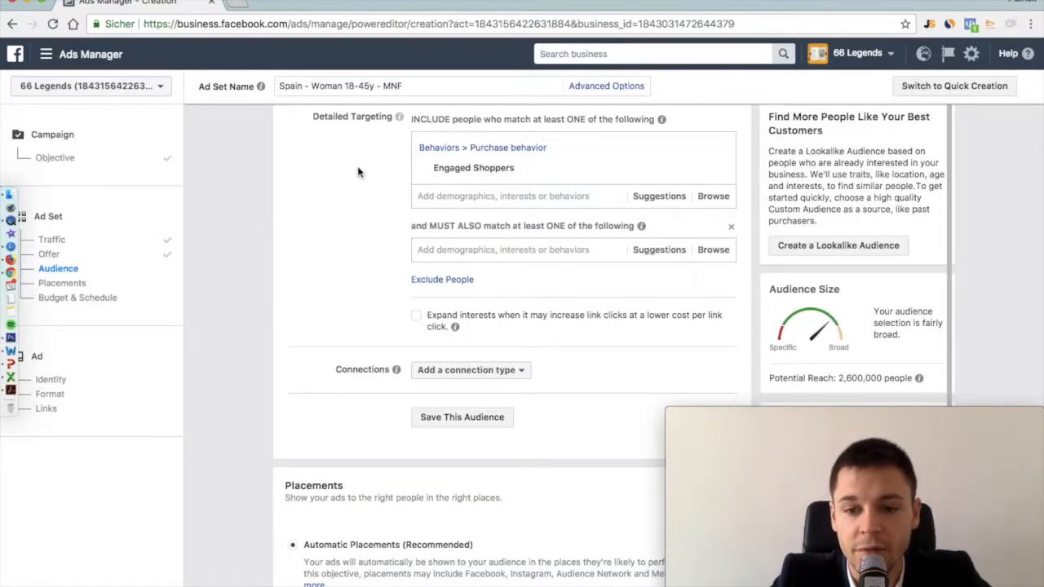
{"action": "left_click", "coordinate": [513, 249]}
{"action": "left_click", "coordinate": [714, 250]}
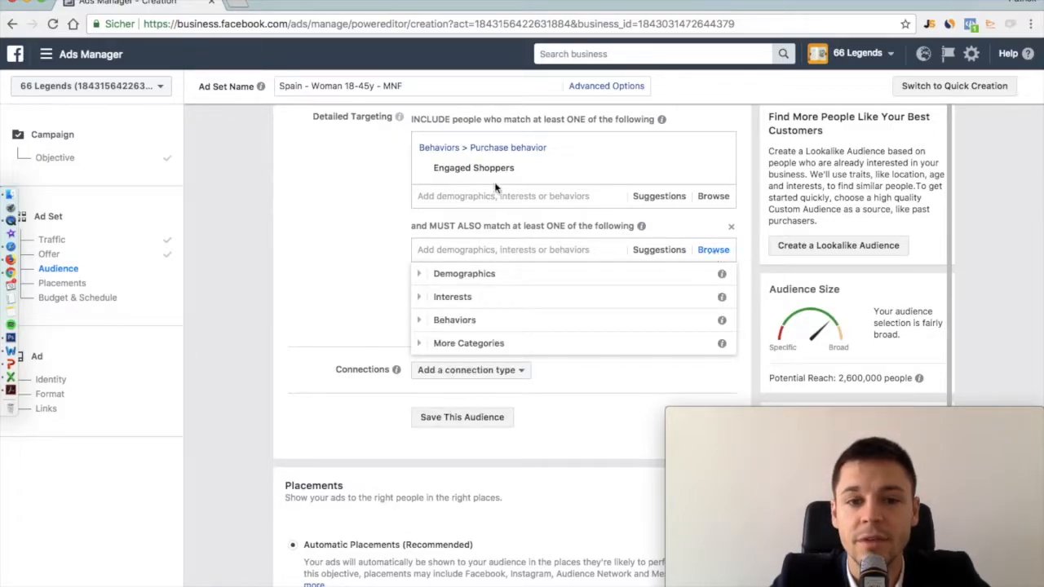
{"action": "left_click", "coordinate": [422, 297]}
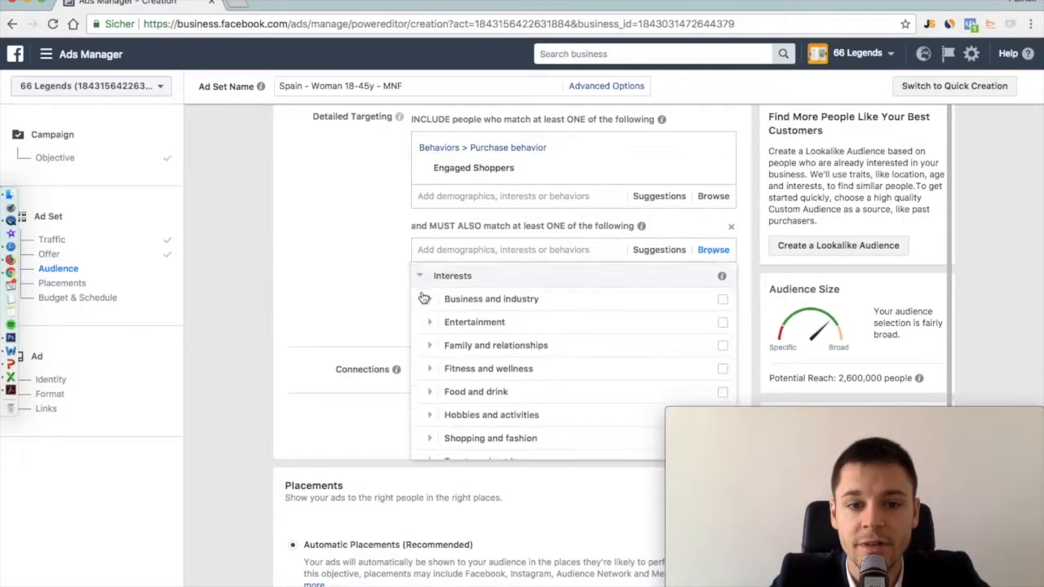
{"action": "left_click", "coordinate": [723, 369]}
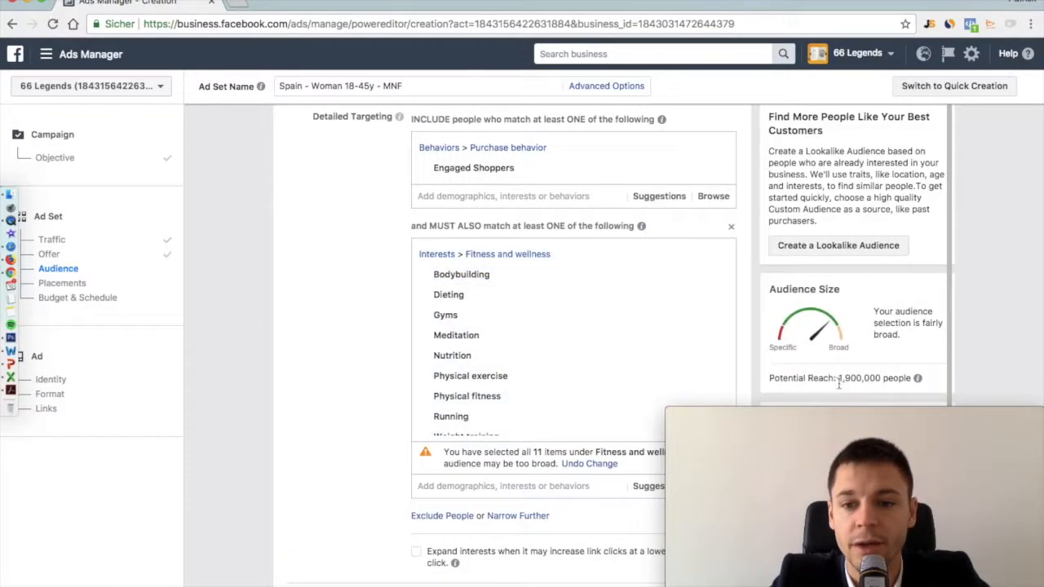
- Check the narrowed audience's potential reach, and remove the additional must-also-match condition
{"action": "left_click_drag", "start_coordinate": [839, 383], "coordinate": [896, 377]}
{"action": "left_click", "coordinate": [1014, 348]}
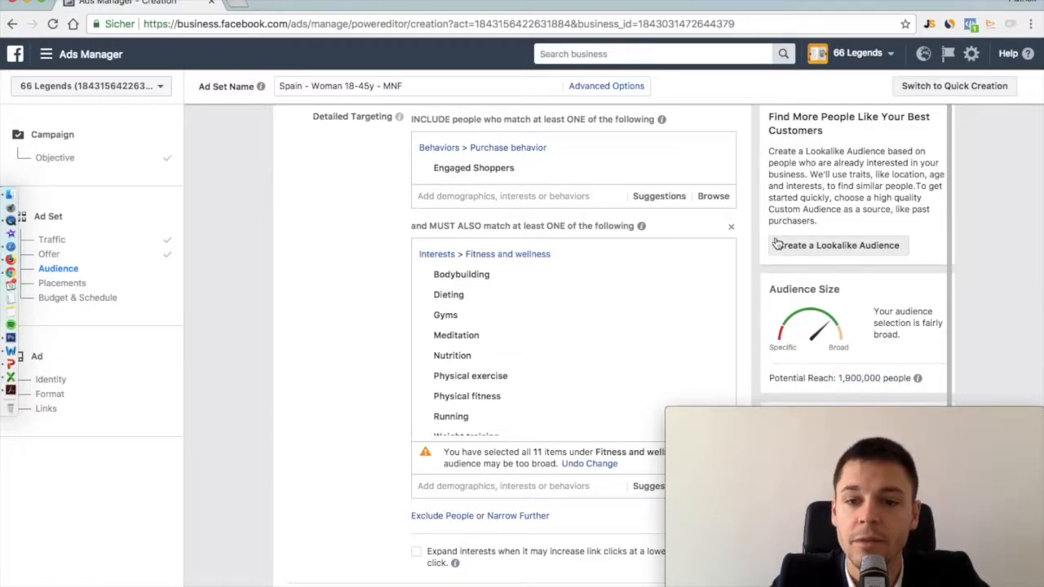
{"action": "left_click", "coordinate": [731, 226]}
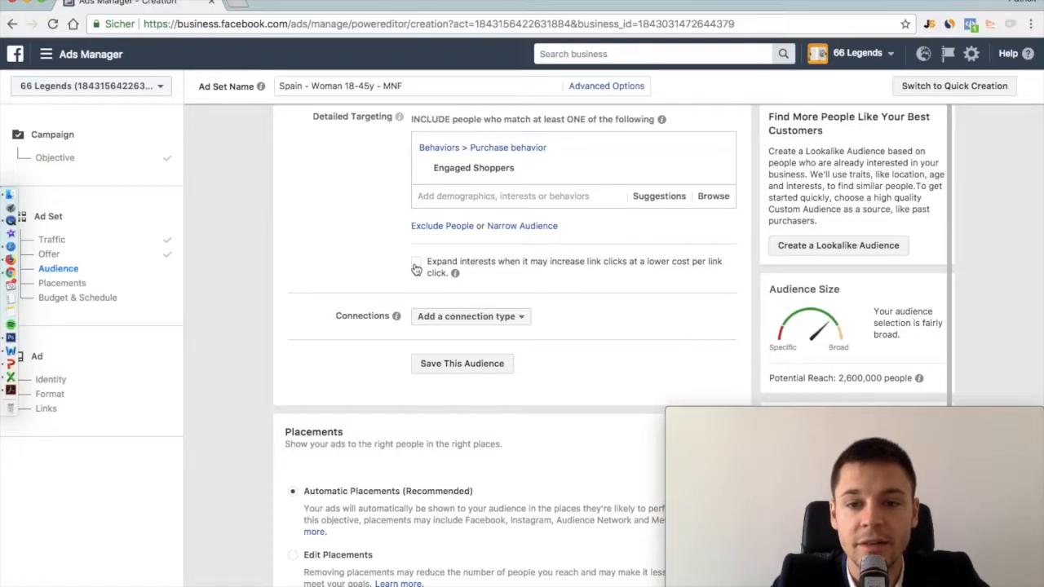
- Enable and disable the option to expand interests for cheaper link clicks, and read its explanation
{"action": "left_click", "coordinate": [416, 265]}
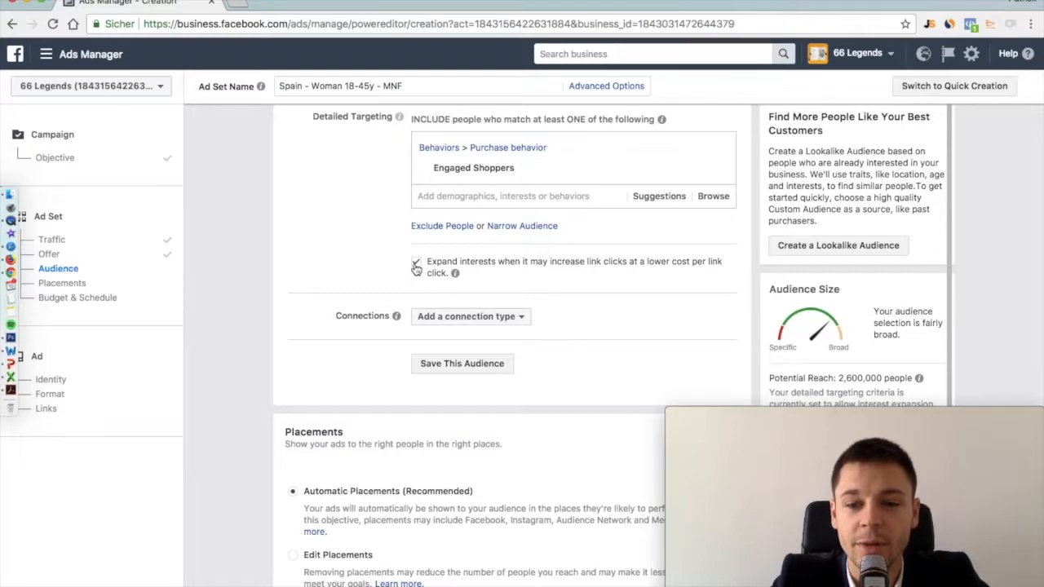
{"action": "left_click", "coordinate": [416, 265]}
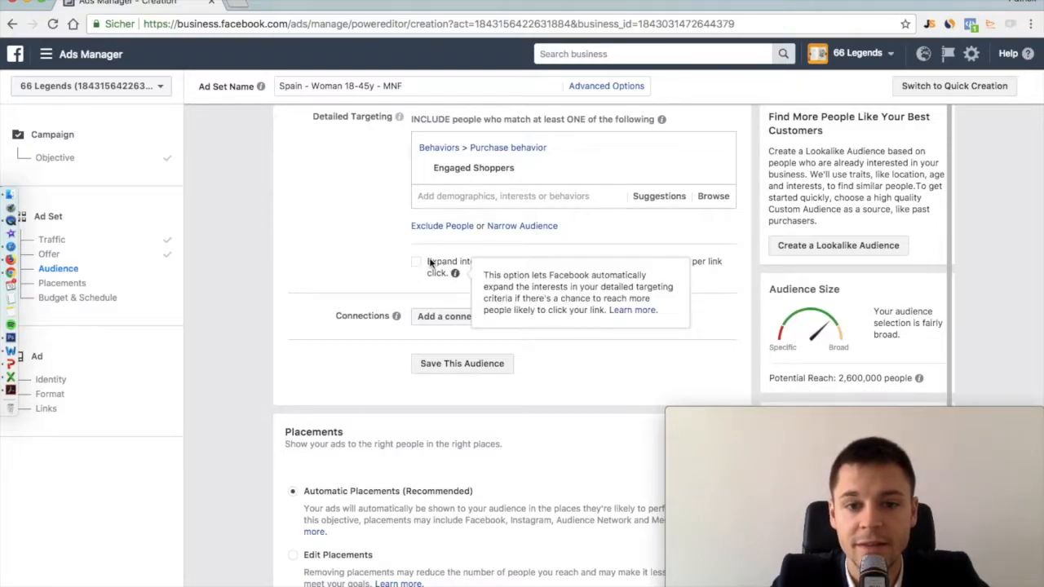
{"action": "mouse_move", "coordinate": [457, 277]}
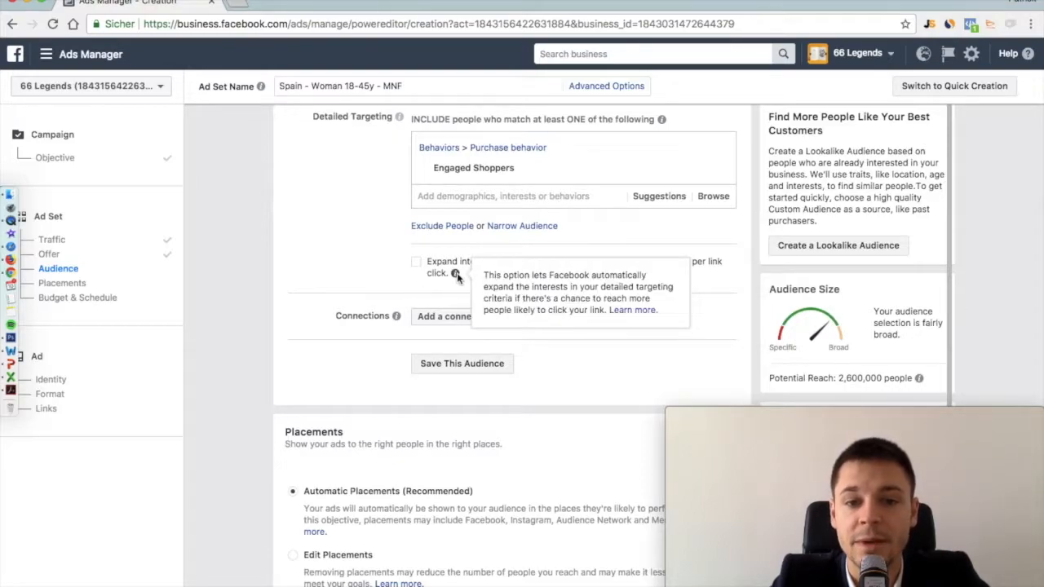
{"action": "left_click_drag", "start_coordinate": [485, 275], "coordinate": [605, 298]}
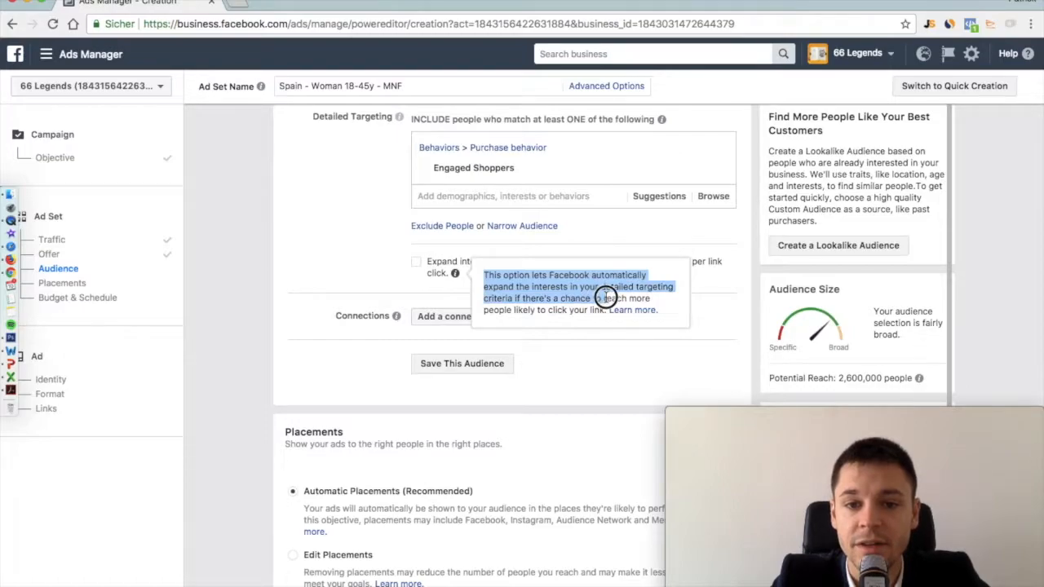
{"action": "mouse_move", "coordinate": [606, 295]}
{"action": "left_mouse_down"}
{"action": "mouse_move", "coordinate": [592, 305]}
{"action": "mouse_move", "coordinate": [608, 307]}
{"action": "left_mouse_up"}
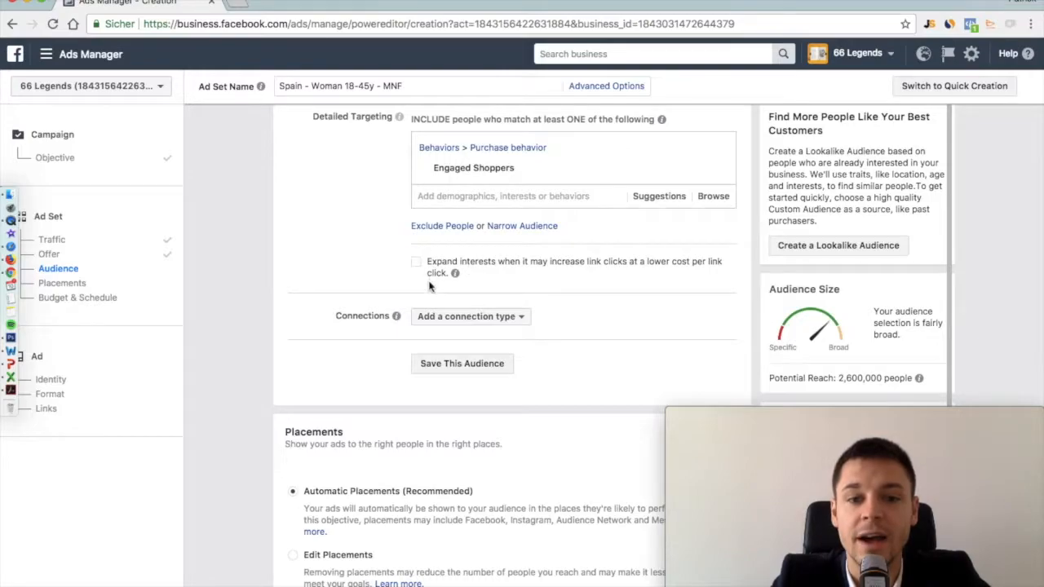
{"action": "mouse_move", "coordinate": [455, 273]}
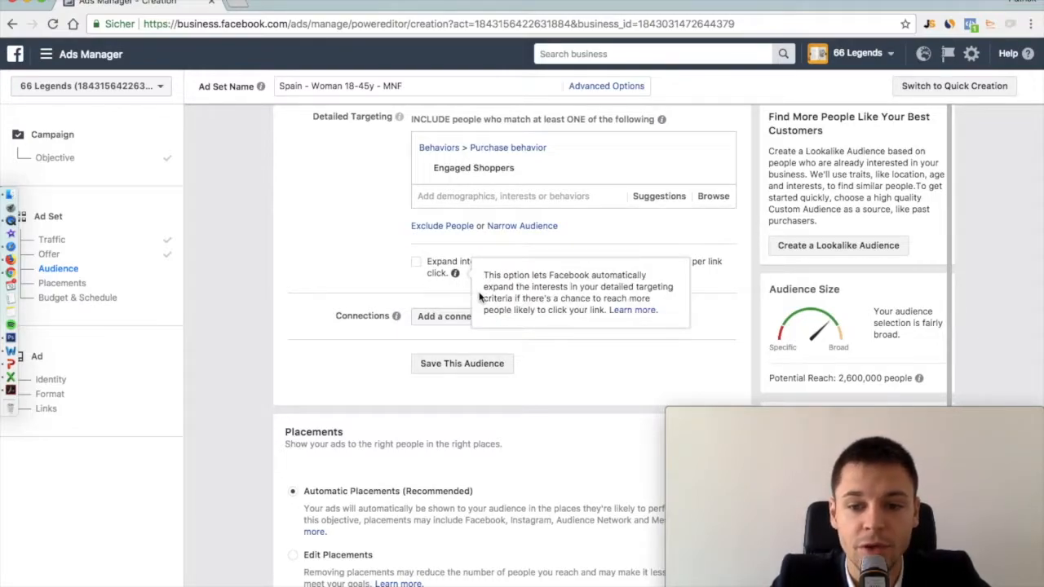
- Add a Facebook Pages connection for people who like your Page, with Mindful&Wise as the Page
{"action": "scroll", "coordinate": [353, 239], "scroll_direction": "down", "scroll_amount": 1}
{"action": "scroll", "coordinate": [353, 240], "scroll_direction": "down", "scroll_amount": 1}
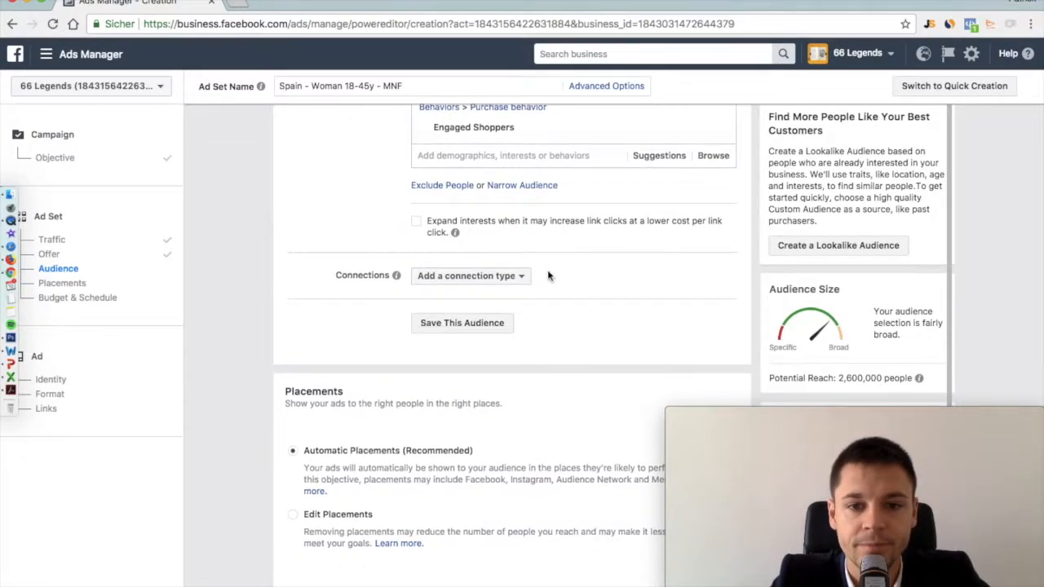
{"action": "mouse_move", "coordinate": [396, 277]}
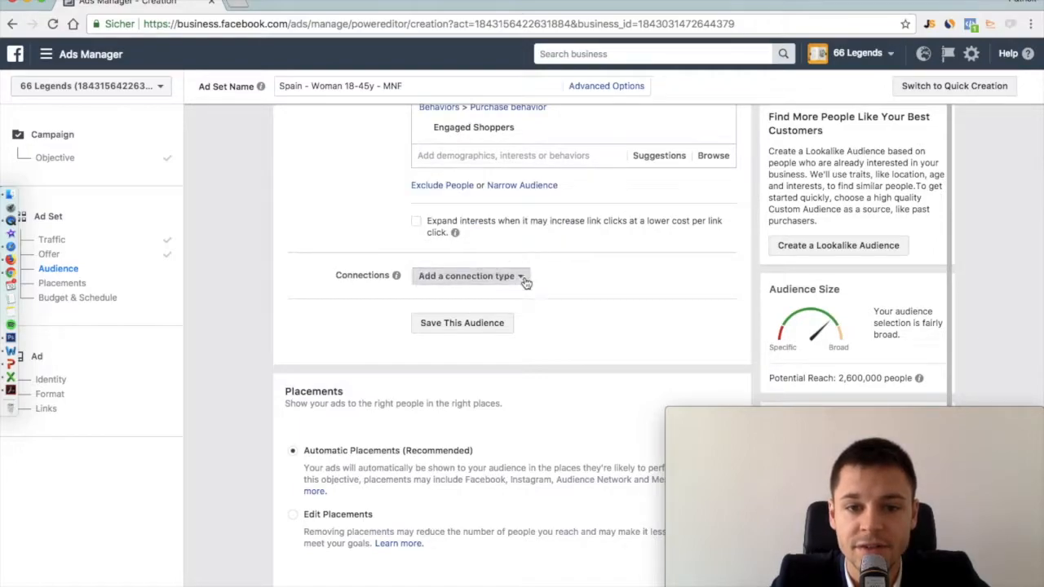
{"action": "left_click", "coordinate": [522, 276]}
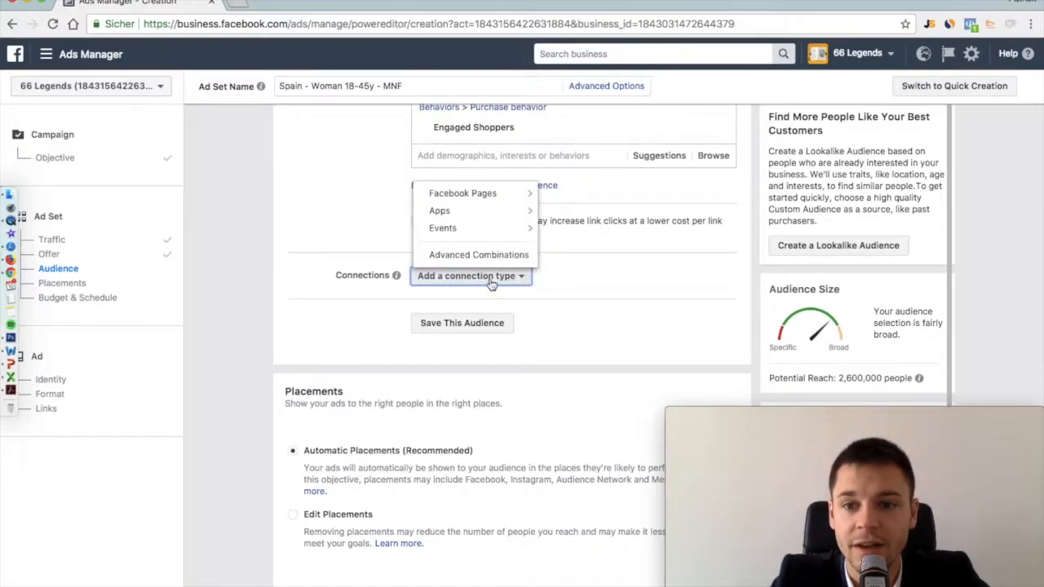
{"action": "mouse_move", "coordinate": [511, 197]}
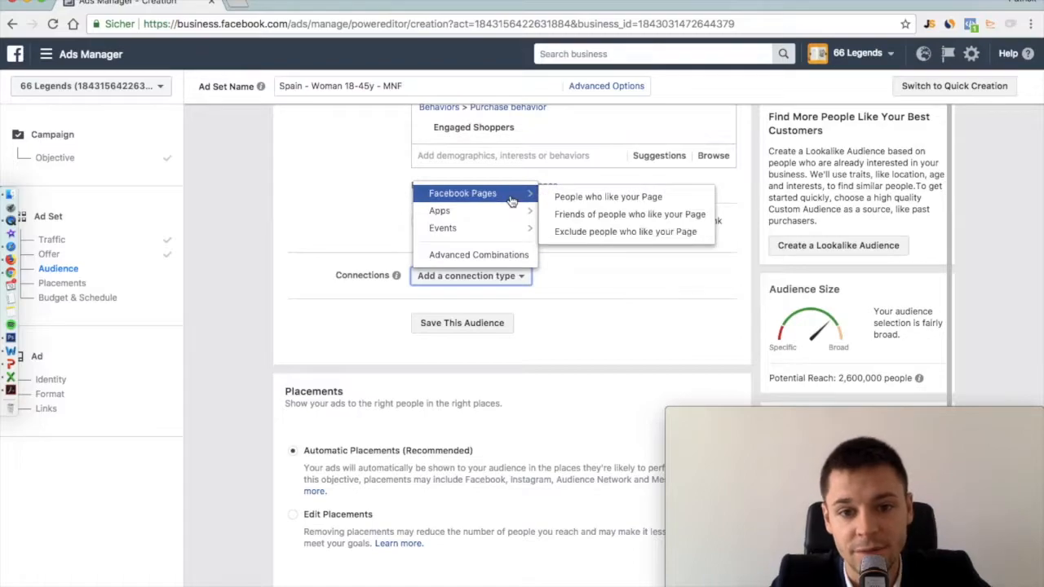
{"action": "left_click", "coordinate": [616, 200]}
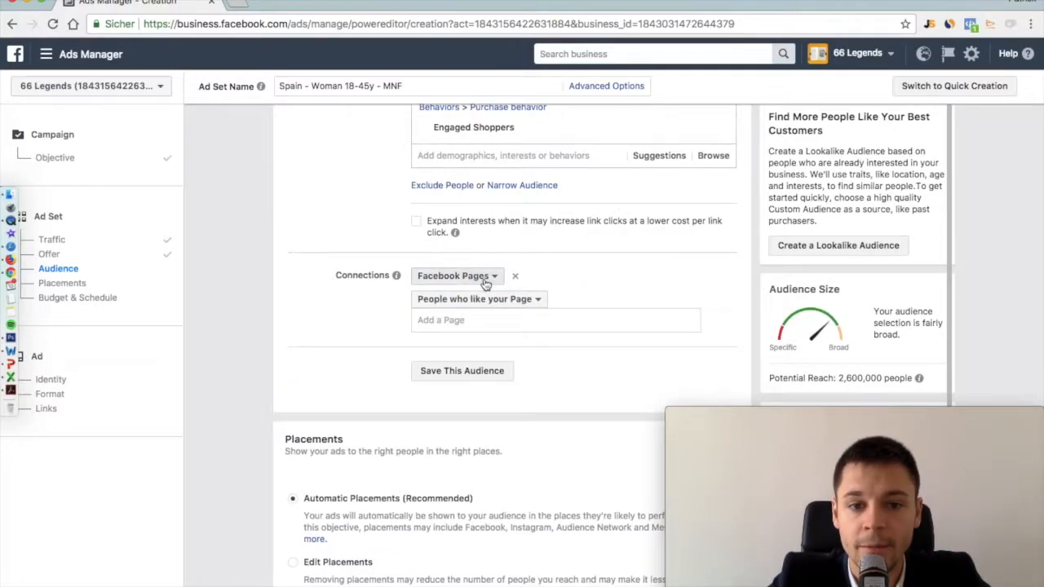
{"action": "left_click", "coordinate": [499, 319]}
{"action": "type", "text": "min"}
{"action": "left_click", "coordinate": [483, 344]}
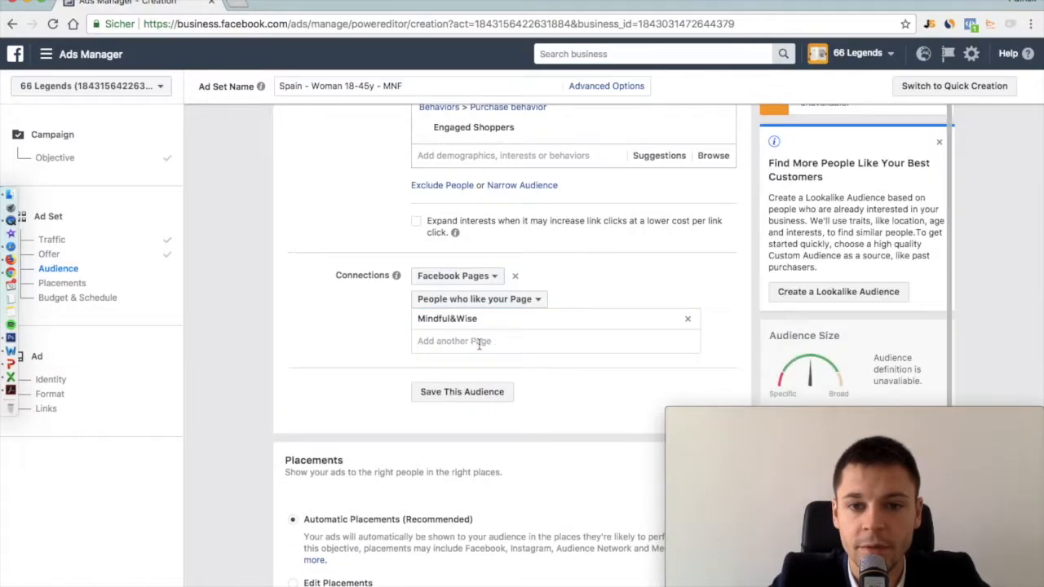
- Check the audience size with the Page connection applied, and remove Mindful&Wise from the connection
{"action": "scroll", "coordinate": [919, 307], "scroll_direction": "down", "scroll_amount": 3}
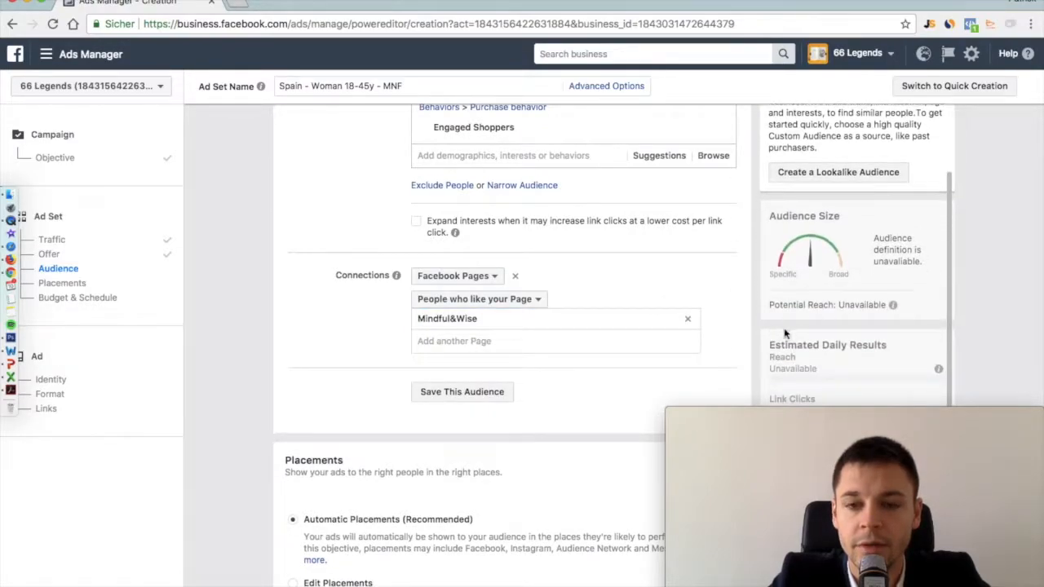
{"action": "scroll", "coordinate": [827, 278], "scroll_direction": "up", "scroll_amount": 3}
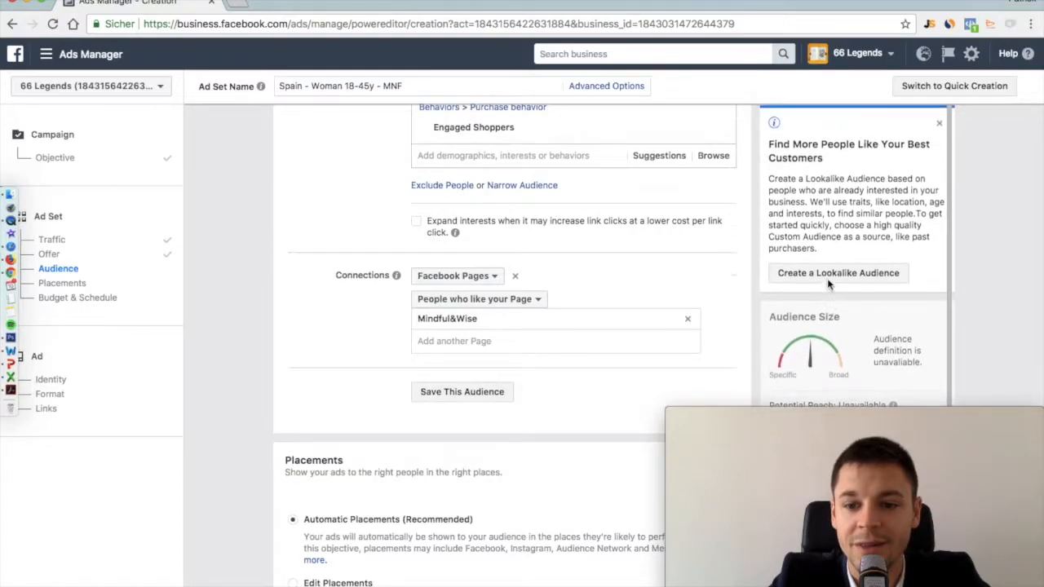
{"action": "left_click", "coordinate": [687, 320]}
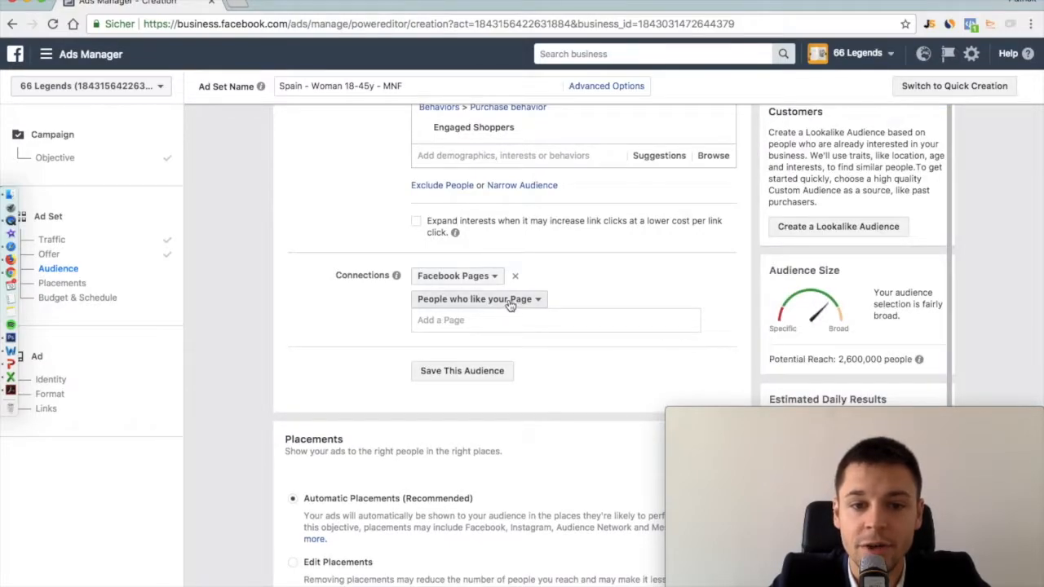
- Change the Facebook Pages connection to exclude people who like your Page, and add Mindful&Wise as the Page
{"action": "left_click", "coordinate": [511, 301]}
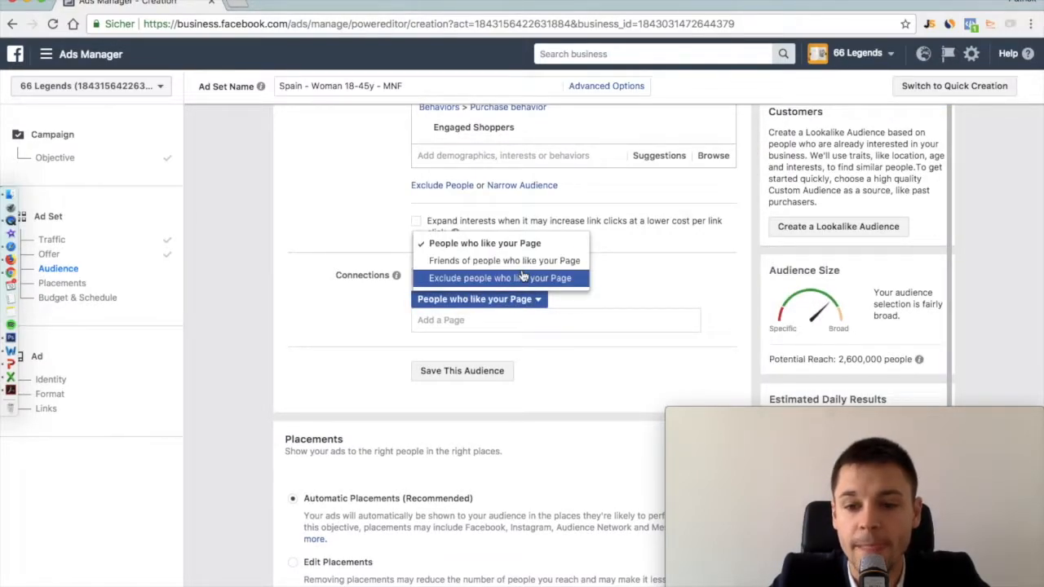
{"action": "left_click", "coordinate": [525, 281]}
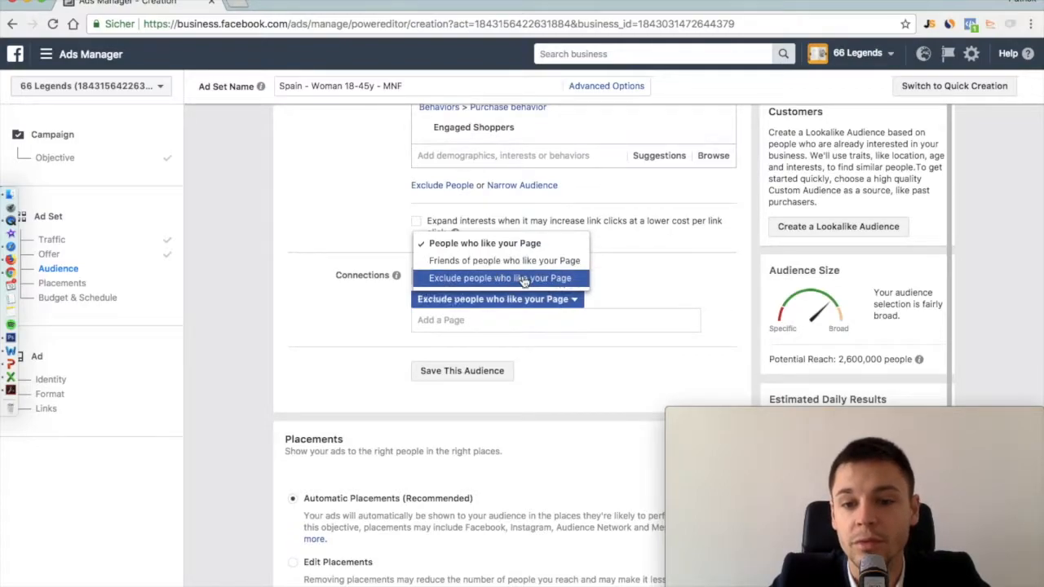
{"action": "left_click", "coordinate": [460, 322]}
{"action": "type", "text": "mind"}
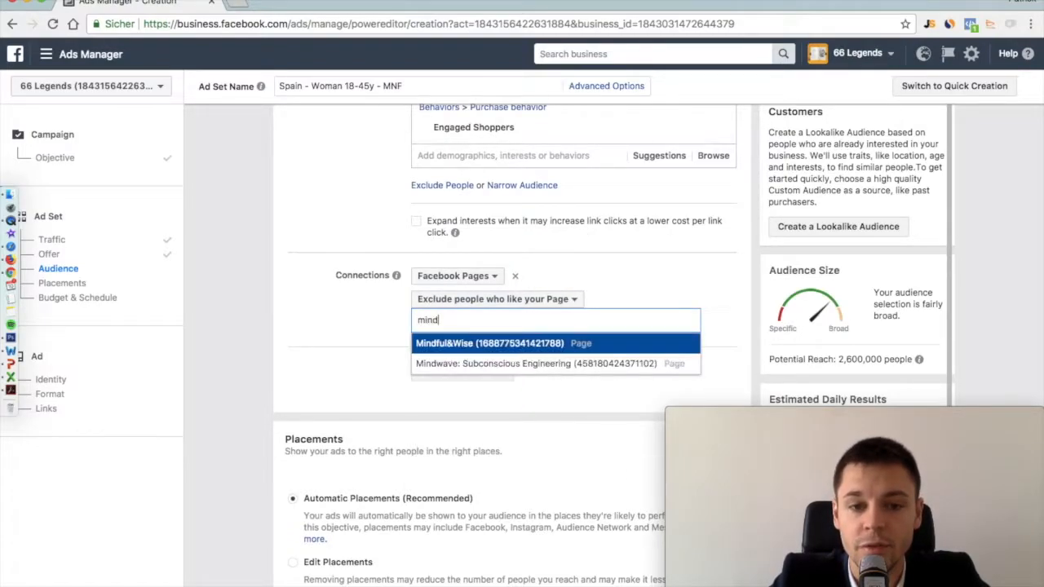
{"action": "left_click", "coordinate": [449, 351]}
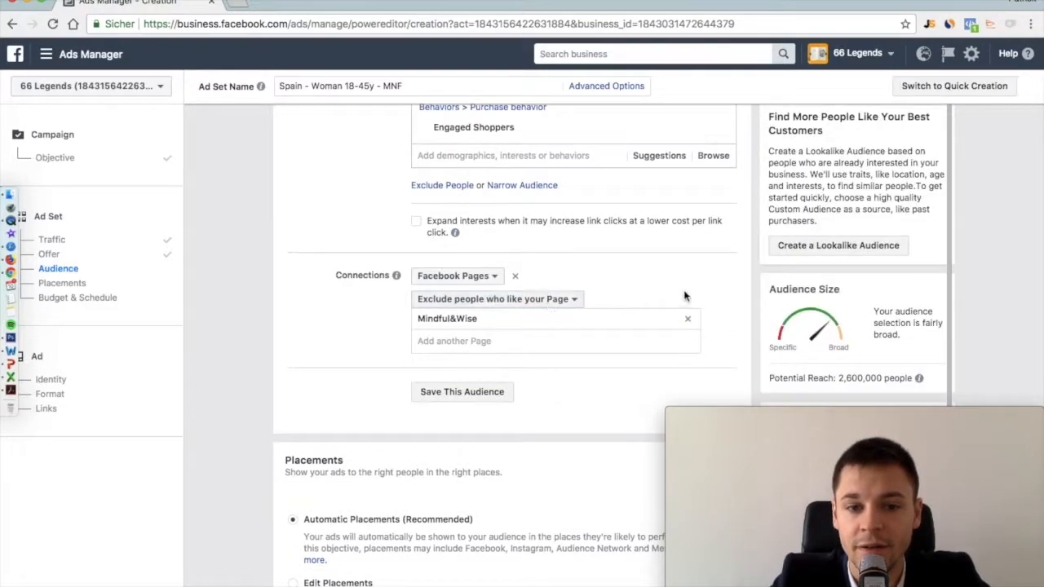
- Switch the Mindful&Wise connection to friends of people who like your Page, and delete the entire Facebook Pages connection
{"action": "left_click", "coordinate": [544, 305]}
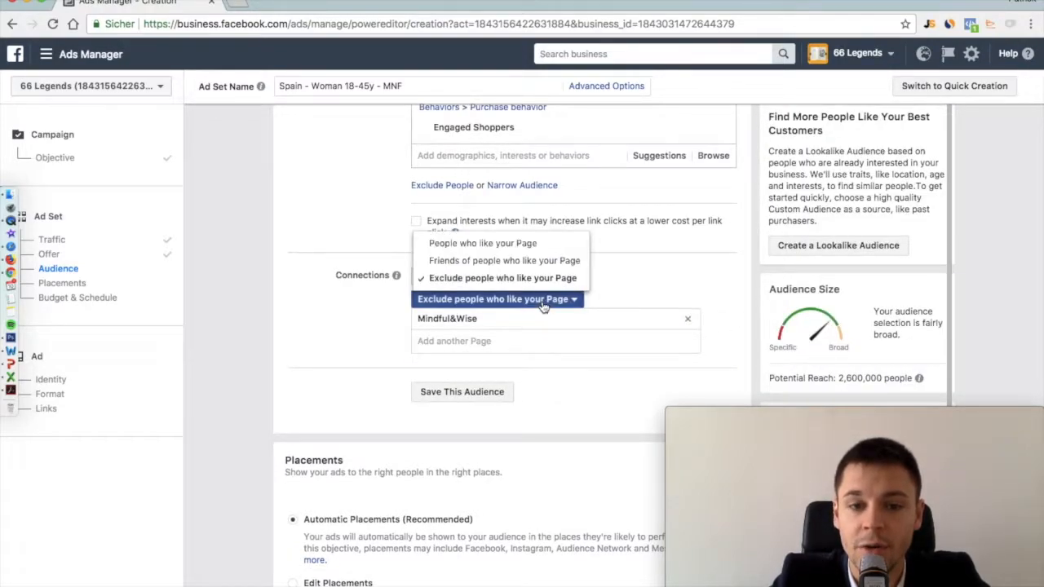
{"action": "left_click", "coordinate": [494, 271]}
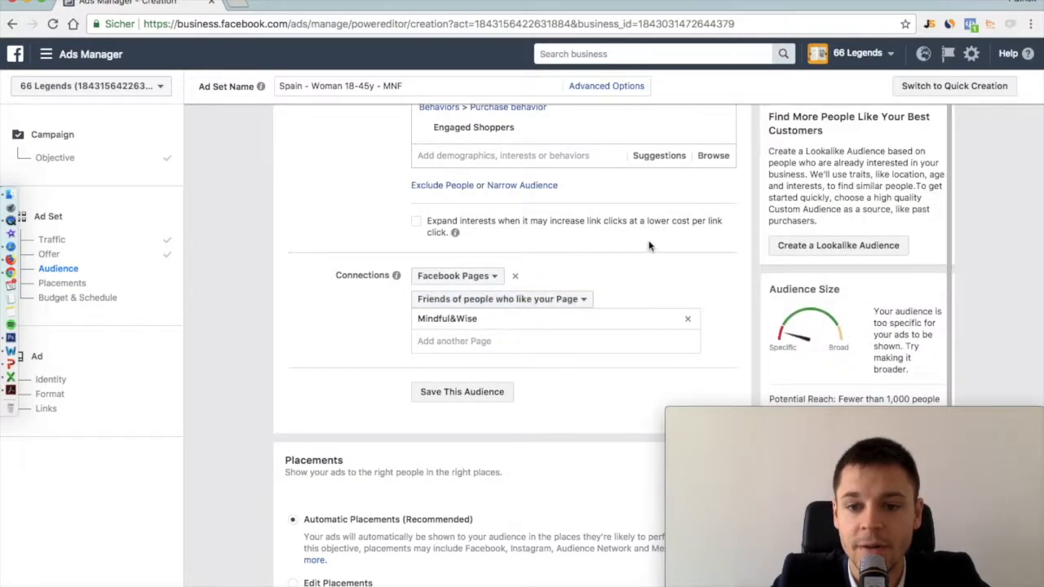
{"action": "scroll", "coordinate": [650, 247], "scroll_direction": "down", "scroll_amount": 1}
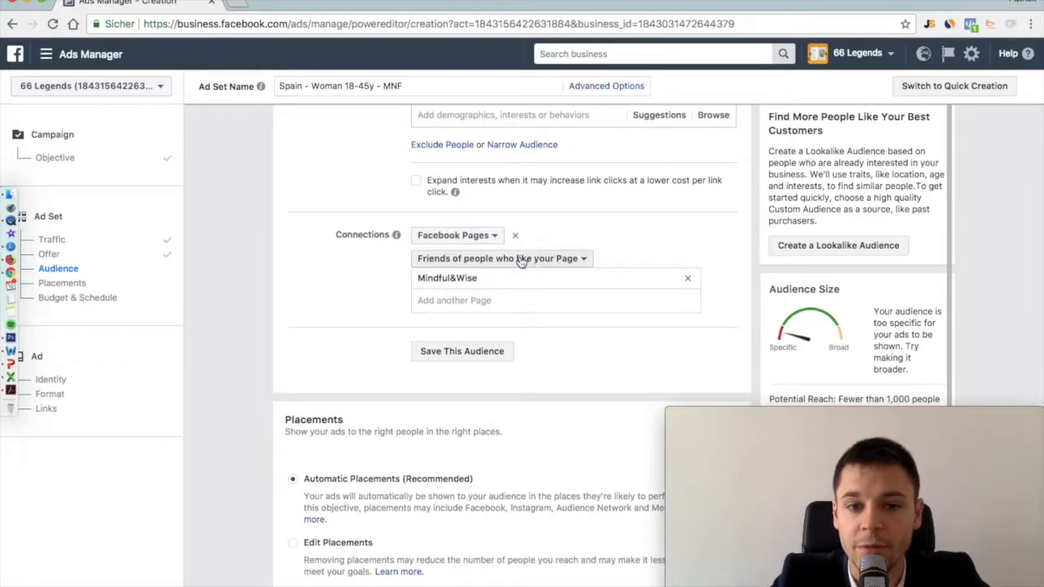
{"action": "left_click", "coordinate": [687, 279]}
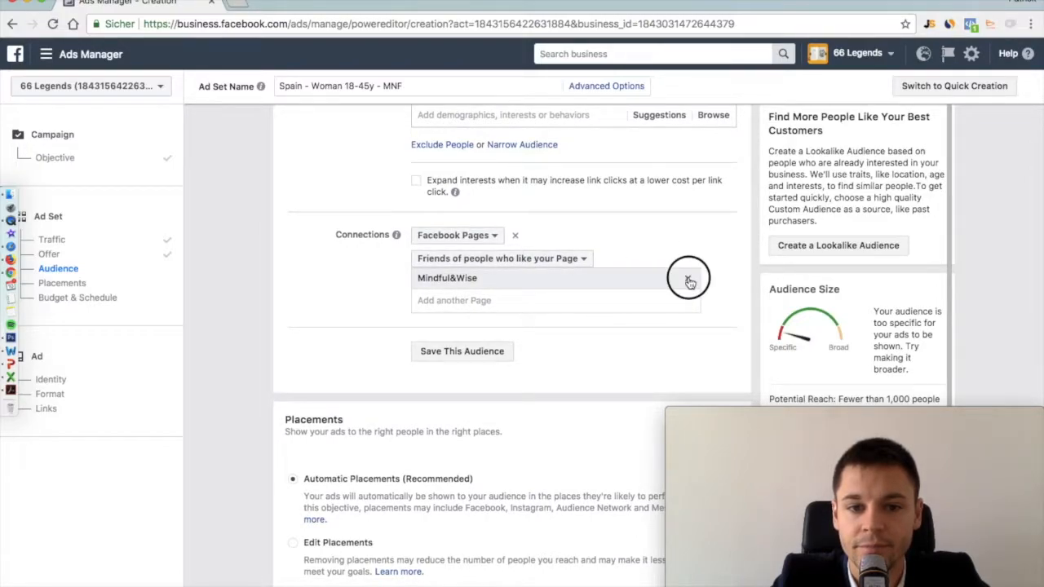
{"action": "left_click", "coordinate": [516, 236]}
{"action": "scroll", "coordinate": [606, 233], "scroll_direction": "down", "scroll_amount": 4}
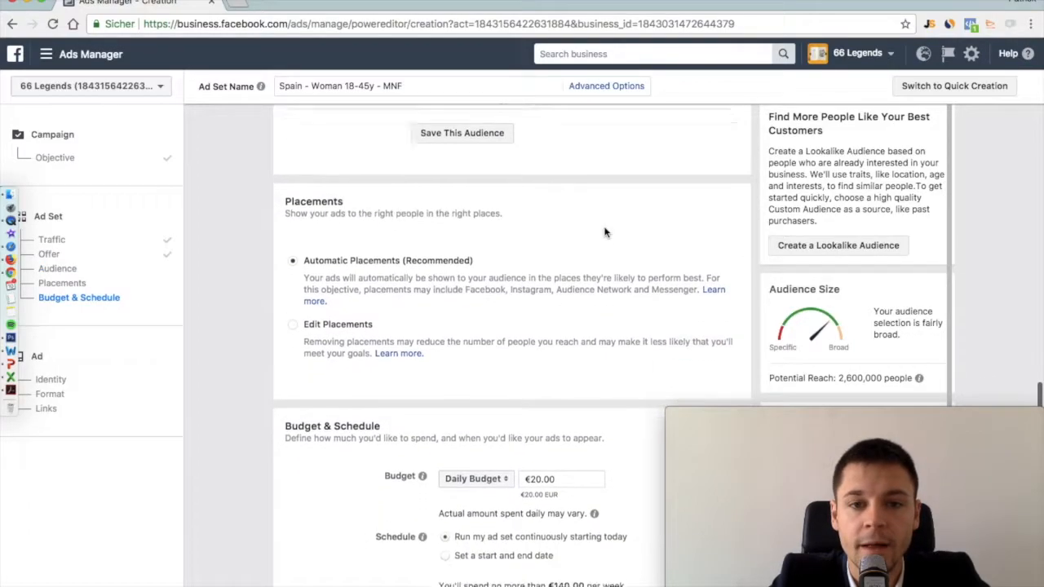
- Switch the ad set's placements from automatic to Edit Placements
{"action": "scroll", "coordinate": [481, 173], "scroll_direction": "down", "scroll_amount": 1}
{"action": "scroll", "coordinate": [480, 173], "scroll_direction": "up", "scroll_amount": 1}
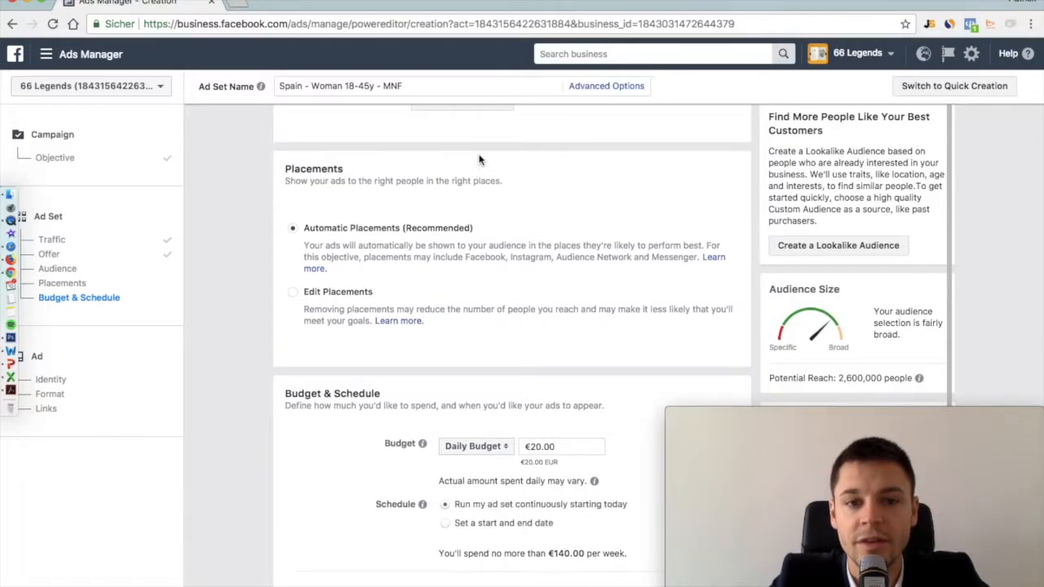
{"action": "scroll", "coordinate": [480, 160], "scroll_direction": "up", "scroll_amount": 1}
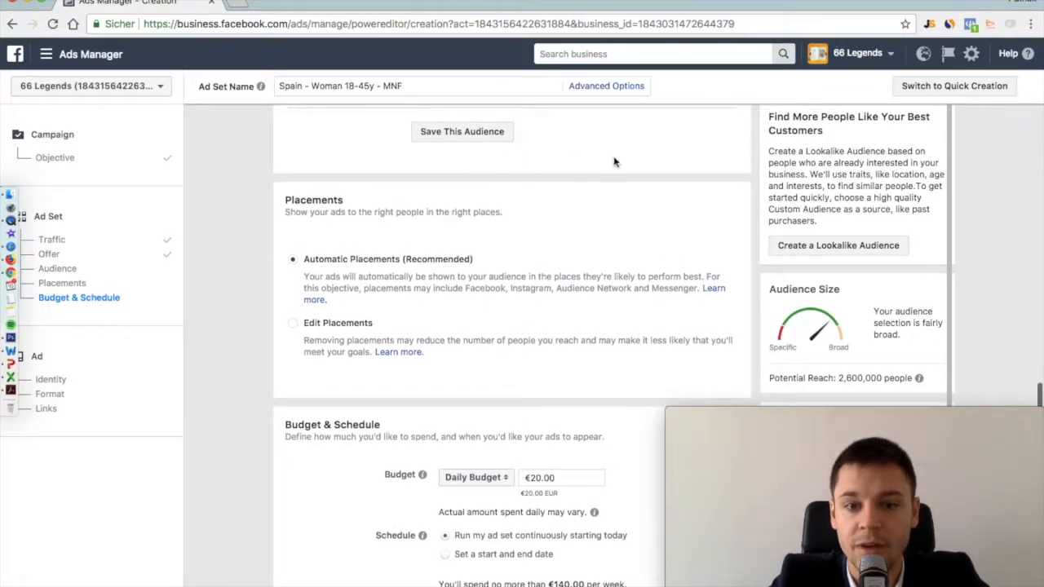
{"action": "scroll", "coordinate": [617, 163], "scroll_direction": "down", "scroll_amount": 1}
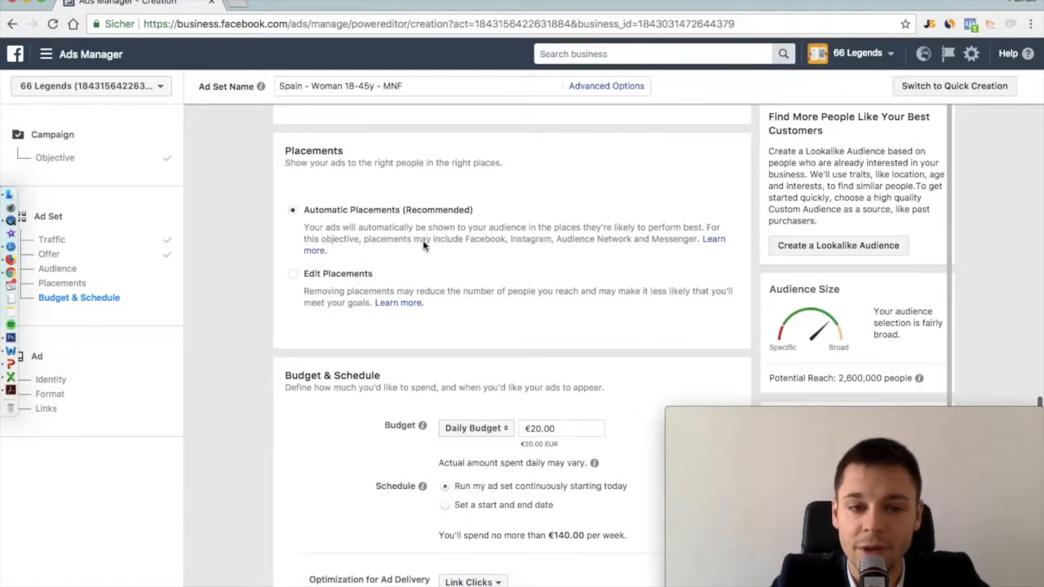
{"action": "scroll", "coordinate": [423, 240], "scroll_direction": "down", "scroll_amount": 1}
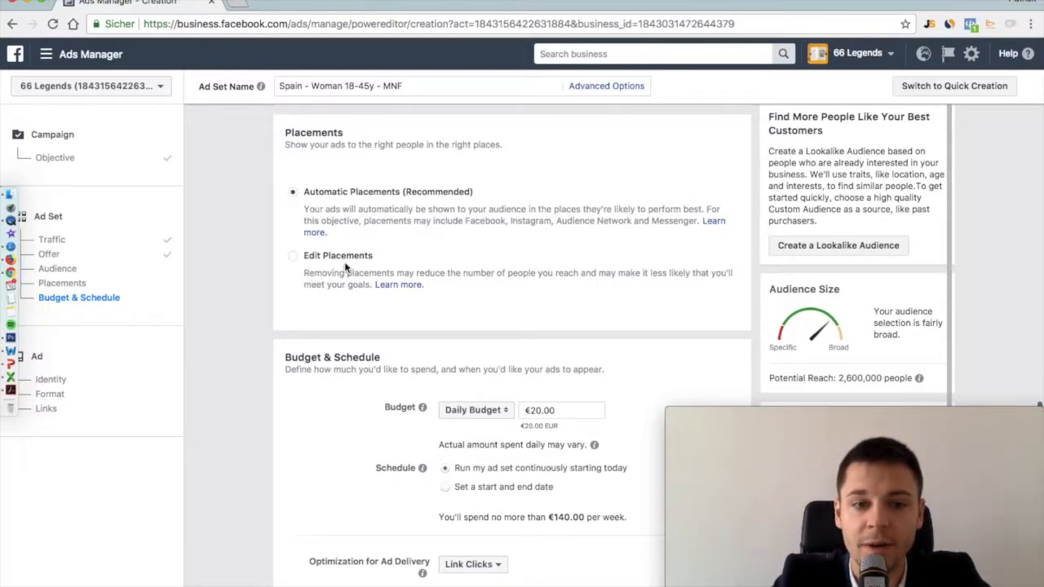
{"action": "scroll", "coordinate": [347, 200], "scroll_direction": "down", "scroll_amount": 2}
{"action": "scroll", "coordinate": [342, 198], "scroll_direction": "up", "scroll_amount": 2}
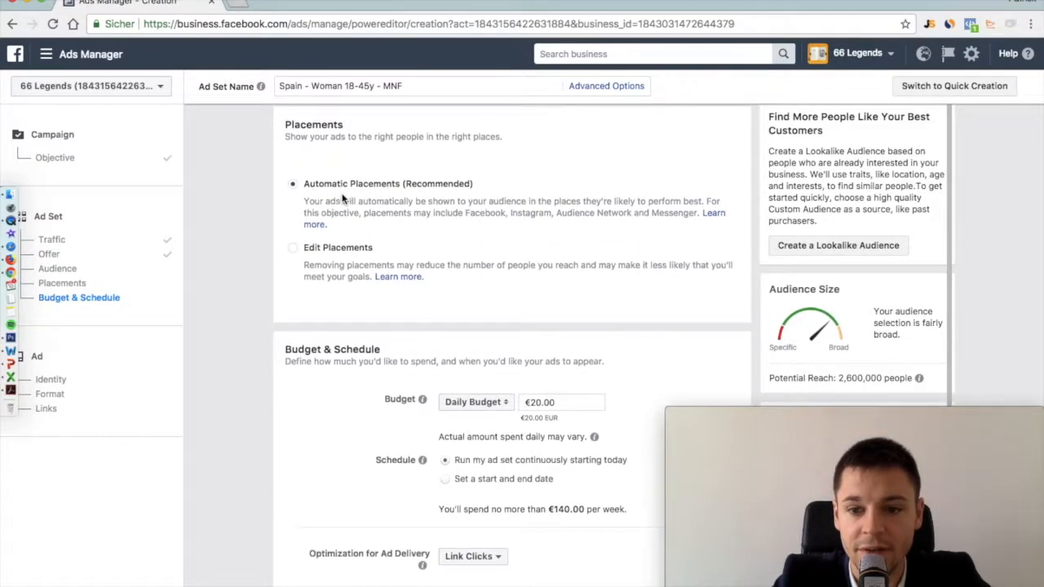
{"action": "left_click_drag", "start_coordinate": [312, 187], "coordinate": [423, 185]}
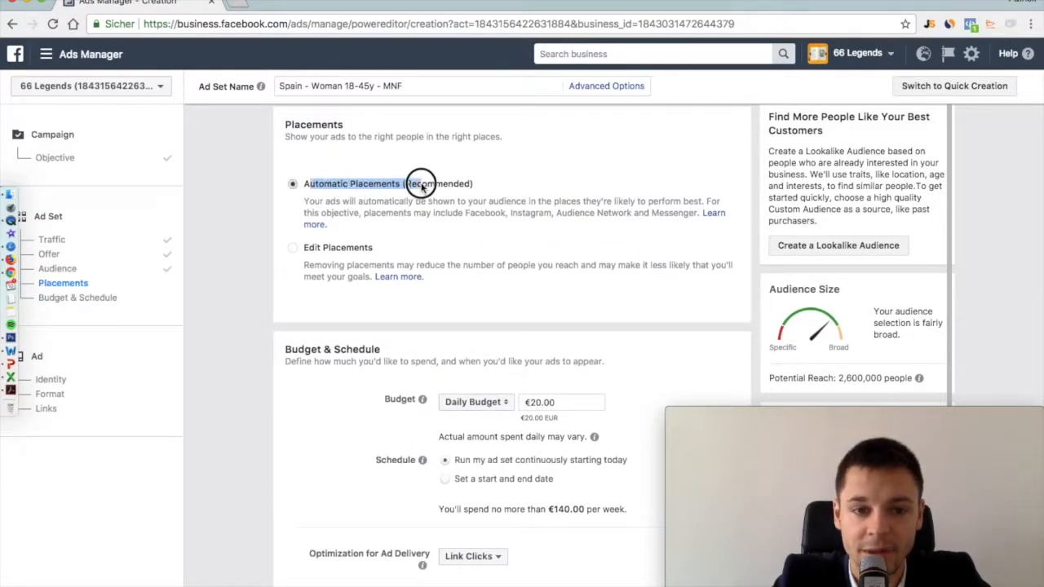
{"action": "left_click_drag", "start_coordinate": [315, 247], "coordinate": [408, 249]}
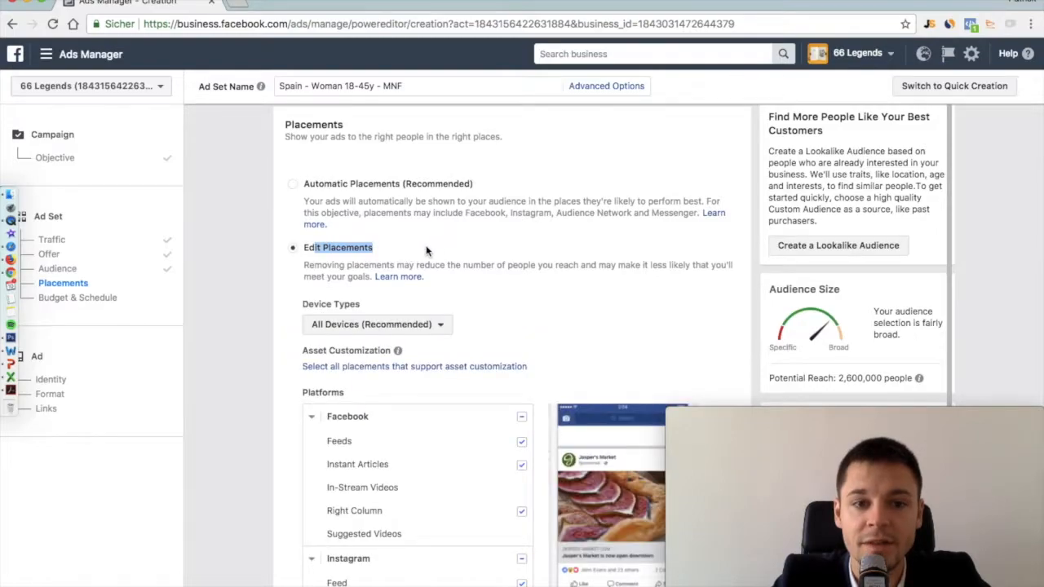
- Review the manual placement settings and the available device type options
{"action": "scroll", "coordinate": [487, 217], "scroll_direction": "down", "scroll_amount": 1}
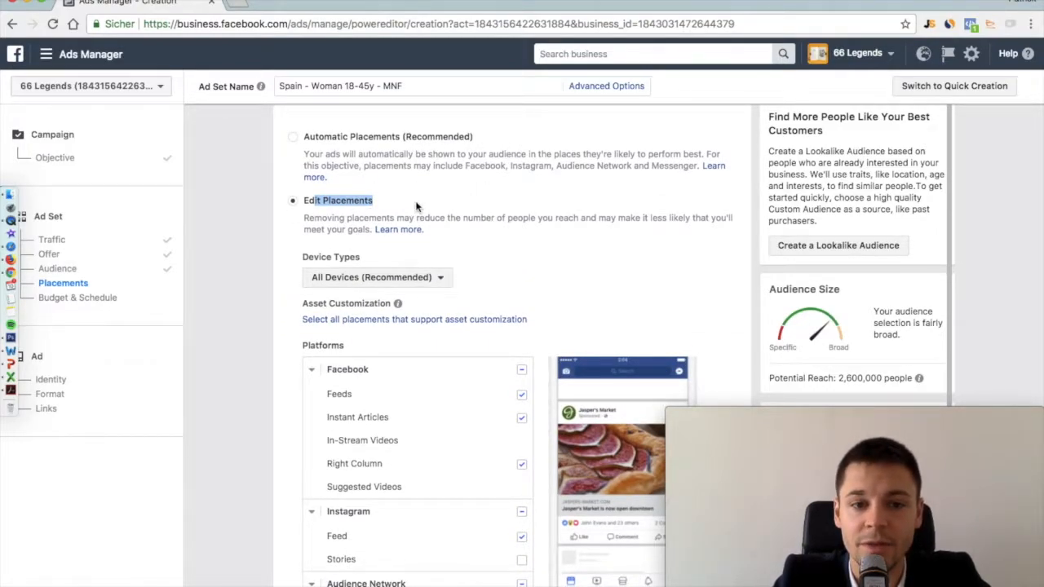
{"action": "scroll", "coordinate": [412, 212], "scroll_direction": "down", "scroll_amount": 2}
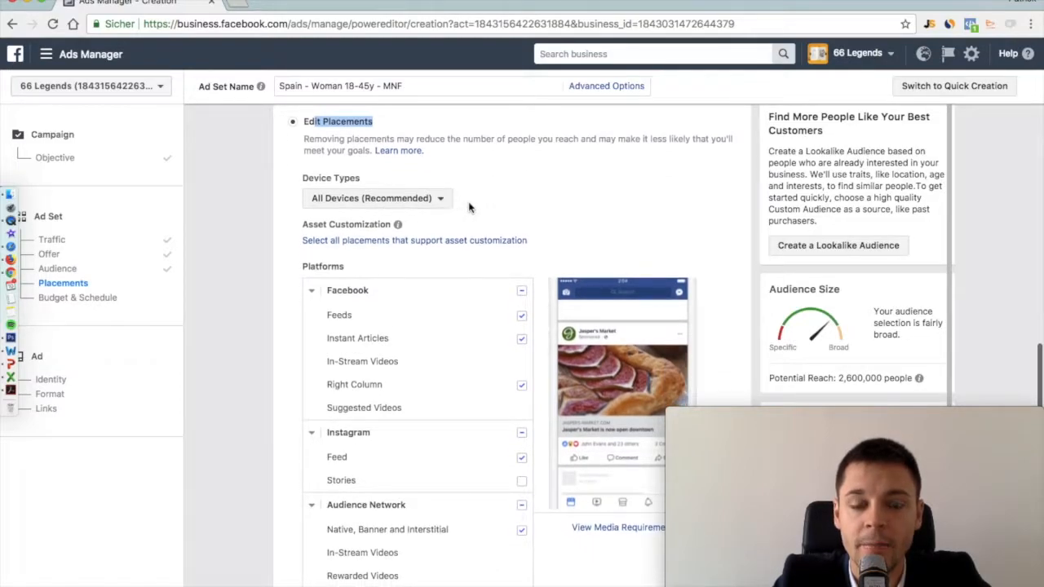
{"action": "scroll", "coordinate": [469, 208], "scroll_direction": "up", "scroll_amount": 1}
{"action": "scroll", "coordinate": [469, 207], "scroll_direction": "down", "scroll_amount": 1}
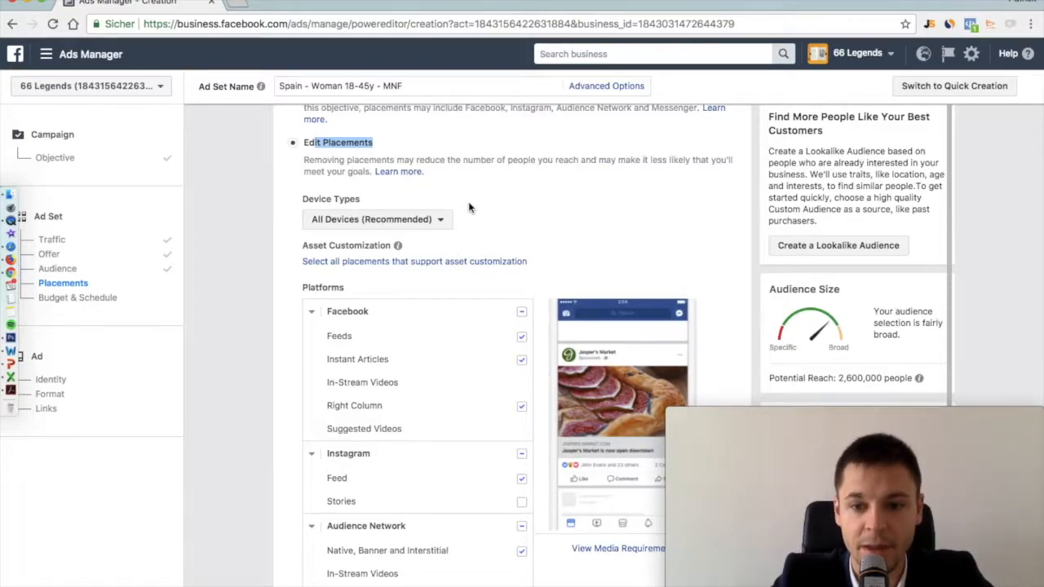
{"action": "scroll", "coordinate": [469, 206], "scroll_direction": "up", "scroll_amount": 1}
{"action": "scroll", "coordinate": [457, 216], "scroll_direction": "down", "scroll_amount": 1}
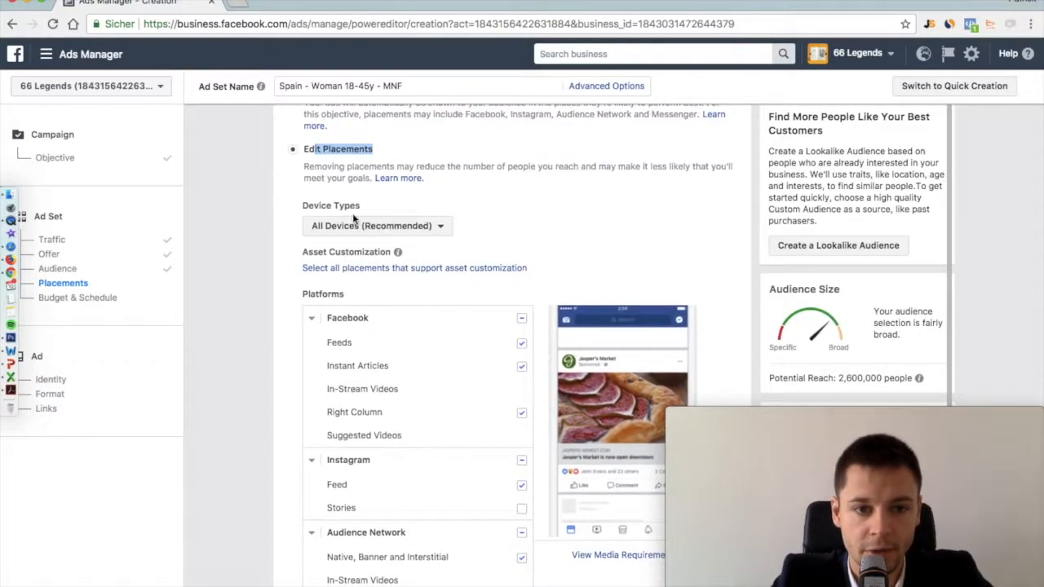
{"action": "left_click", "coordinate": [439, 228]}
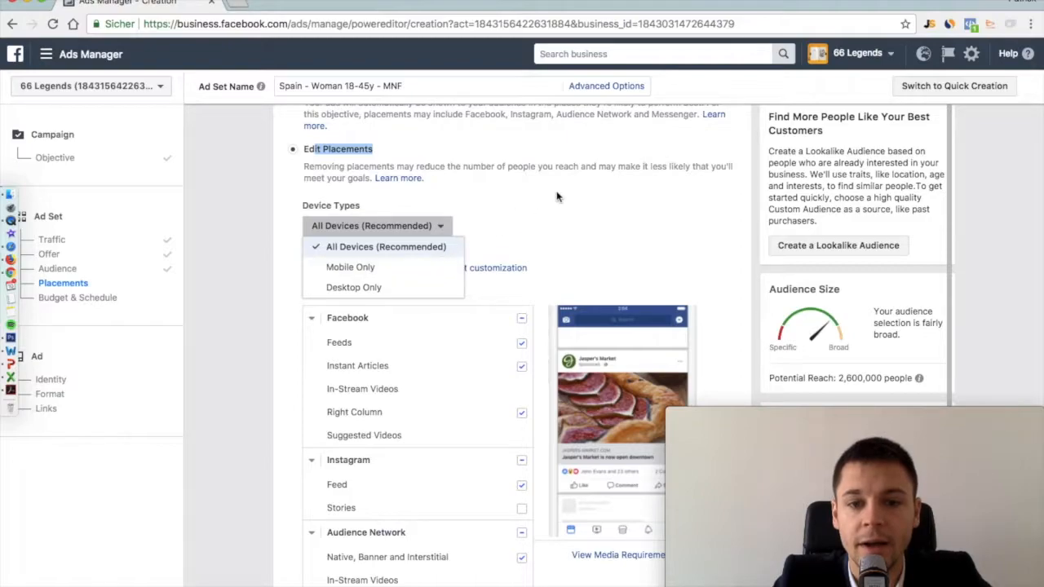
{"action": "left_click", "coordinate": [552, 214]}
- Deselect Instagram, Audience Network, Messenger, Facebook Instant Articles and Right Column, keeping only Facebook Feeds as a placement
{"action": "scroll", "coordinate": [461, 277], "scroll_direction": "down", "scroll_amount": 1}
{"action": "scroll", "coordinate": [461, 277], "scroll_direction": "down", "scroll_amount": 1}
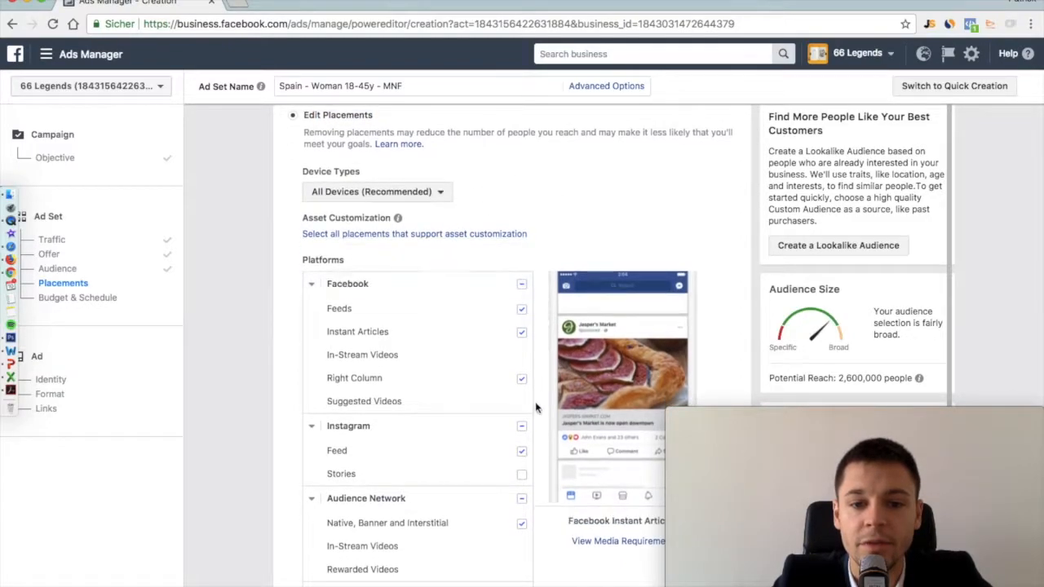
{"action": "left_click", "coordinate": [523, 426]}
{"action": "left_click", "coordinate": [522, 500]}
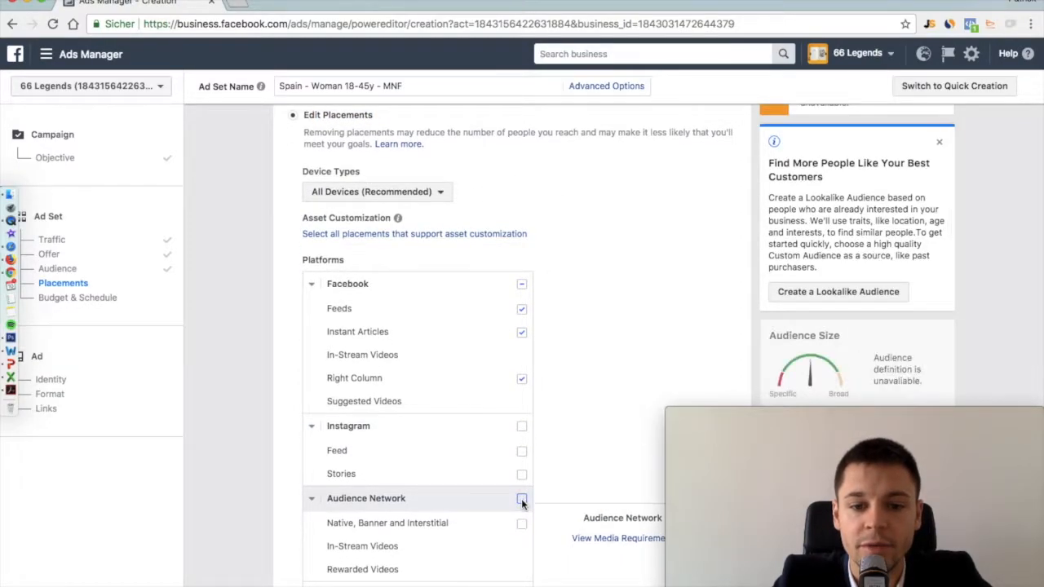
{"action": "scroll", "coordinate": [522, 503], "scroll_direction": "down", "scroll_amount": 4}
{"action": "left_click", "coordinate": [521, 520]}
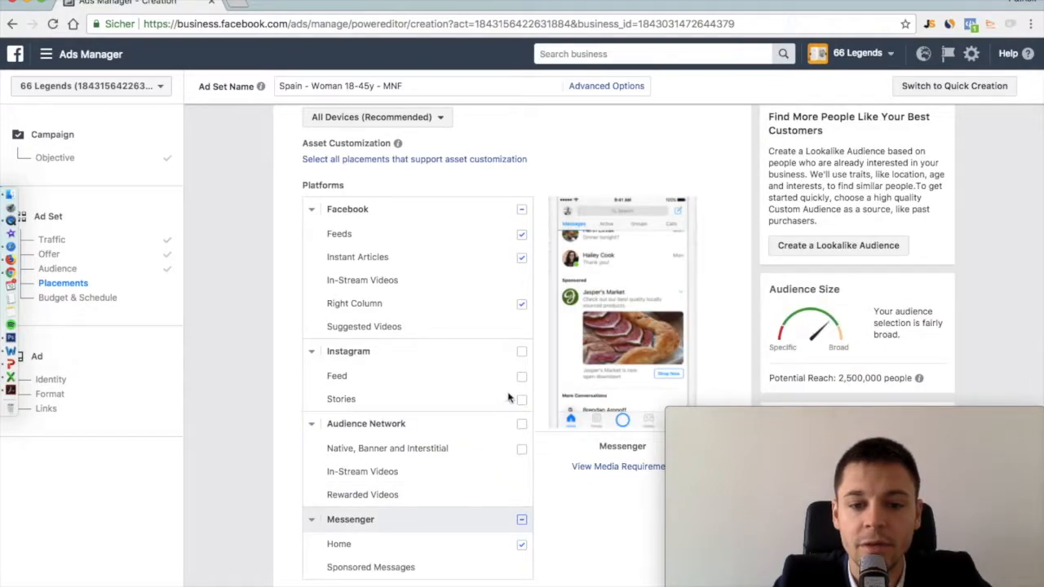
{"action": "scroll", "coordinate": [513, 303], "scroll_direction": "up", "scroll_amount": 2}
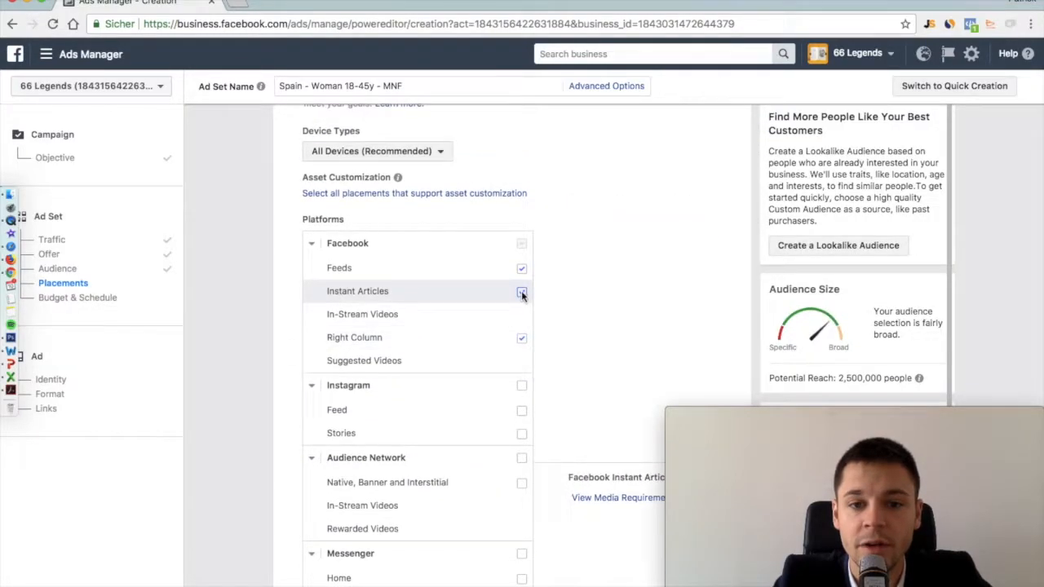
{"action": "left_click", "coordinate": [522, 292]}
{"action": "left_click", "coordinate": [522, 337]}
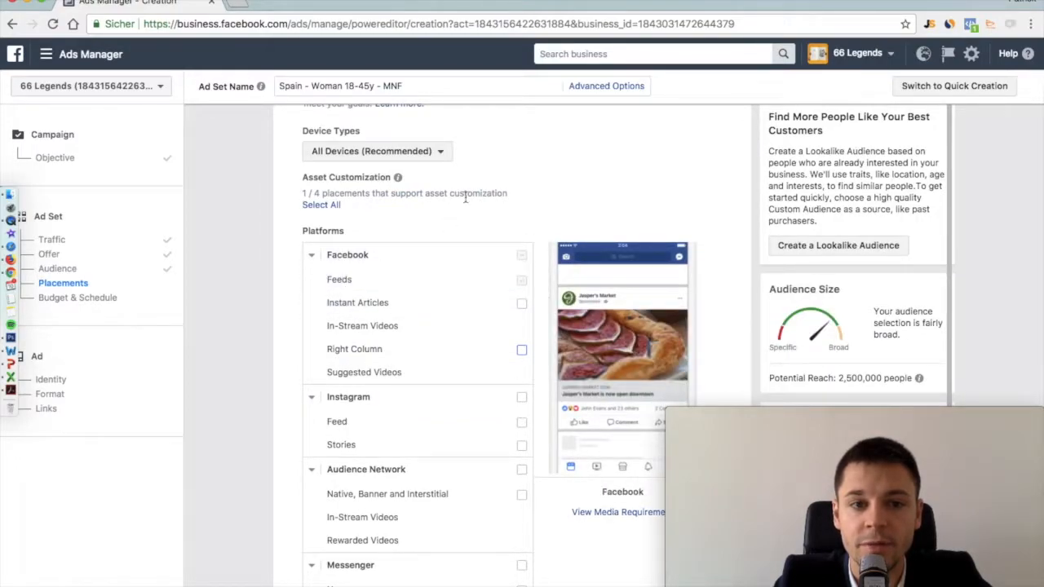
- Set the placement device types to Mobile Only
{"action": "left_click", "coordinate": [434, 150]}
{"action": "left_click", "coordinate": [595, 137]}
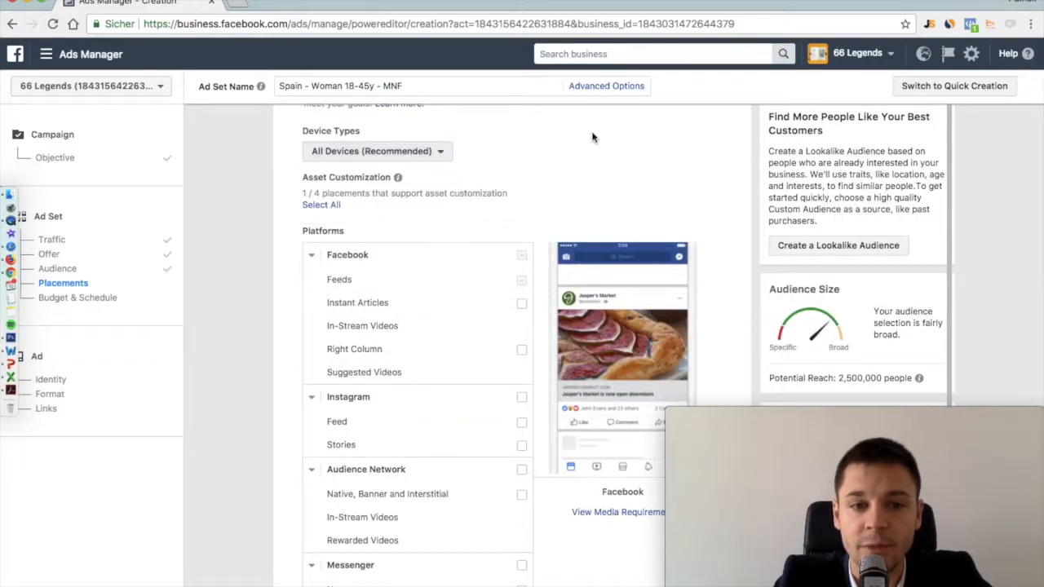
{"action": "mouse_move", "coordinate": [397, 177]}
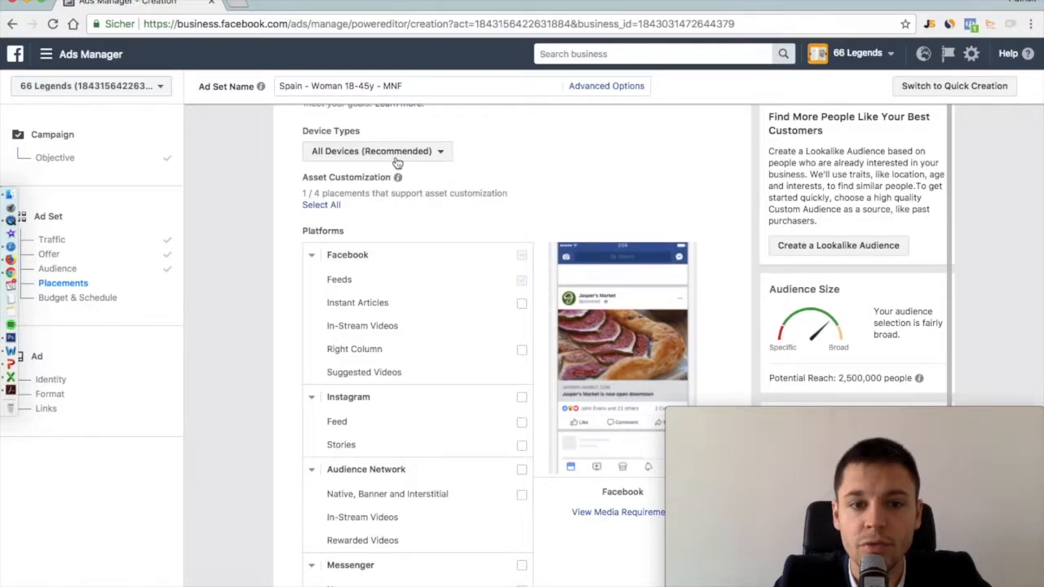
{"action": "left_click", "coordinate": [397, 159]}
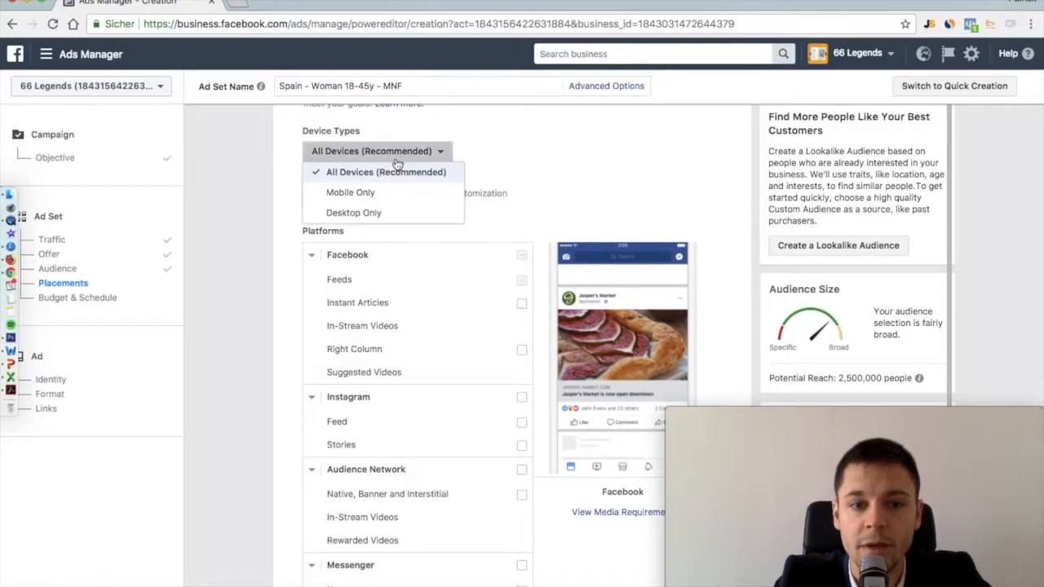
{"action": "left_click", "coordinate": [368, 197]}
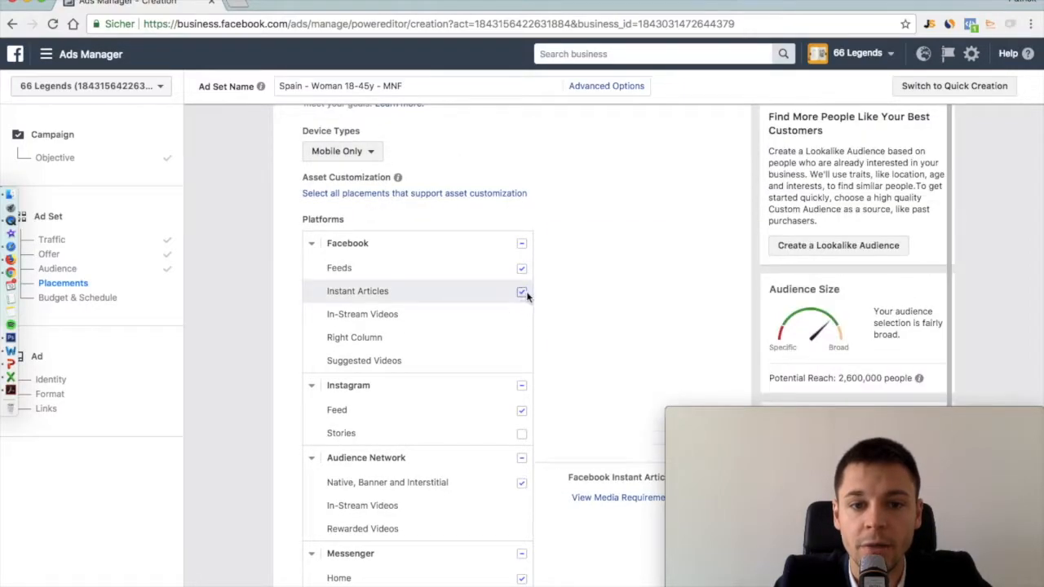
- Remove Instagram, Facebook Instant Articles, Audience Network and Messenger from the mobile placements, keeping only Facebook Feeds
{"action": "left_click", "coordinate": [521, 387]}
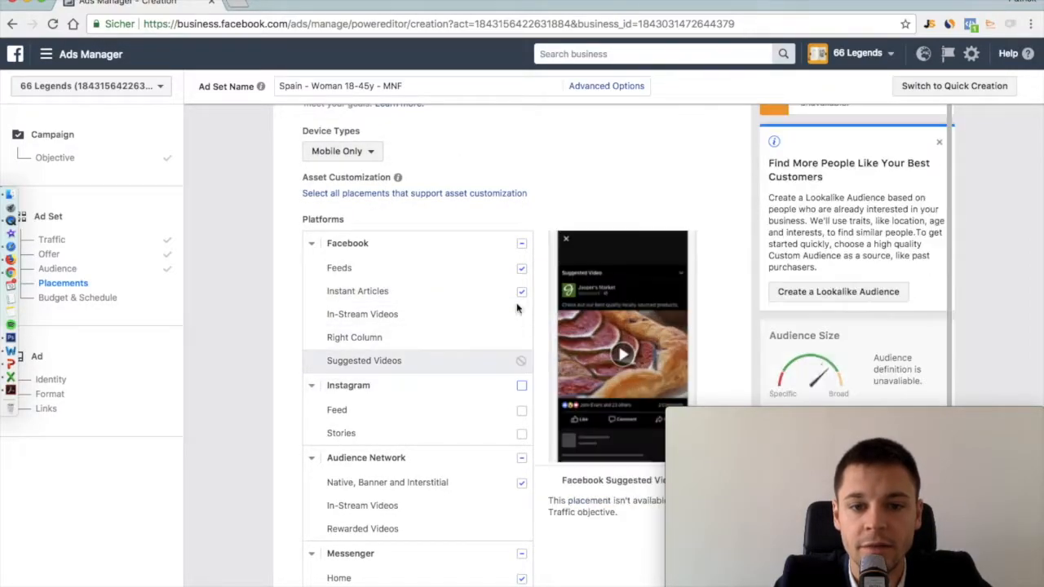
{"action": "left_click", "coordinate": [521, 292]}
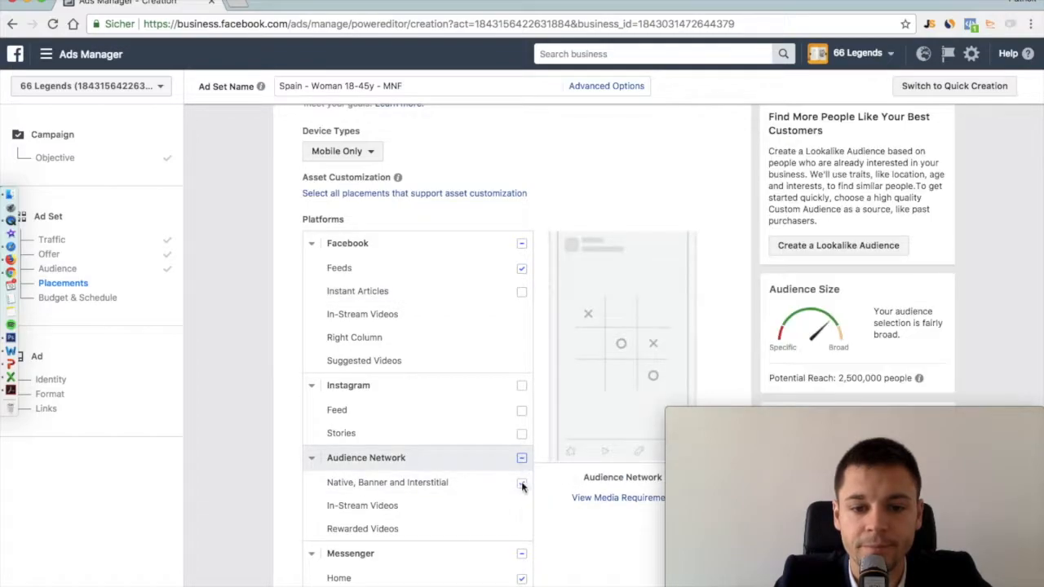
{"action": "left_click", "coordinate": [522, 483]}
{"action": "left_click", "coordinate": [522, 555]}
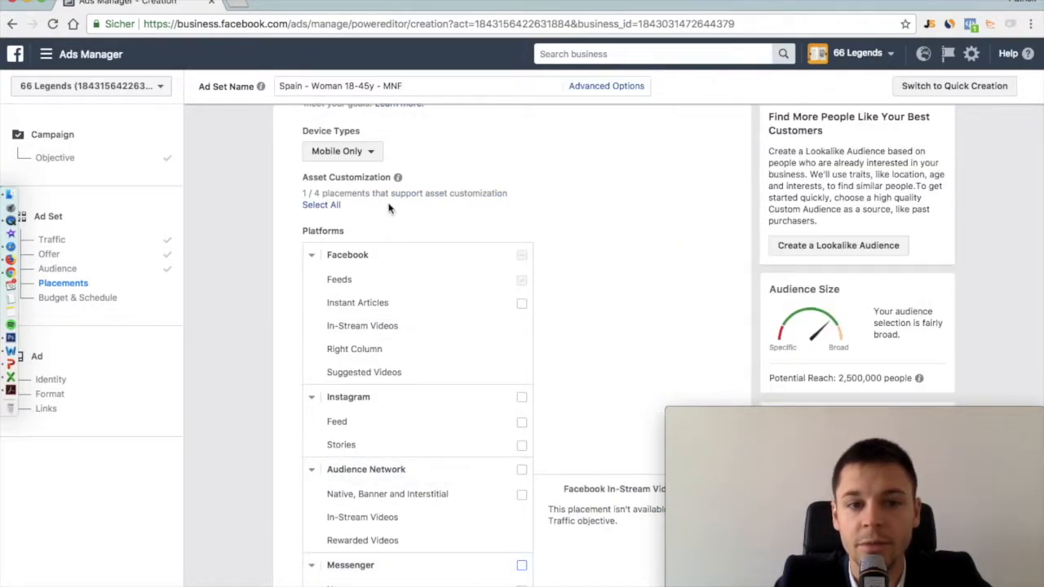
- Compare the previews of the Facebook Feeds, Instant Articles, Instagram and Instagram Stories placements, and check the MNF suffix in the ad set name
{"action": "mouse_move", "coordinate": [398, 177]}
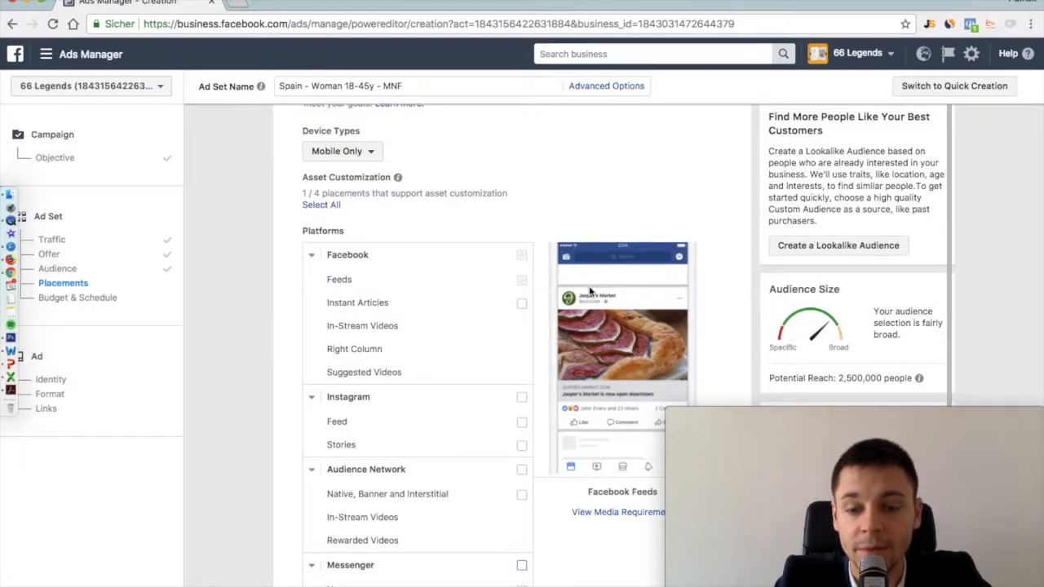
{"action": "scroll", "coordinate": [591, 291], "scroll_direction": "down", "scroll_amount": 1}
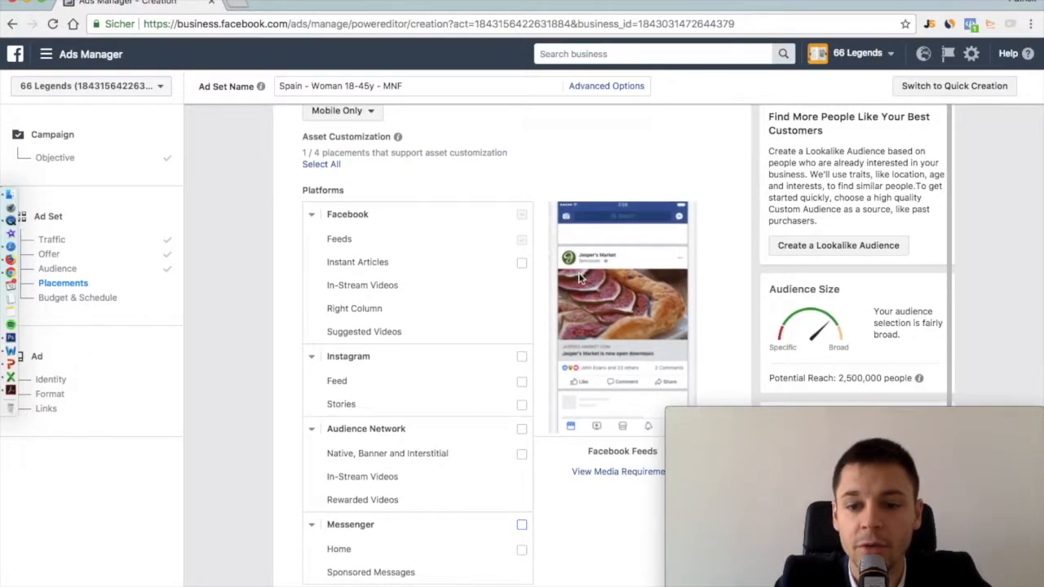
{"action": "mouse_move", "coordinate": [501, 273]}
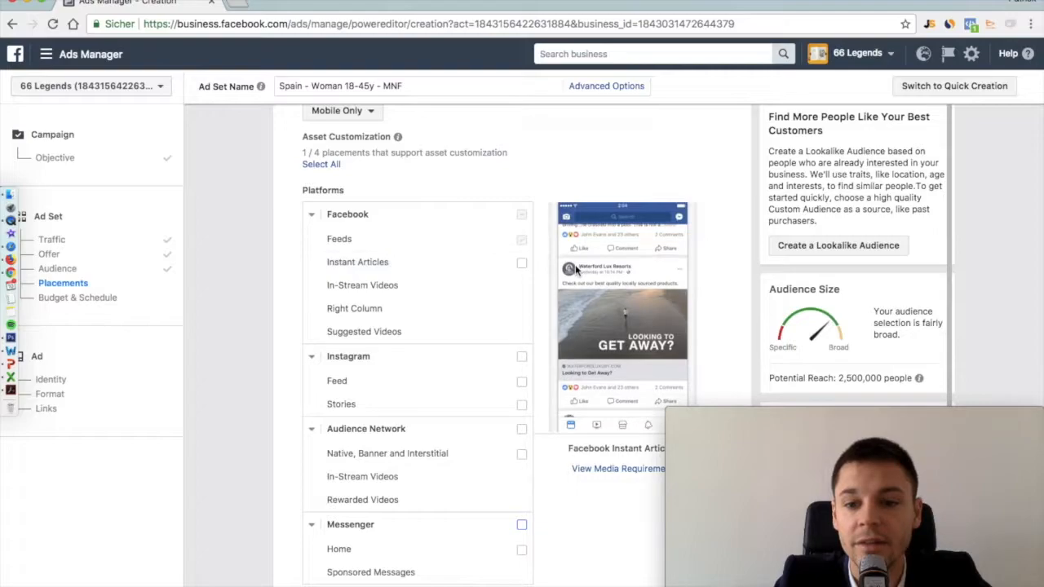
{"action": "mouse_move", "coordinate": [494, 363]}
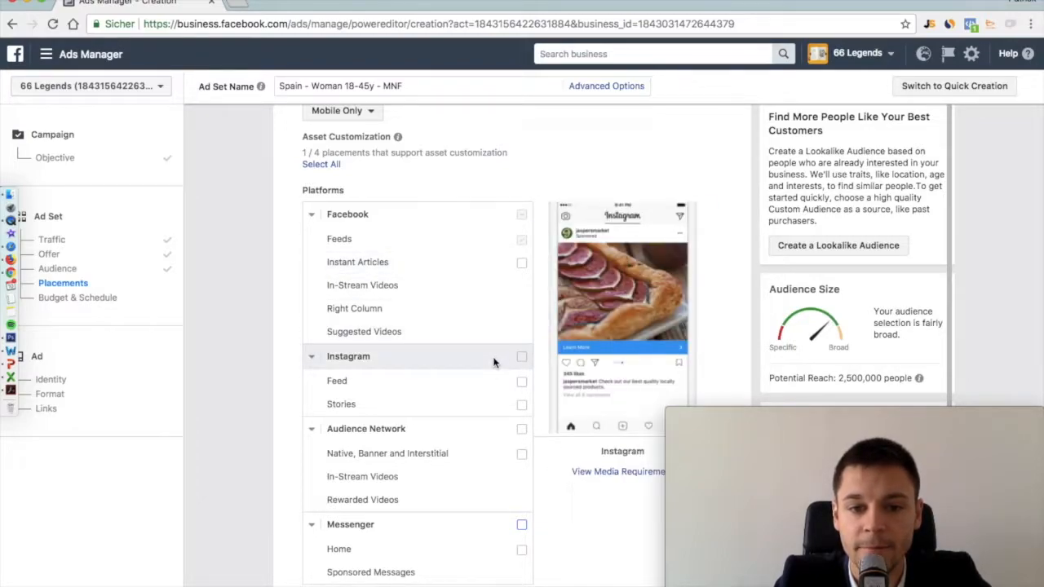
{"action": "mouse_move", "coordinate": [477, 405]}
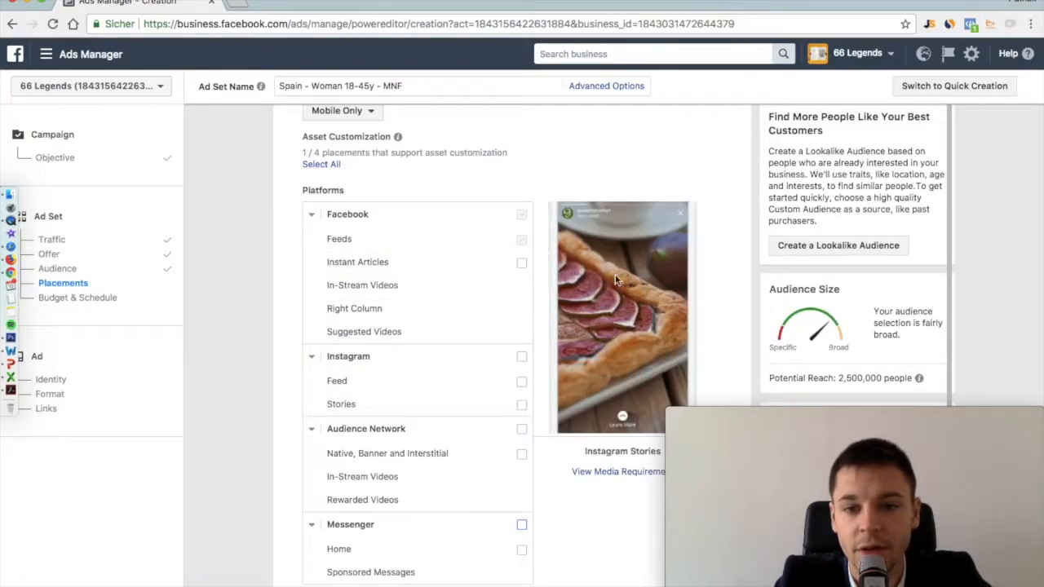
{"action": "scroll", "coordinate": [588, 299], "scroll_direction": "up", "scroll_amount": 2}
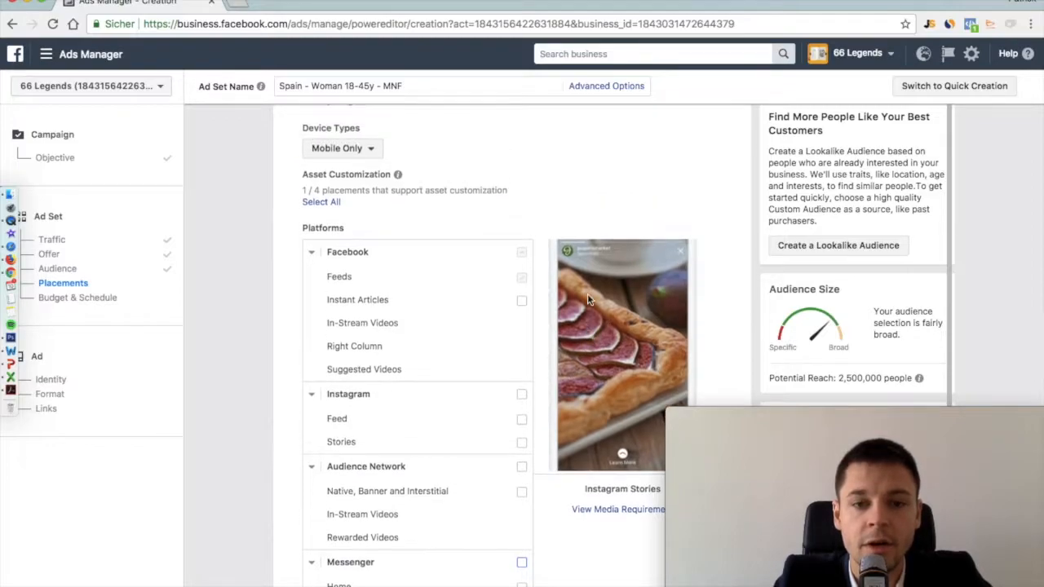
{"action": "left_click_drag", "start_coordinate": [416, 87], "coordinate": [387, 88]}
{"action": "left_click", "coordinate": [505, 169]}
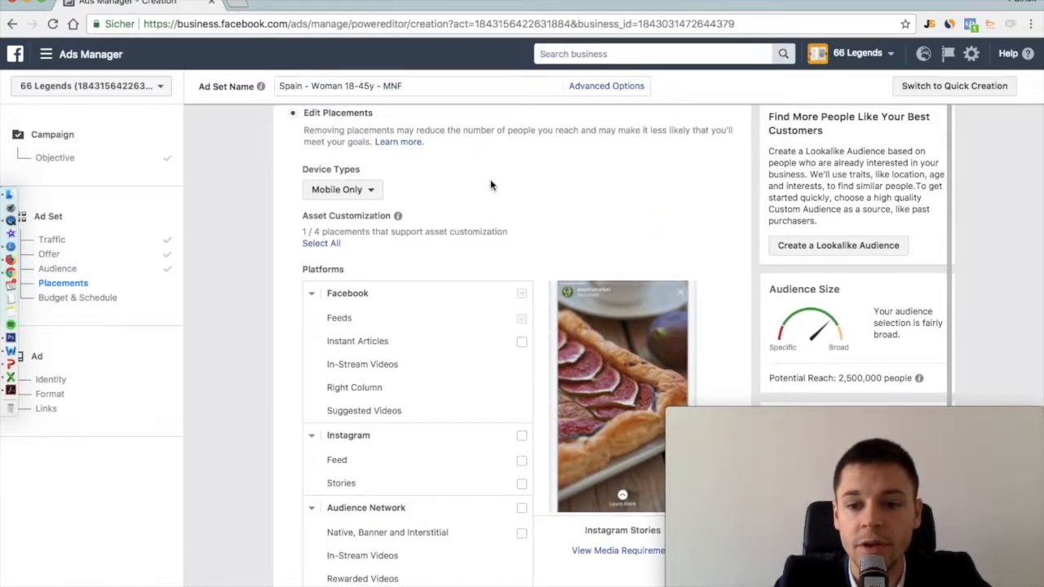
- Restrict the ad set's mobile devices to iOS Devices Only with a minimum OS version of 7.0
{"action": "scroll", "coordinate": [490, 185], "scroll_direction": "down", "scroll_amount": 1}
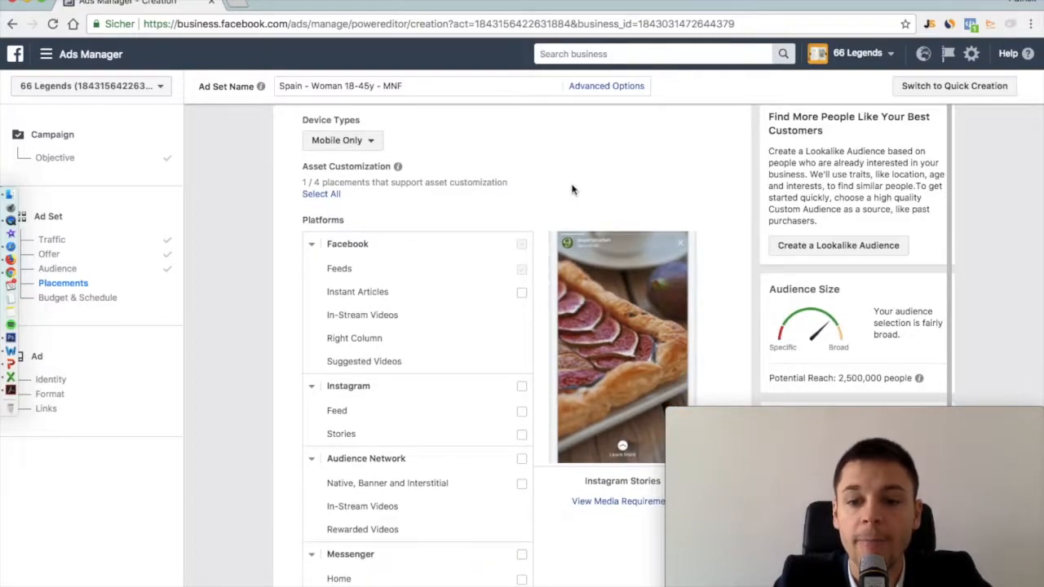
{"action": "scroll", "coordinate": [572, 190], "scroll_direction": "down", "scroll_amount": 1}
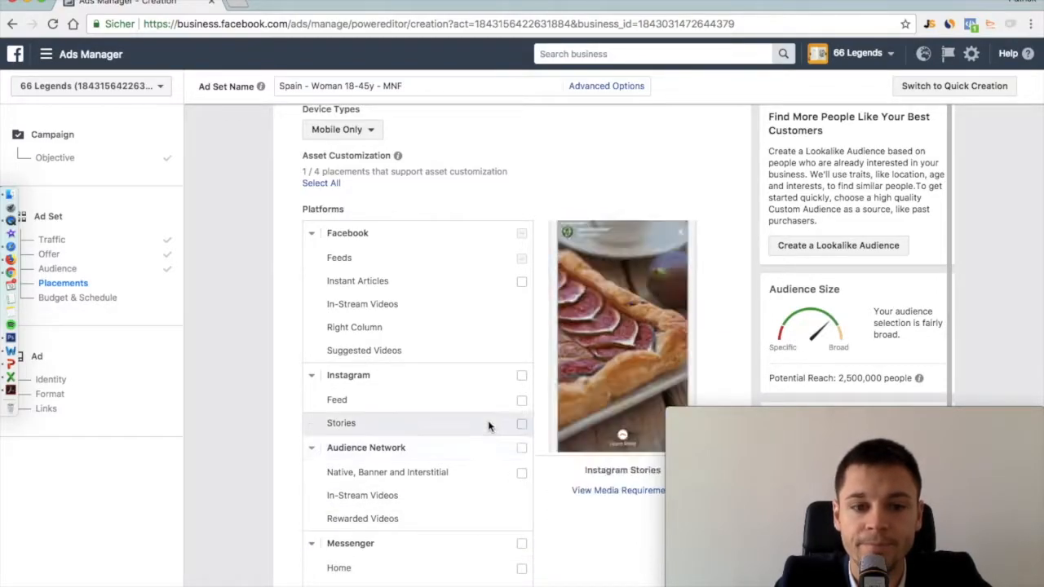
{"action": "scroll", "coordinate": [462, 168], "scroll_direction": "down", "scroll_amount": 1}
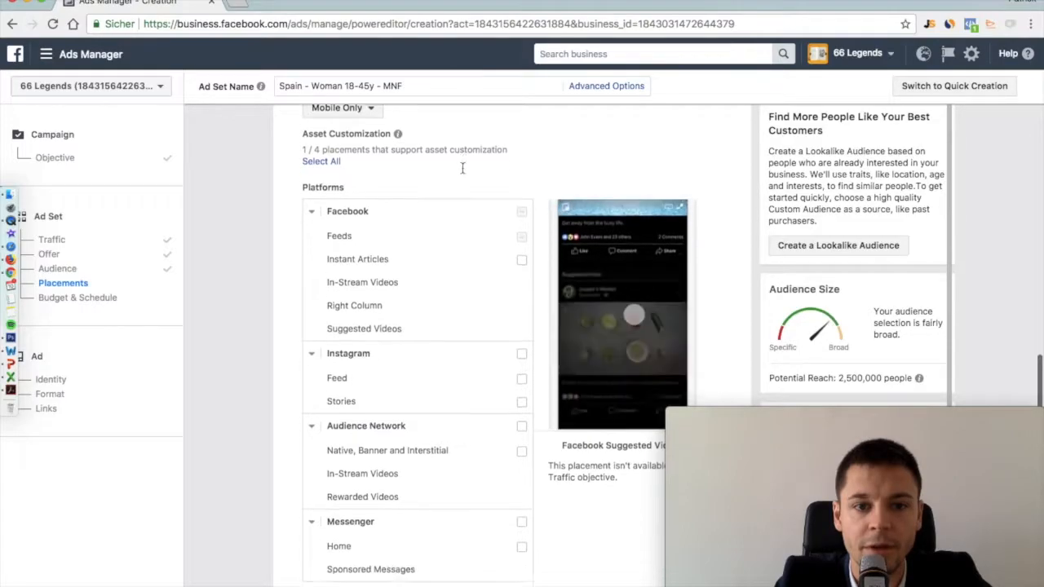
{"action": "scroll", "coordinate": [461, 168], "scroll_direction": "down", "scroll_amount": 10}
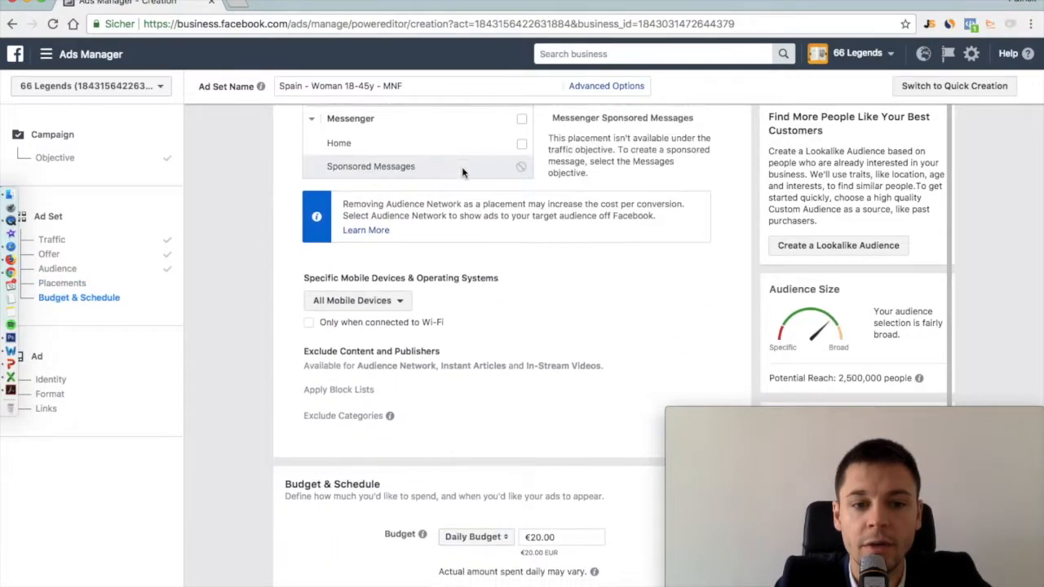
{"action": "scroll", "coordinate": [461, 167], "scroll_direction": "down", "scroll_amount": 2}
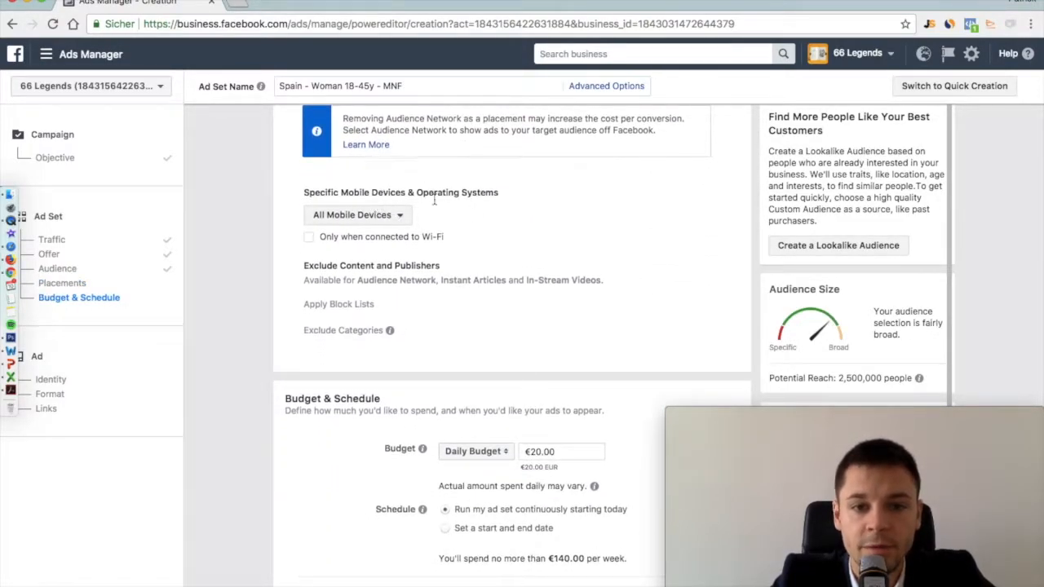
{"action": "left_click", "coordinate": [402, 218]}
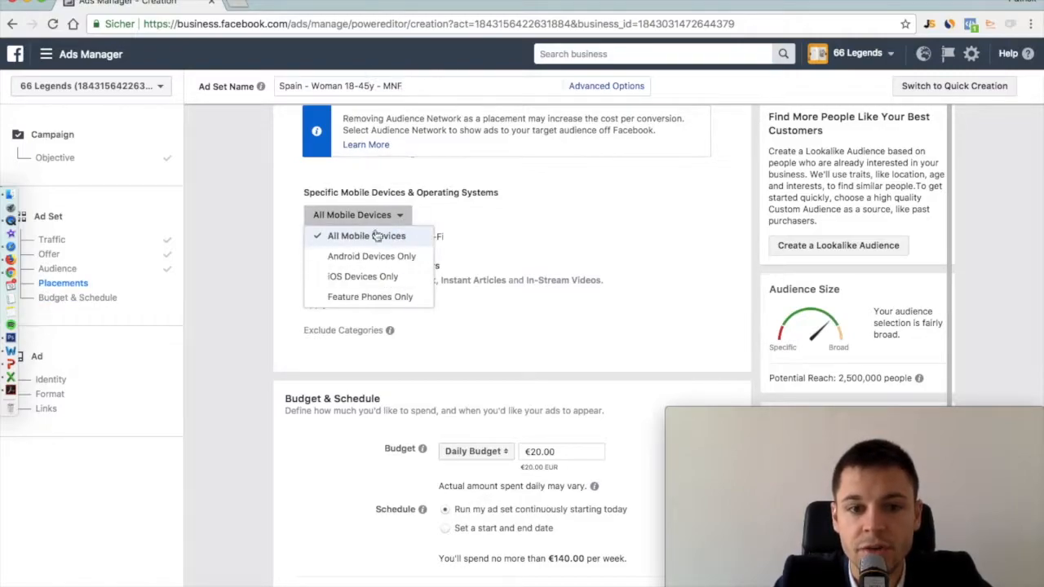
{"action": "left_click", "coordinate": [402, 279]}
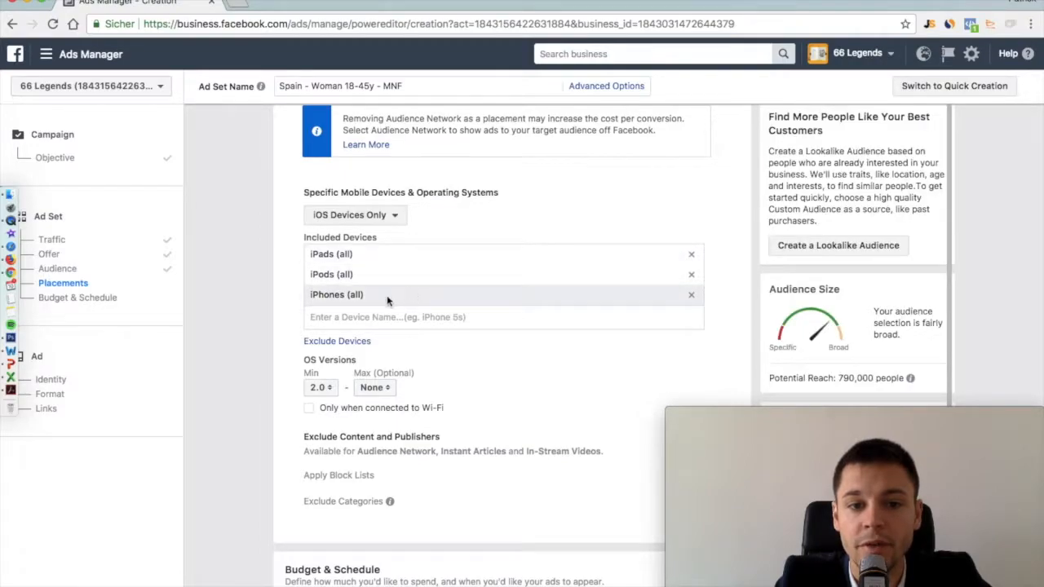
{"action": "left_click", "coordinate": [318, 387]}
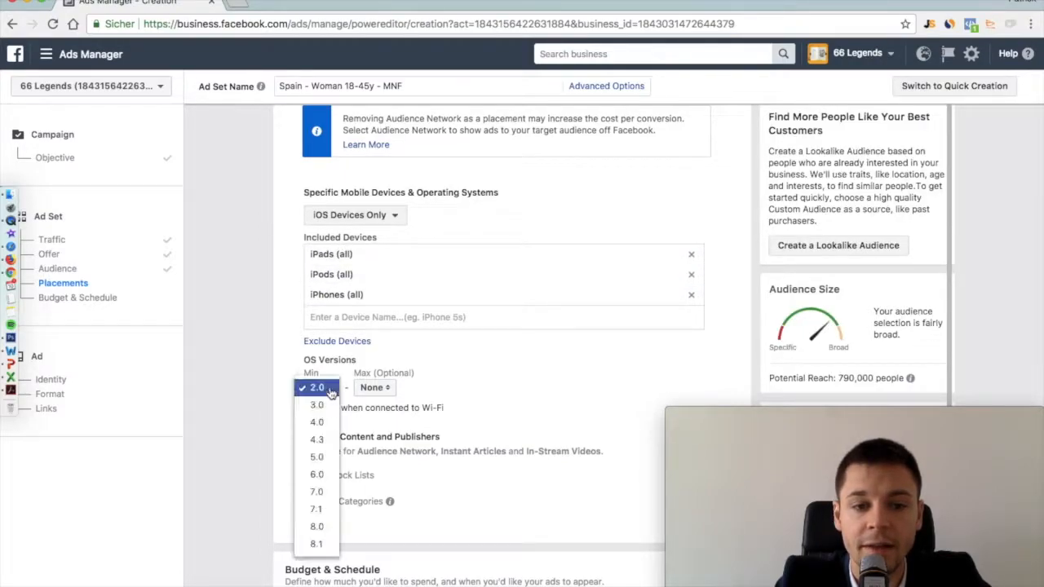
{"action": "left_click", "coordinate": [319, 493]}
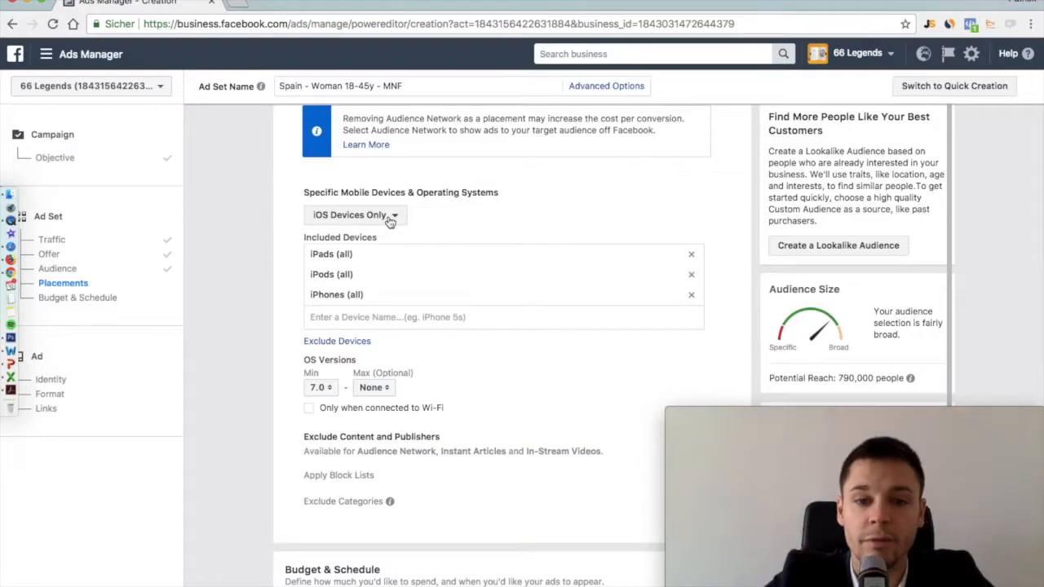
- Remove the iPad, iPod and iPhone entries from the included devices and set the device targeting back to All Mobile Devices
{"action": "left_click", "coordinate": [692, 258]}
{"action": "left_click", "coordinate": [693, 257]}
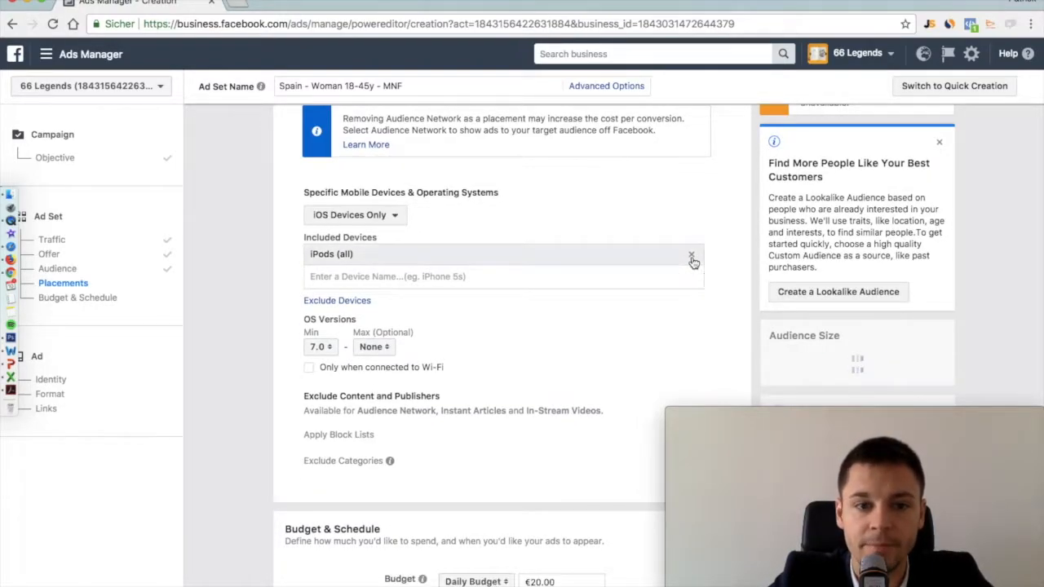
{"action": "left_click", "coordinate": [693, 258]}
{"action": "left_click", "coordinate": [384, 215]}
{"action": "left_click", "coordinate": [371, 236]}
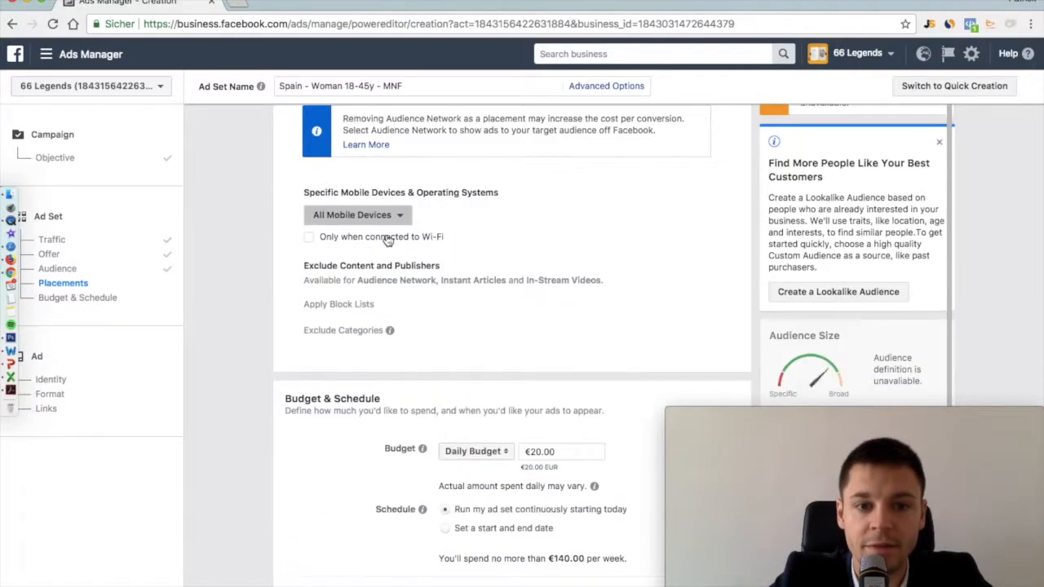
- Switch the ad set's budget type from daily to Lifetime Budget
{"action": "scroll", "coordinate": [639, 213], "scroll_direction": "down", "scroll_amount": 2}
{"action": "scroll", "coordinate": [640, 213], "scroll_direction": "down", "scroll_amount": 5}
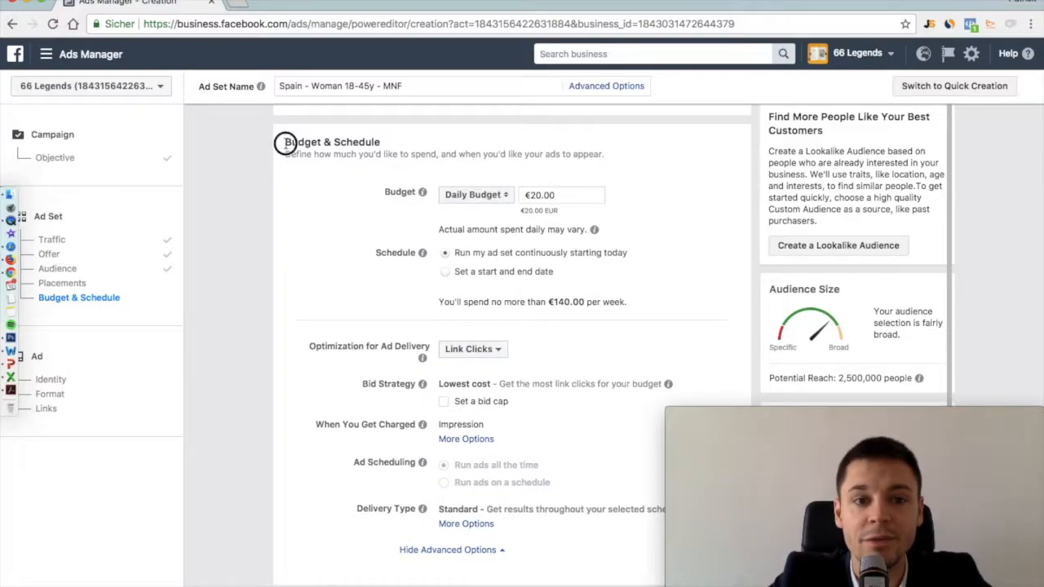
{"action": "left_click_drag", "start_coordinate": [285, 142], "coordinate": [427, 144]}
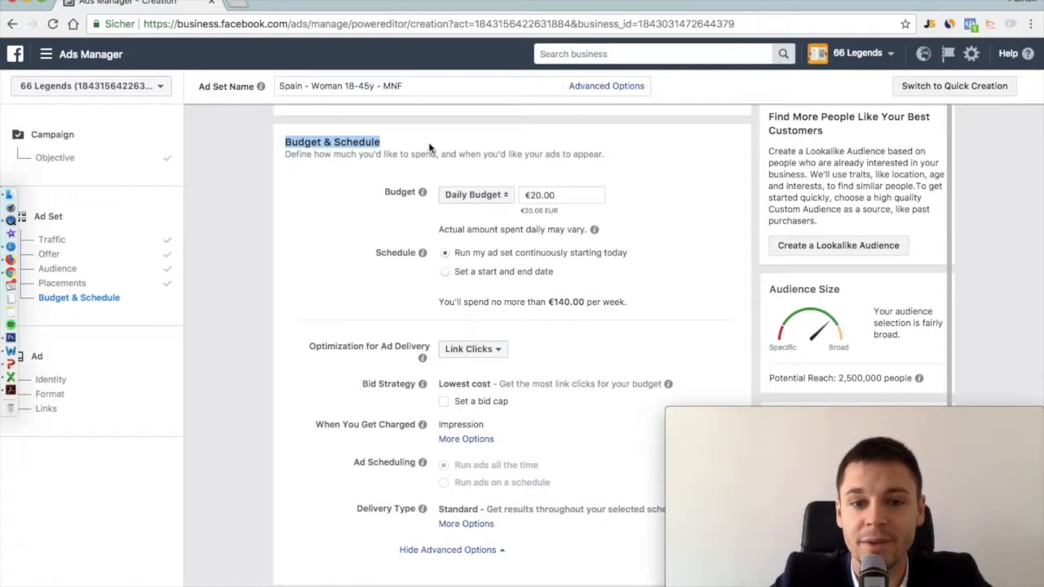
{"action": "left_click", "coordinate": [482, 195]}
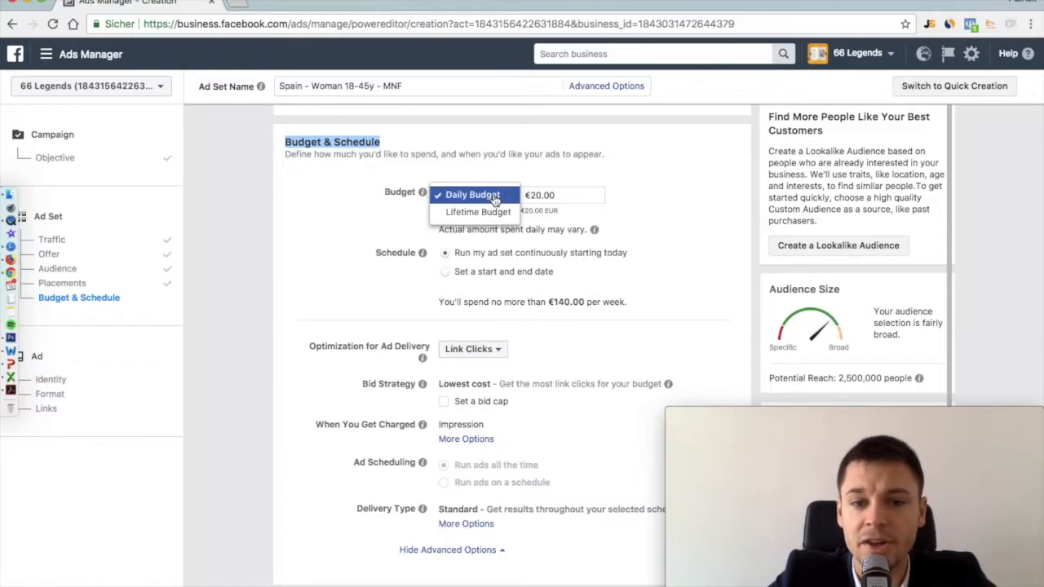
{"action": "left_click", "coordinate": [479, 196]}
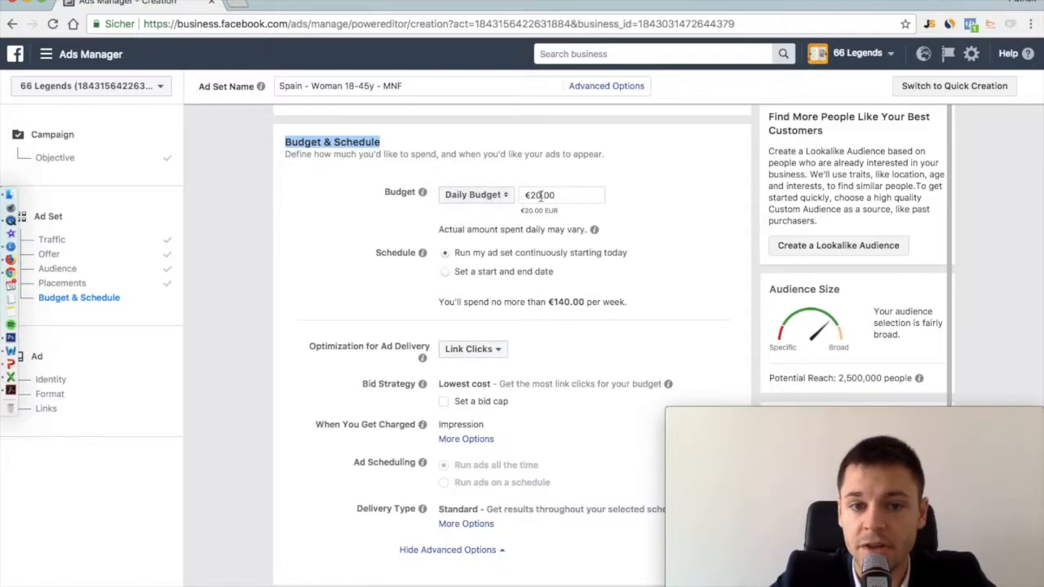
{"action": "left_click", "coordinate": [477, 195]}
{"action": "left_click", "coordinate": [485, 218]}
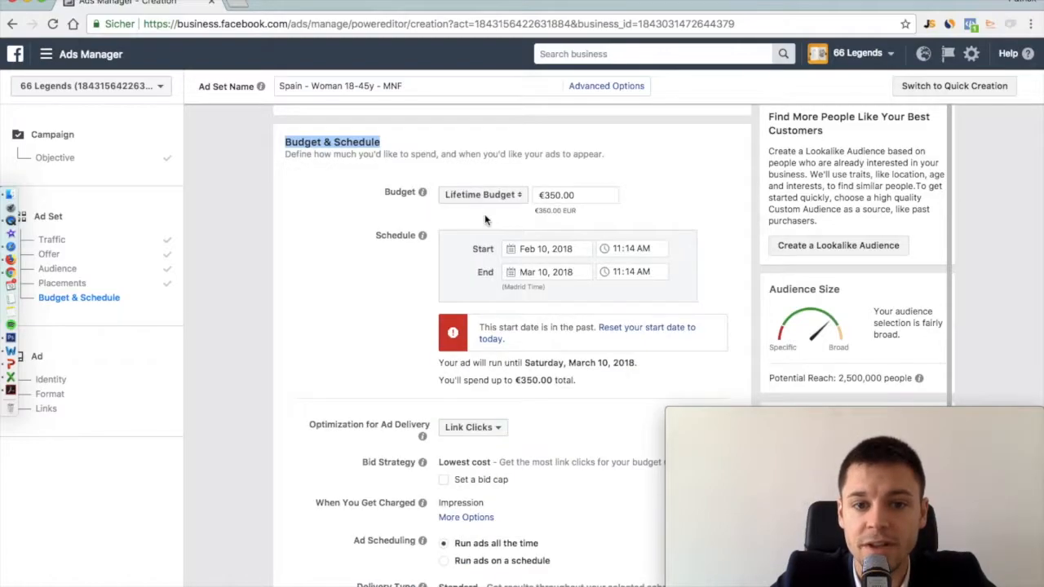
- Try a start time of 12:14 AM in the lifetime schedule, and reset the start date to today
{"action": "scroll", "coordinate": [690, 214], "scroll_direction": "down", "scroll_amount": 2}
{"action": "scroll", "coordinate": [690, 213], "scroll_direction": "up", "scroll_amount": 3}
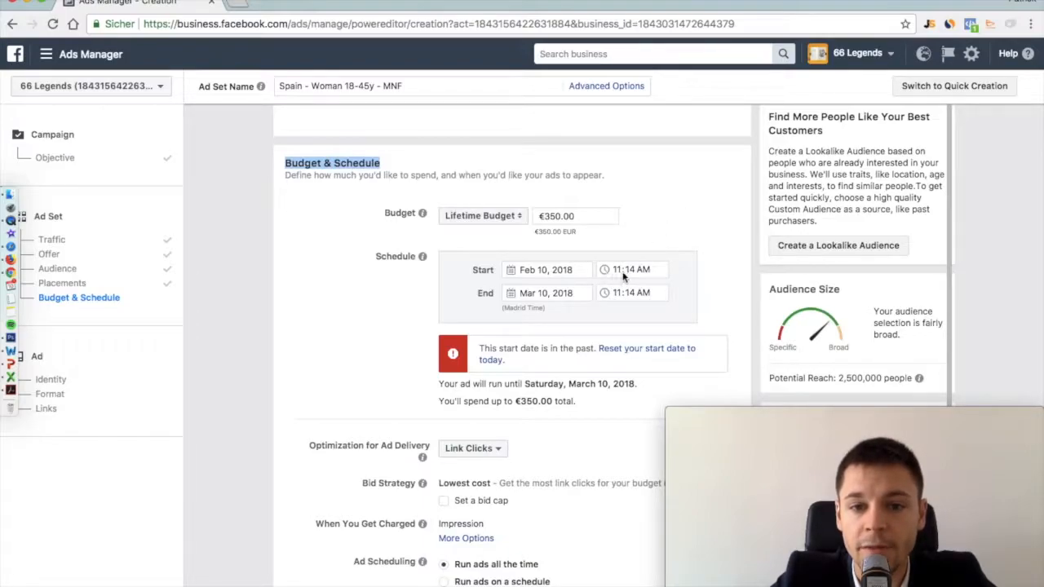
{"action": "left_click", "coordinate": [626, 271]}
{"action": "key", "text": "Up"}
{"action": "left_click", "coordinate": [682, 231]}
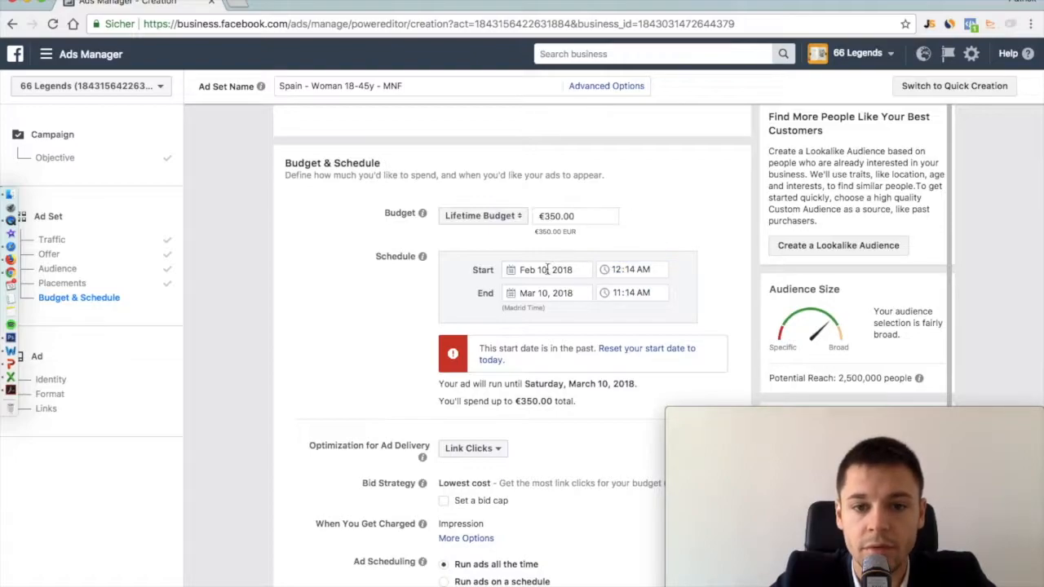
{"action": "scroll", "coordinate": [546, 270], "scroll_direction": "down", "scroll_amount": 2}
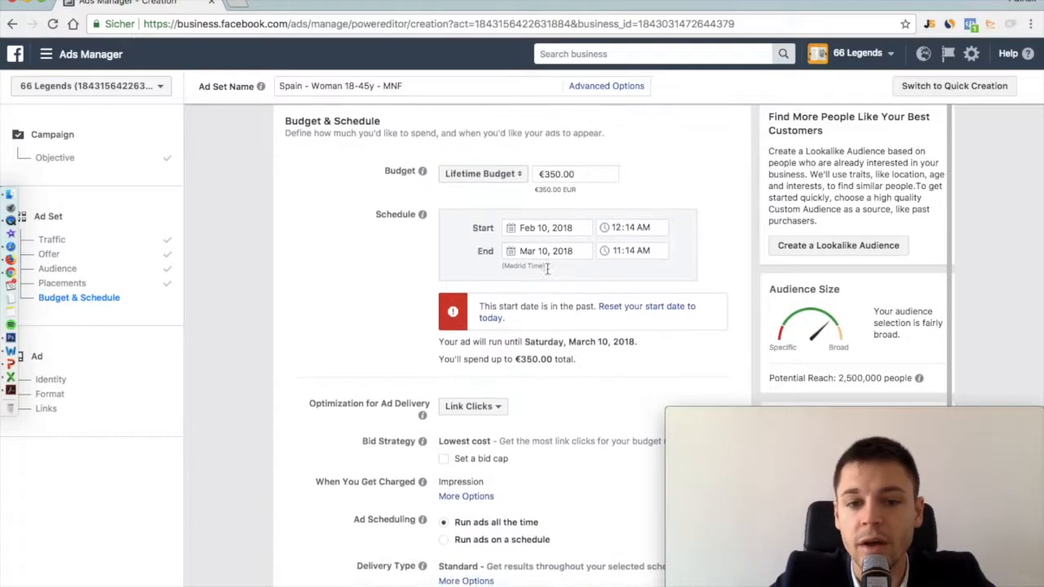
{"action": "scroll", "coordinate": [547, 272], "scroll_direction": "up", "scroll_amount": 1}
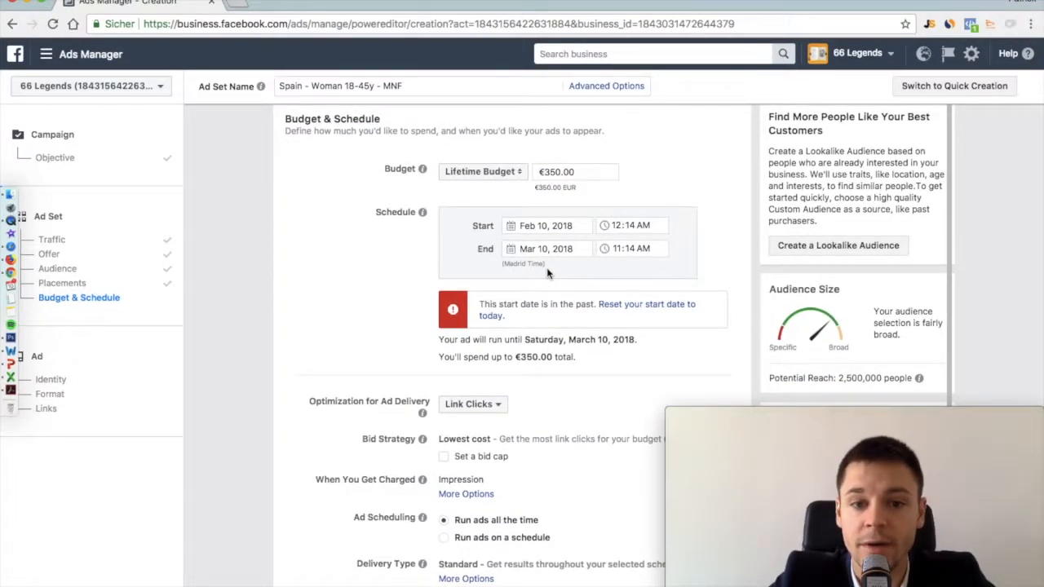
{"action": "left_click", "coordinate": [628, 308]}
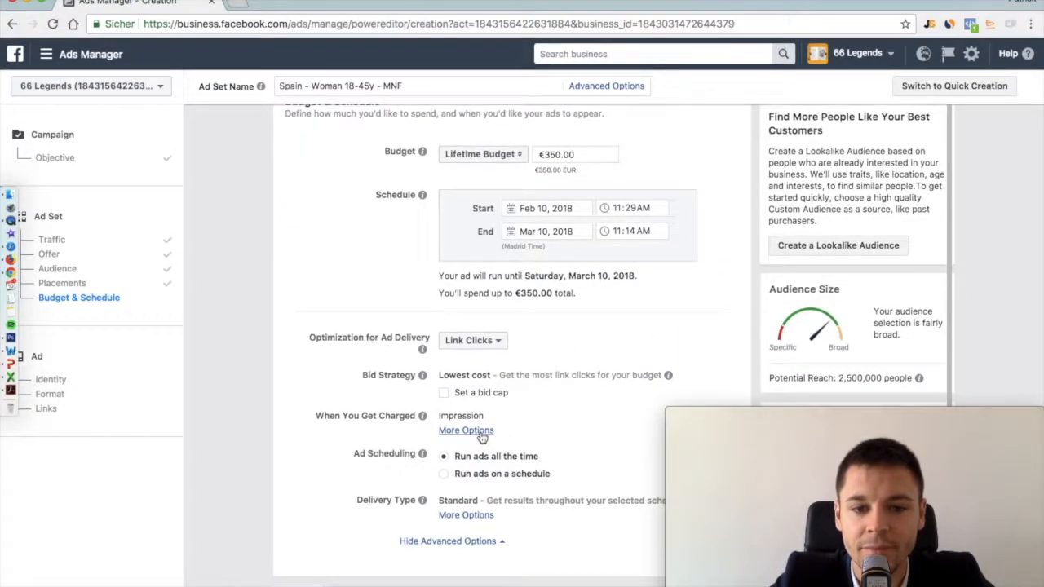
{"action": "scroll", "coordinate": [642, 242], "scroll_direction": "up", "scroll_amount": 2}
{"action": "scroll", "coordinate": [642, 242], "scroll_direction": "down", "scroll_amount": 1}
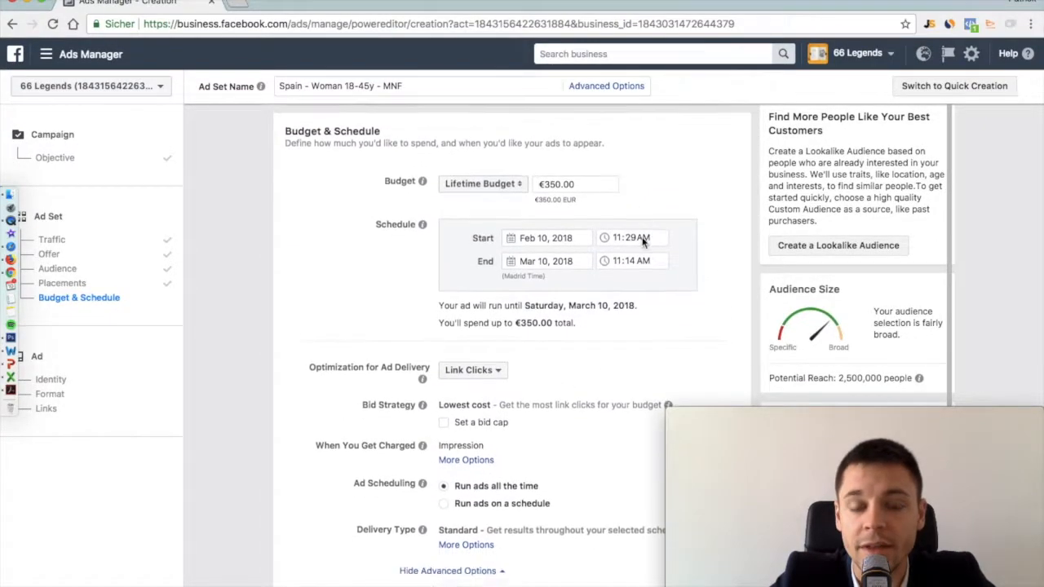
- Give the ad set a daily budget of €10.00 and let it run continuously starting today
{"action": "left_click", "coordinate": [505, 186]}
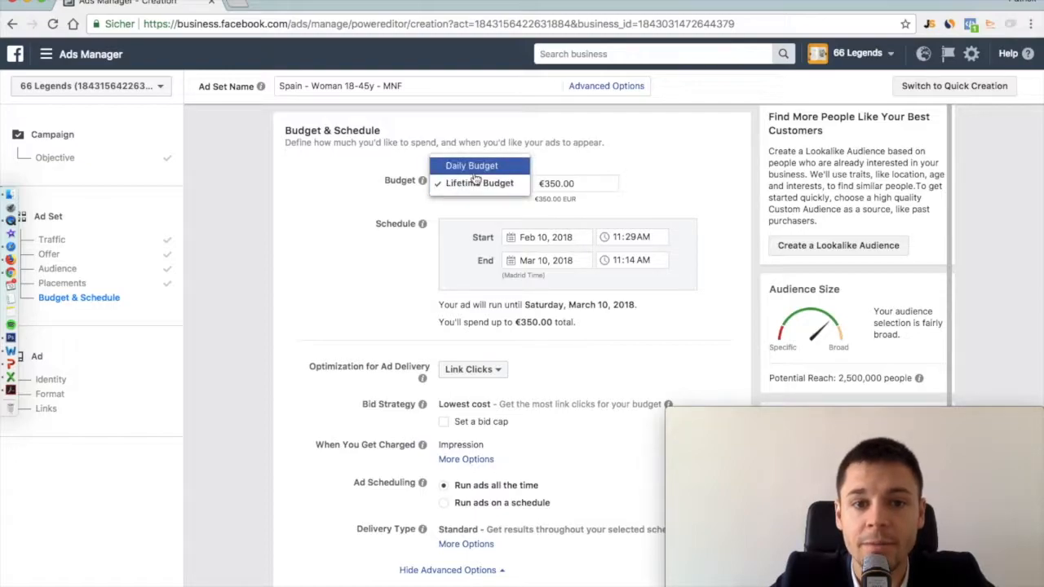
{"action": "left_click", "coordinate": [475, 169]}
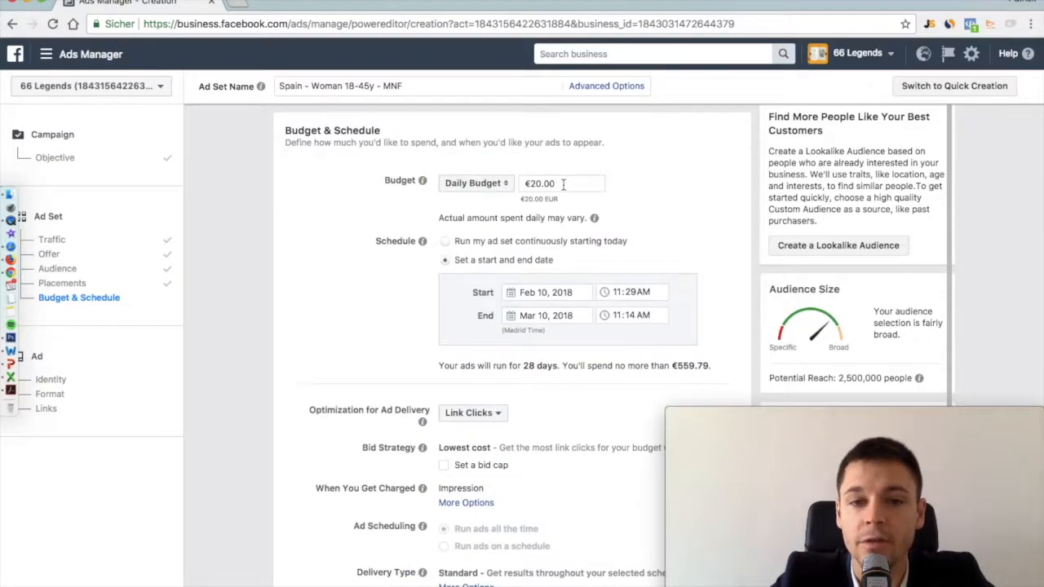
{"action": "left_click", "coordinate": [536, 183]}
{"action": "type", "text": "10"}
{"action": "left_click", "coordinate": [628, 197]}
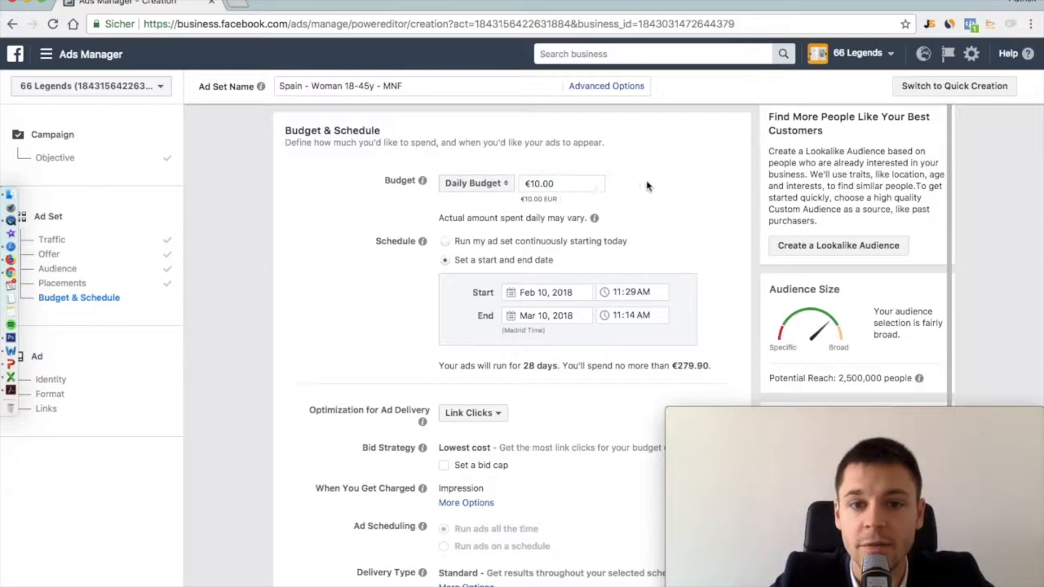
{"action": "scroll", "coordinate": [699, 194], "scroll_direction": "down", "scroll_amount": 1}
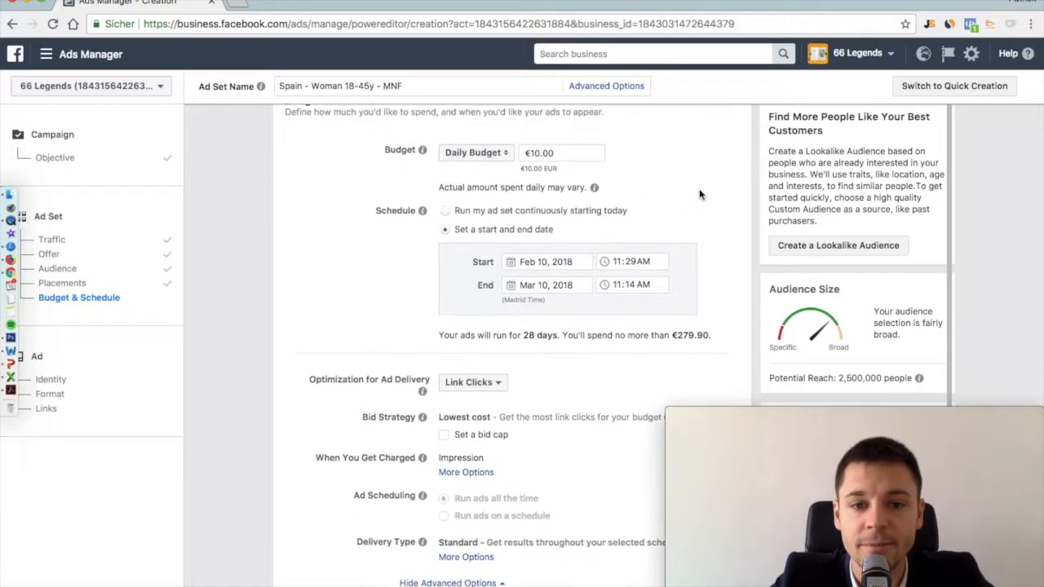
{"action": "scroll", "coordinate": [699, 194], "scroll_direction": "down", "scroll_amount": 1}
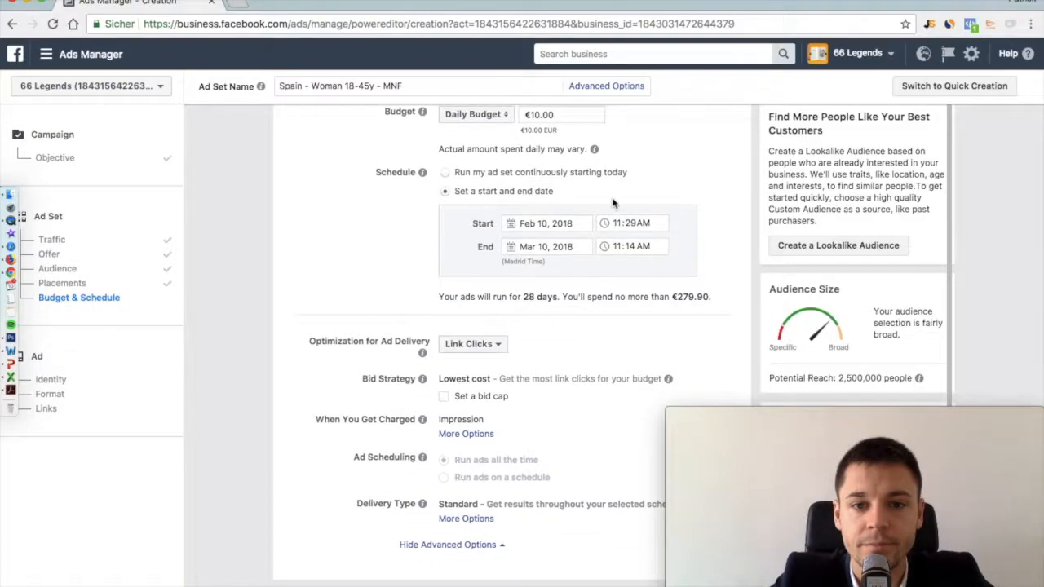
{"action": "left_click", "coordinate": [513, 172]}
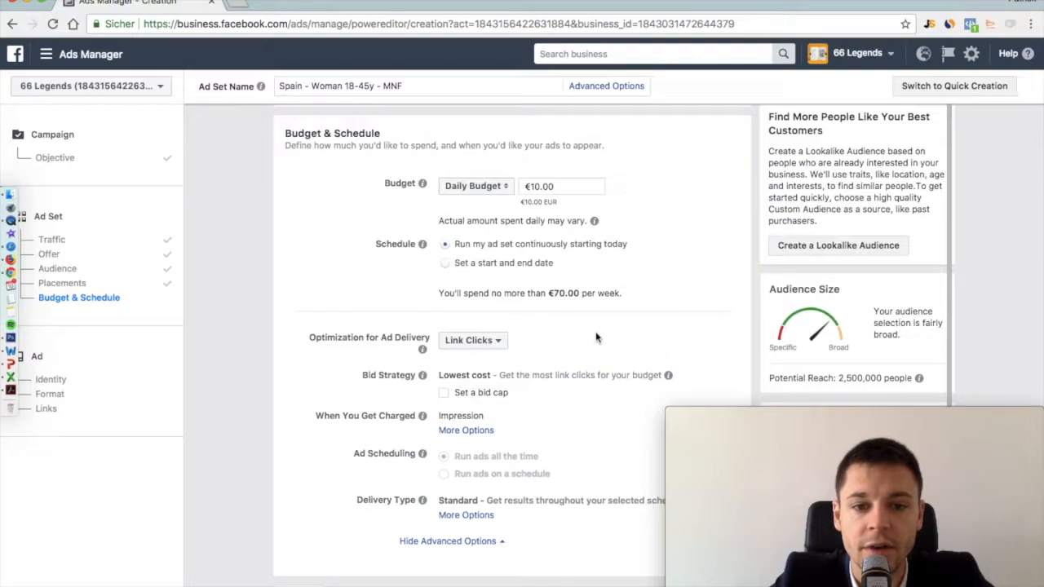
- Compare the optimization options for ad delivery, including Landing Page Views, Impressions and Daily Unique Reach, keeping Link Clicks selected
{"action": "left_click", "coordinate": [473, 343]}
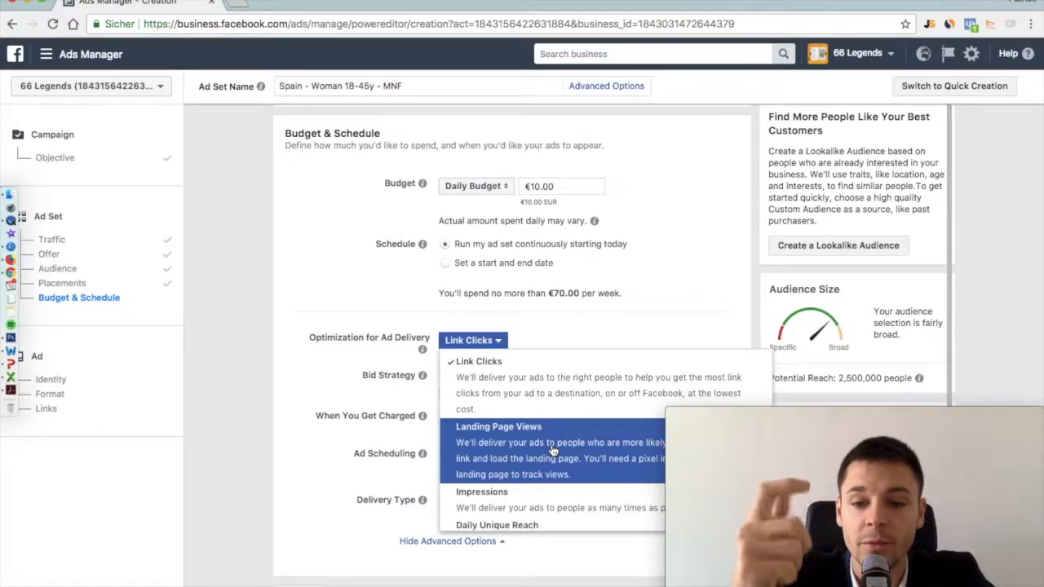
{"action": "scroll", "coordinate": [554, 461], "scroll_direction": "down", "scroll_amount": 1}
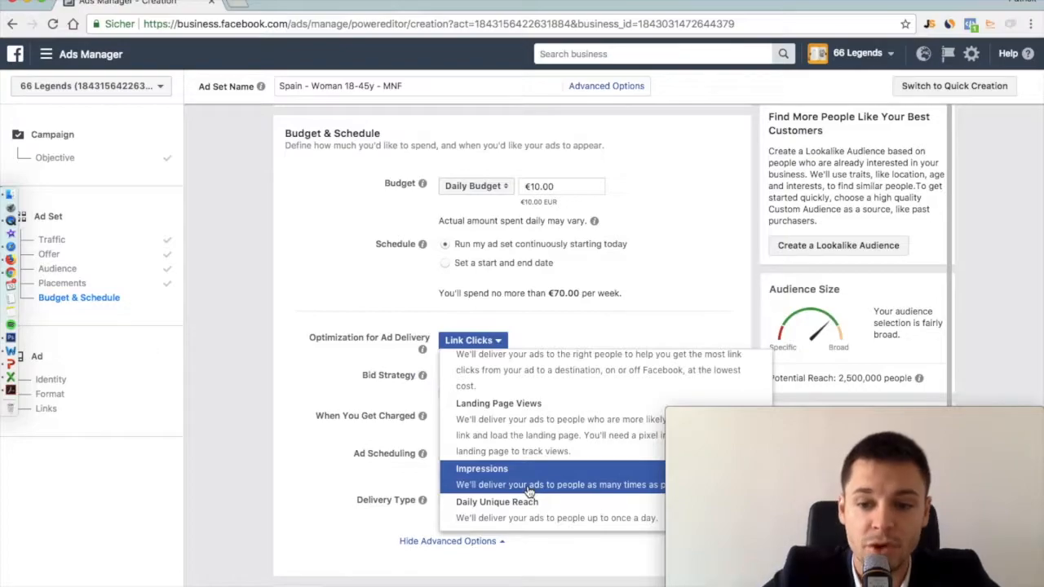
{"action": "scroll", "coordinate": [530, 489], "scroll_direction": "up", "scroll_amount": 2}
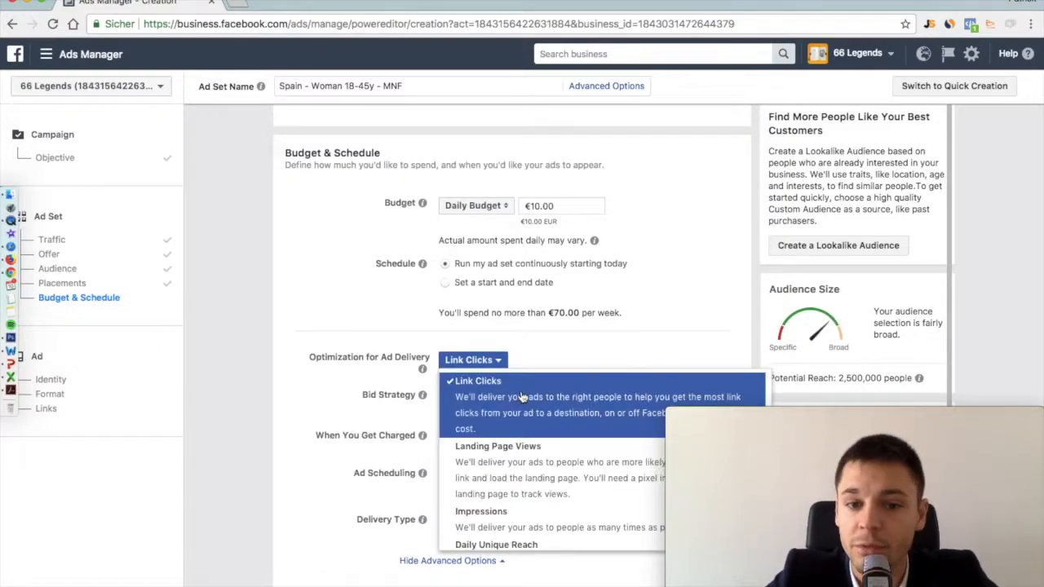
{"action": "left_click", "coordinate": [575, 358]}
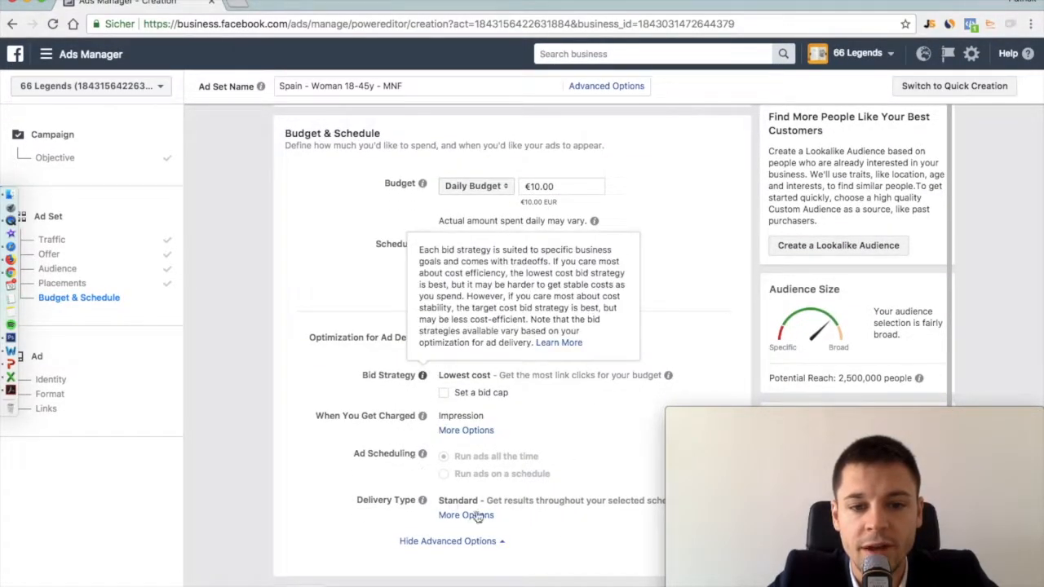
- Try enabling a bid cap per link click, and return to the Lowest cost bid strategy without a cap
{"action": "left_click", "coordinate": [445, 394]}
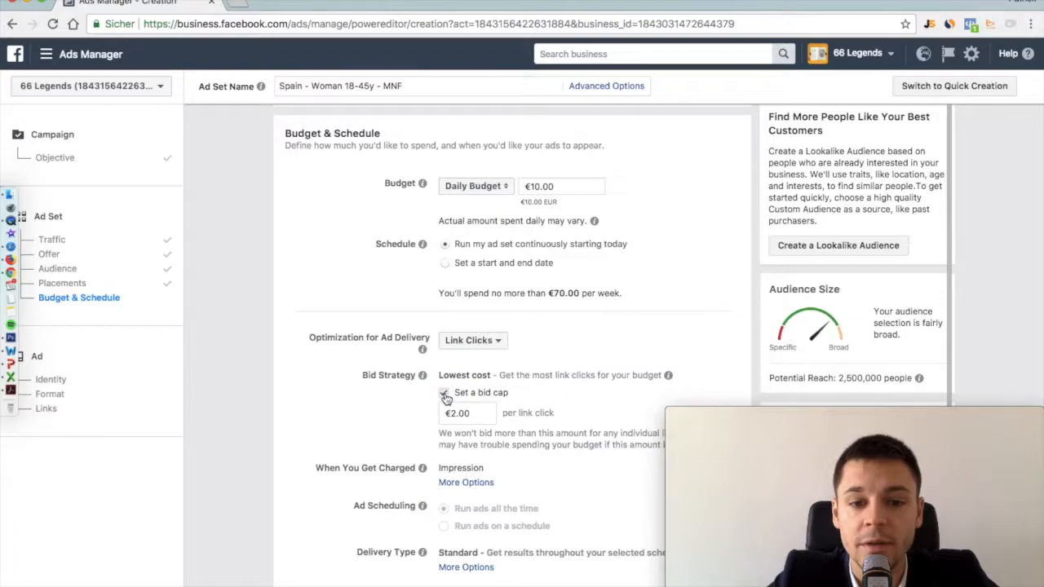
{"action": "left_click", "coordinate": [445, 394]}
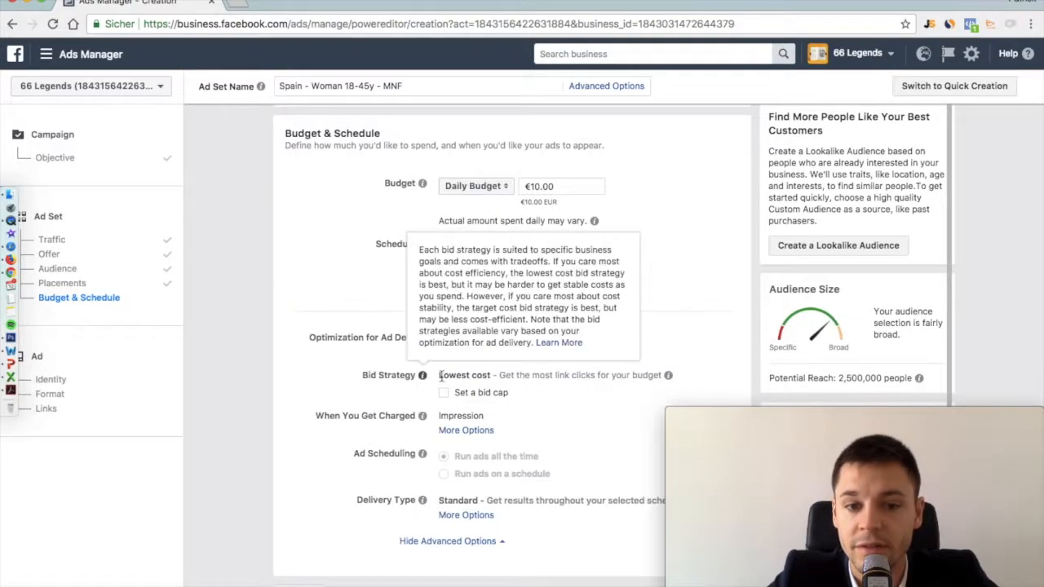
{"action": "left_click_drag", "start_coordinate": [439, 375], "coordinate": [531, 378]}
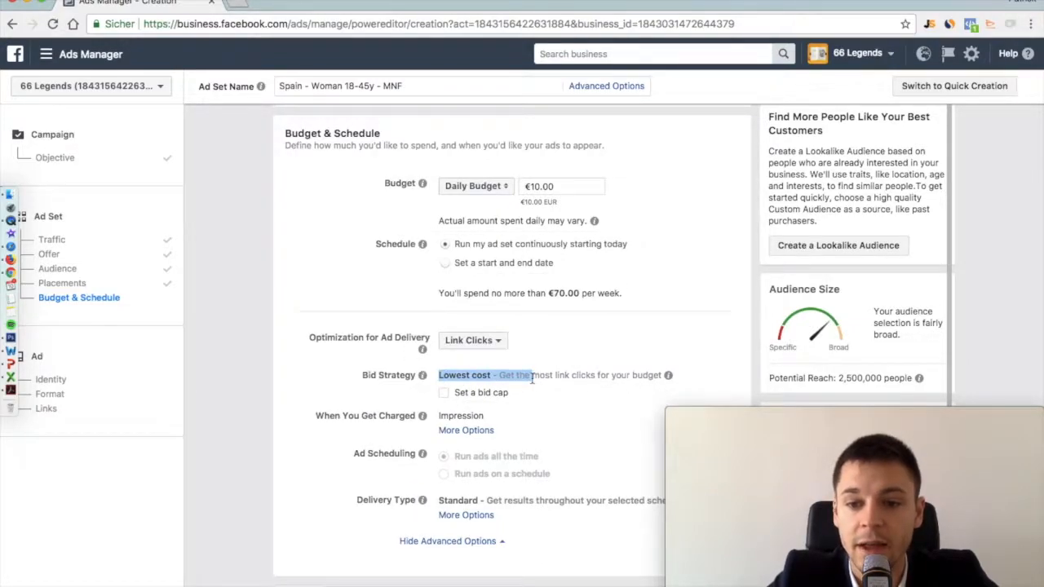
{"action": "left_click", "coordinate": [571, 345]}
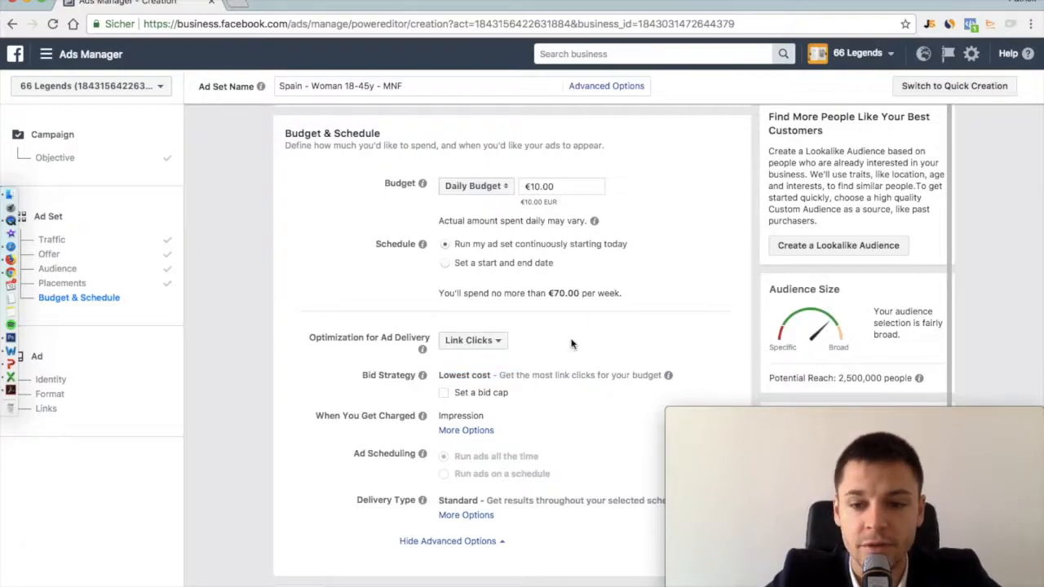